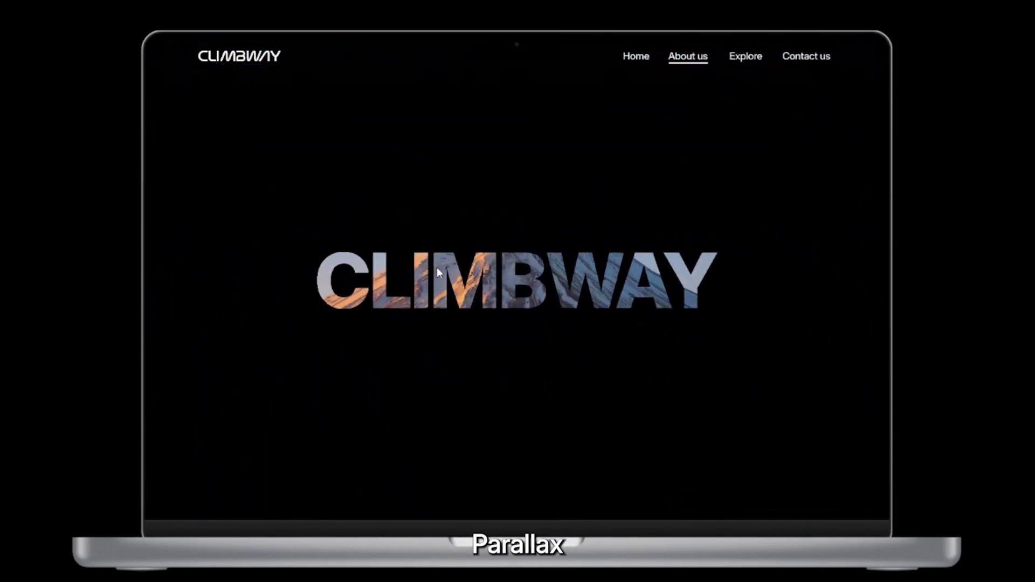
{"action": "scroll", "coordinate": [437, 271], "scroll_direction": "down", "scroll_amount": 2}
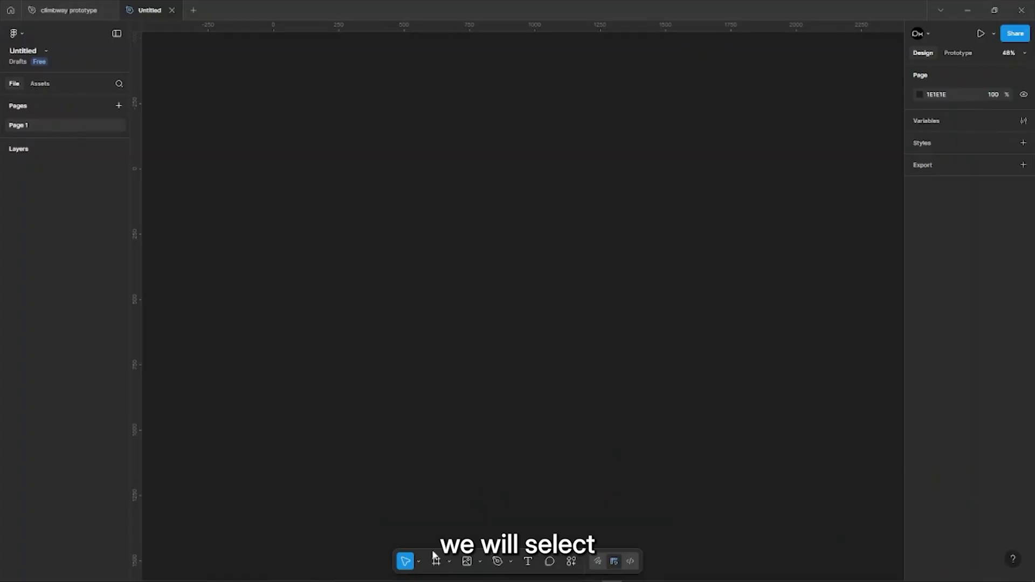
Step: Create a MacBook Pro 16" frame with a corner radius of 27
{"action": "left_click", "coordinate": [435, 563]}
{"action": "left_click", "coordinate": [966, 180]}
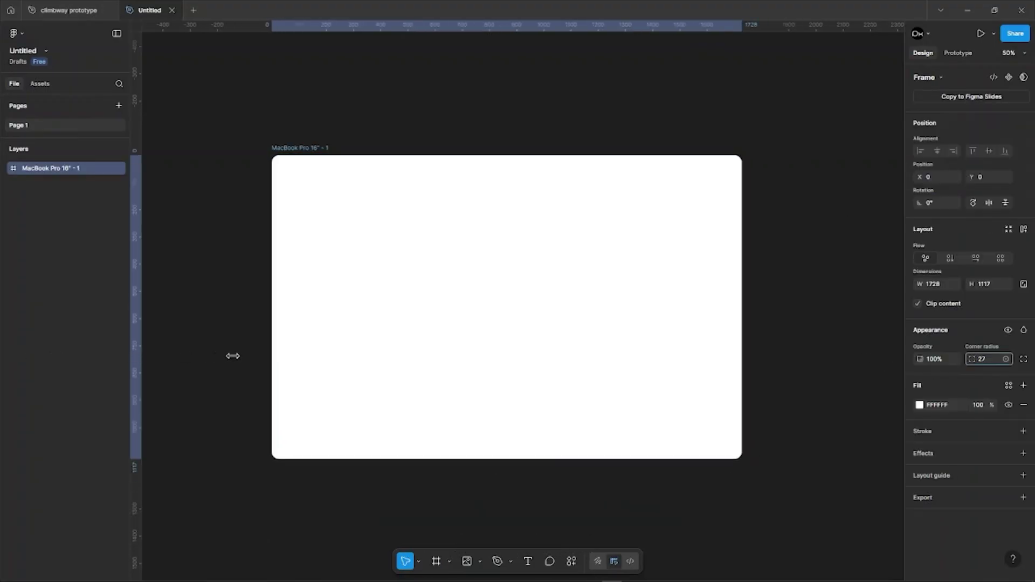
{"action": "left_click", "coordinate": [699, 124]}
Step: Paste the mountain photo into the frame and resize it to cover the whole frame
{"action": "scroll", "coordinate": [289, 267], "scroll_direction": "down", "scroll_amount": 3}
{"action": "key", "text": "ctrl+v"}
{"action": "scroll", "coordinate": [577, 293], "scroll_direction": "down", "scroll_amount": 2}
{"action": "left_click_drag", "start_coordinate": [215, 280], "coordinate": [396, 282]}
{"action": "left_click_drag", "start_coordinate": [845, 283], "coordinate": [670, 284]}
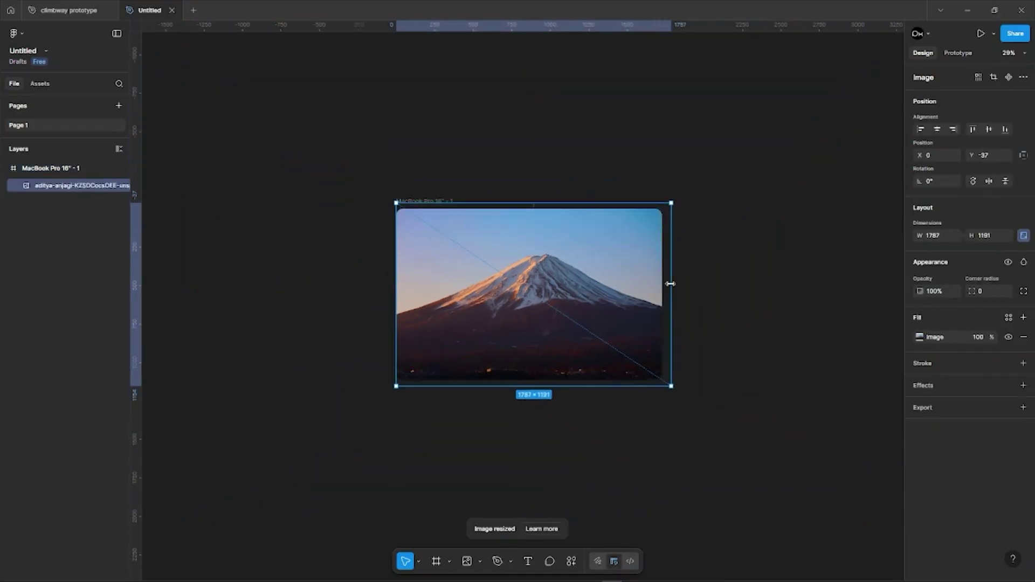
{"action": "scroll", "coordinate": [632, 332], "scroll_direction": "up", "scroll_amount": 4}
{"action": "left_click_drag", "start_coordinate": [633, 332], "coordinate": [624, 332]}
{"action": "left_click", "coordinate": [165, 94]}
Step: Add the text "MOUNT FUJI" on the photo, left of the mountain peak
{"action": "scroll", "coordinate": [165, 94], "scroll_direction": "up", "scroll_amount": 1}
{"action": "key", "text": "t"}
{"action": "left_click", "coordinate": [266, 261]}
{"action": "type", "text": "MOUNT FUJI"}
{"action": "key", "text": "Escape"}
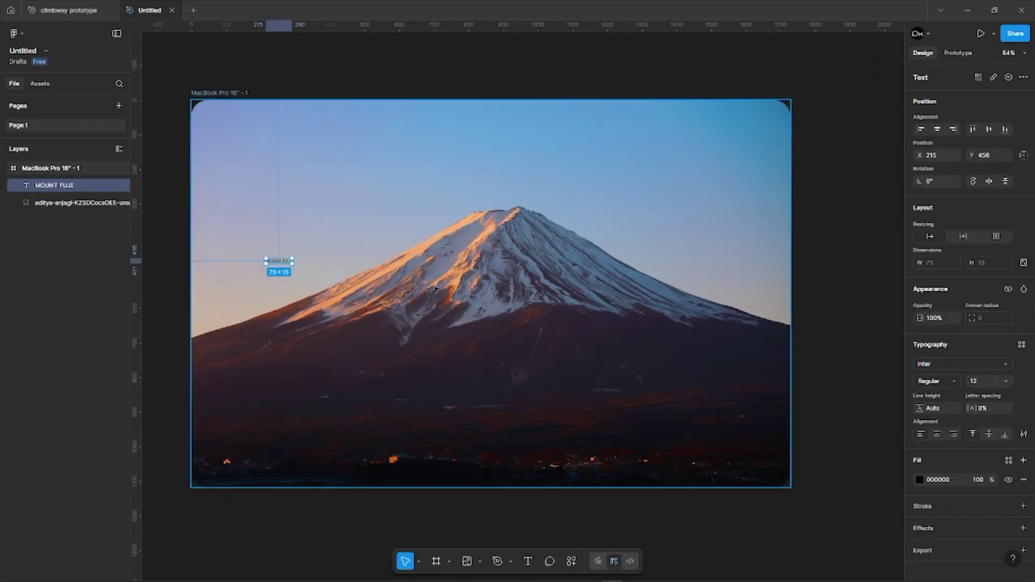
Step: Format the MOUNT FUJI title as white, Bold, size 128 with -2% letter spacing and shift it toward the frame's left edge
{"action": "left_click", "coordinate": [920, 479]}
{"action": "left_click", "coordinate": [278, 261]}
{"action": "left_click", "coordinate": [1006, 381]}
{"action": "left_click", "coordinate": [996, 531]}
{"action": "left_click", "coordinate": [953, 381]}
{"action": "left_click", "coordinate": [959, 371]}
{"action": "left_click", "coordinate": [1006, 381]}
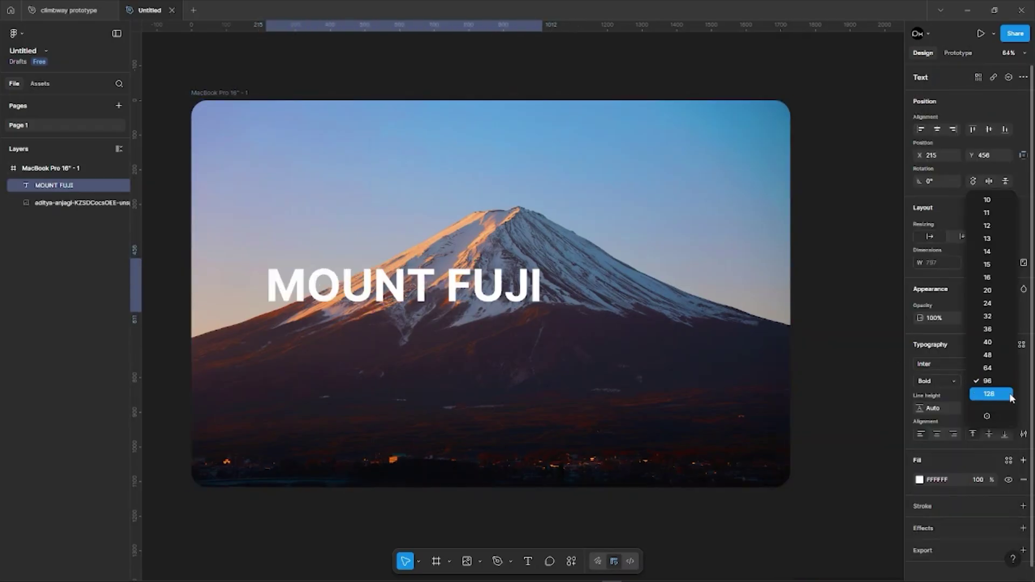
{"action": "left_click", "coordinate": [1009, 395]}
{"action": "left_click_drag", "start_coordinate": [377, 286], "coordinate": [326, 294]}
{"action": "left_click_drag", "start_coordinate": [974, 412], "coordinate": [973, 414]}
Step: Paste the Mt. Fuji description paragraph beneath the title and narrow its text box to about 749 wide
{"action": "key", "text": "t"}
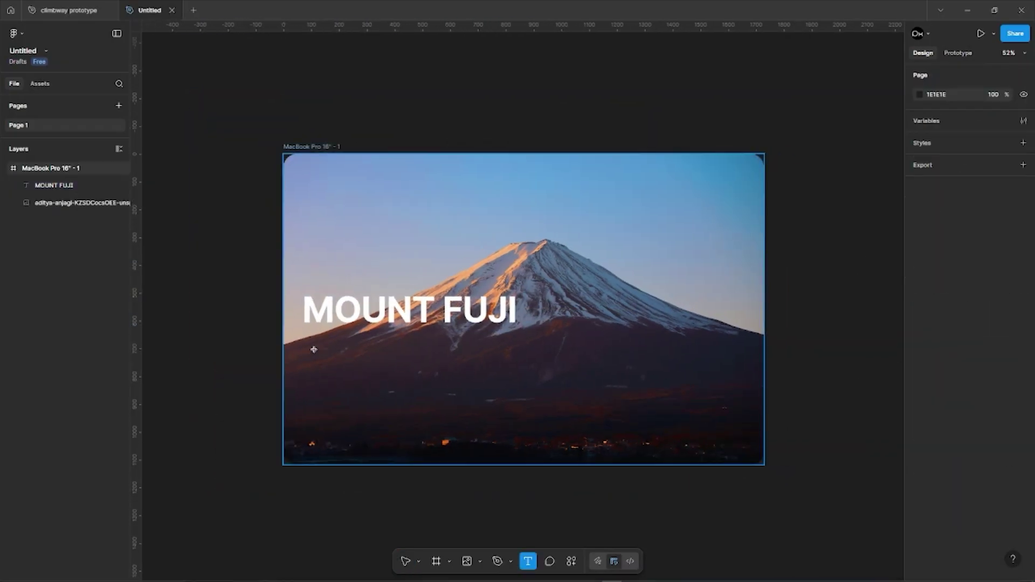
{"action": "key", "text": "Escape"}
{"action": "key", "text": "ctrl+v"}
{"action": "left_click_drag", "start_coordinate": [835, 292], "coordinate": [265, 296]}
{"action": "scroll", "coordinate": [324, 296], "scroll_direction": "left", "scroll_amount": 6}
{"action": "left_click_drag", "start_coordinate": [402, 298], "coordinate": [620, 362]}
{"action": "left_click_drag", "start_coordinate": [800, 362], "coordinate": [541, 348]}
{"action": "left_click_drag", "start_coordinate": [565, 349], "coordinate": [527, 349]}
Step: Format the description as white, Regular, size 20, centre-aligned, and fit its box to about 688 wide under the title
{"action": "scroll", "coordinate": [468, 337], "scroll_direction": "up", "scroll_amount": 3}
{"action": "left_click", "coordinate": [920, 480]}
{"action": "left_click_drag", "start_coordinate": [857, 418], "coordinate": [801, 393]}
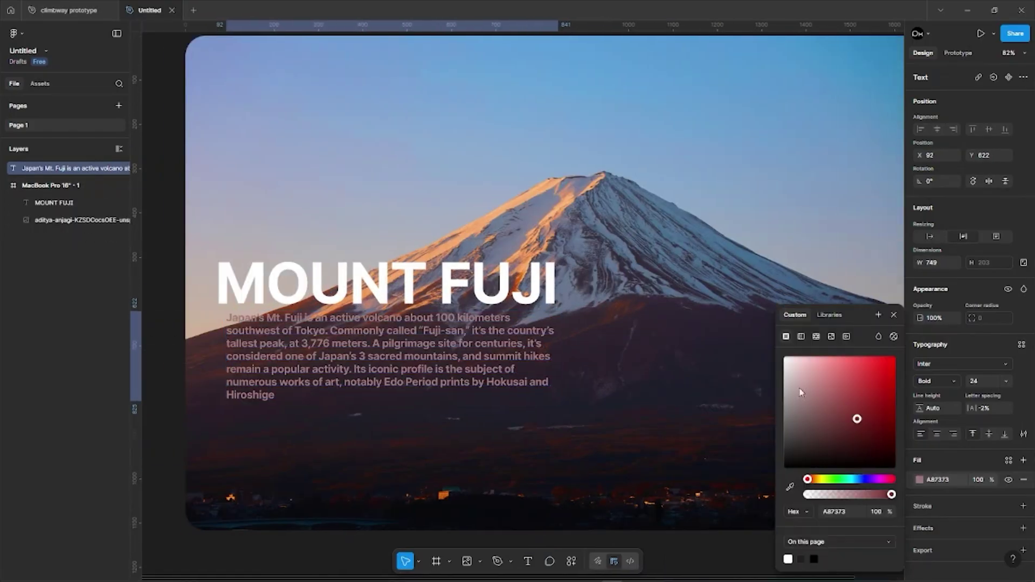
{"action": "left_click", "coordinate": [938, 381]}
{"action": "left_click", "coordinate": [945, 332]}
{"action": "left_click", "coordinate": [1005, 381]}
{"action": "left_click", "coordinate": [1004, 371]}
{"action": "left_click_drag", "start_coordinate": [559, 354], "coordinate": [530, 355]}
{"action": "left_click", "coordinate": [937, 434]}
{"action": "left_click_drag", "start_coordinate": [378, 353], "coordinate": [384, 340]}
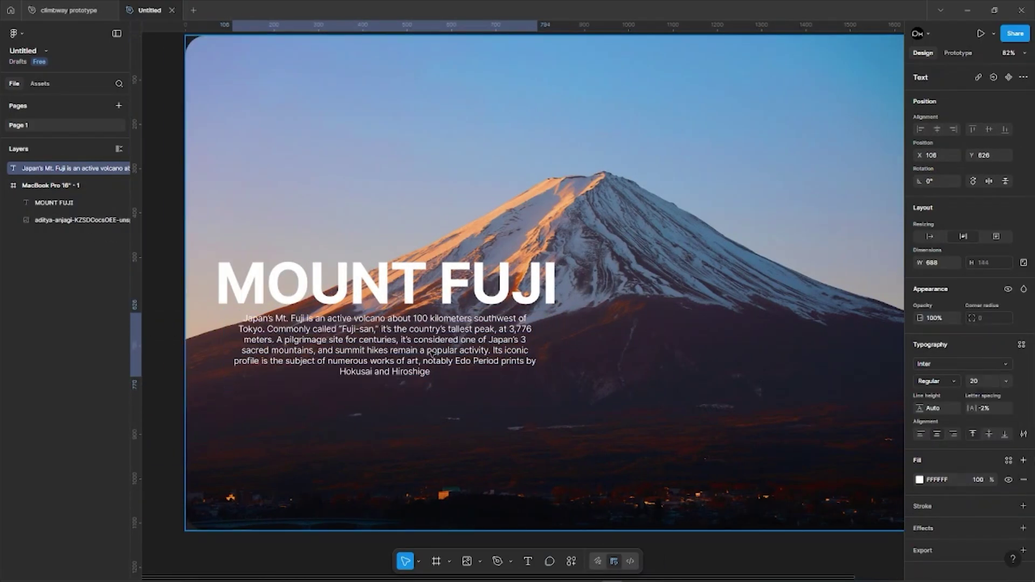
Step: Draw a button rectangle about 173 × 54 below the description, with rounded corners, a white stroke and no fill
{"action": "scroll", "coordinate": [324, 366], "scroll_direction": "down", "scroll_amount": 2}
{"action": "key", "text": "Escape"}
{"action": "key", "text": "r"}
{"action": "left_click_drag", "start_coordinate": [330, 394], "coordinate": [389, 413]}
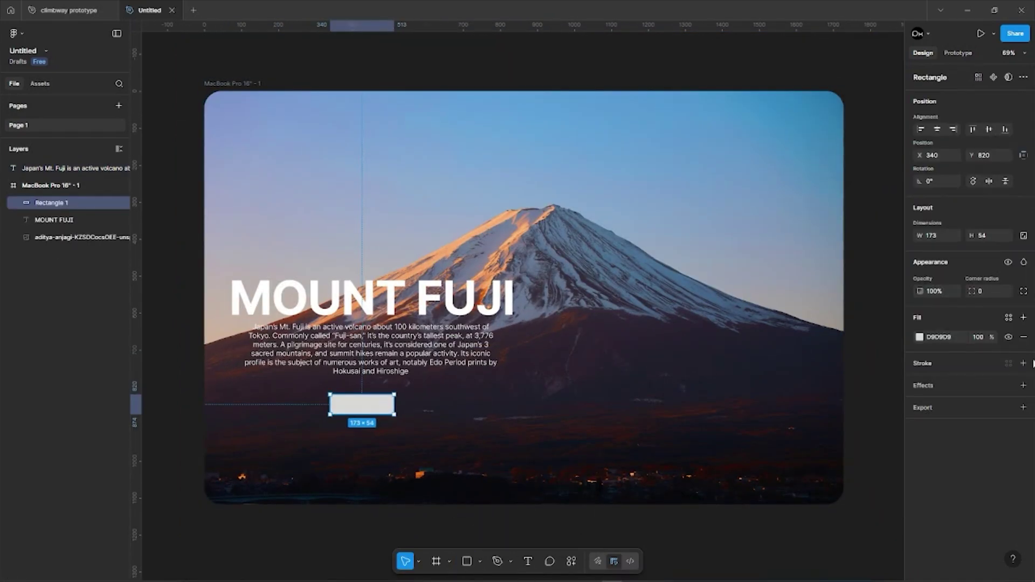
{"action": "left_click", "coordinate": [1023, 363]}
{"action": "left_click", "coordinate": [1023, 337]}
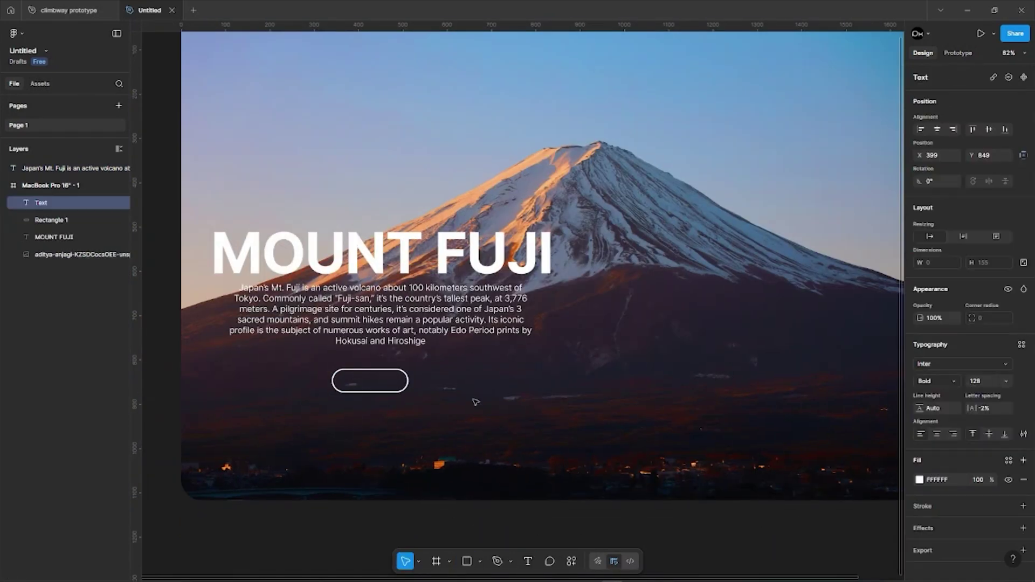
Step: Label the outlined button "Book Now" in Semi Bold at size 24
{"action": "type", "text": "Book Now"}
{"action": "left_click", "coordinate": [986, 381]}
{"action": "left_click", "coordinate": [987, 289]}
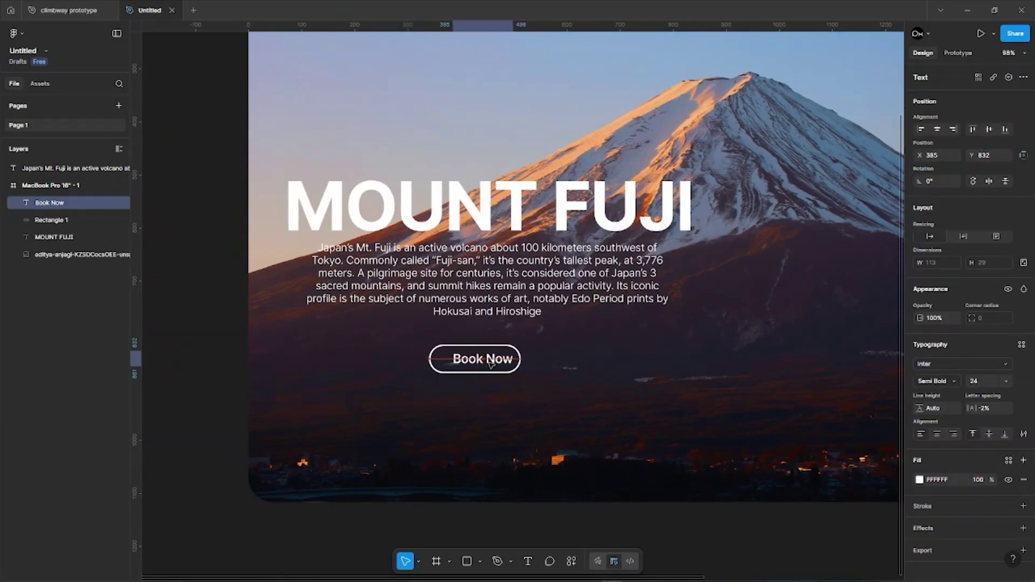
{"action": "key", "text": "shift+1"}
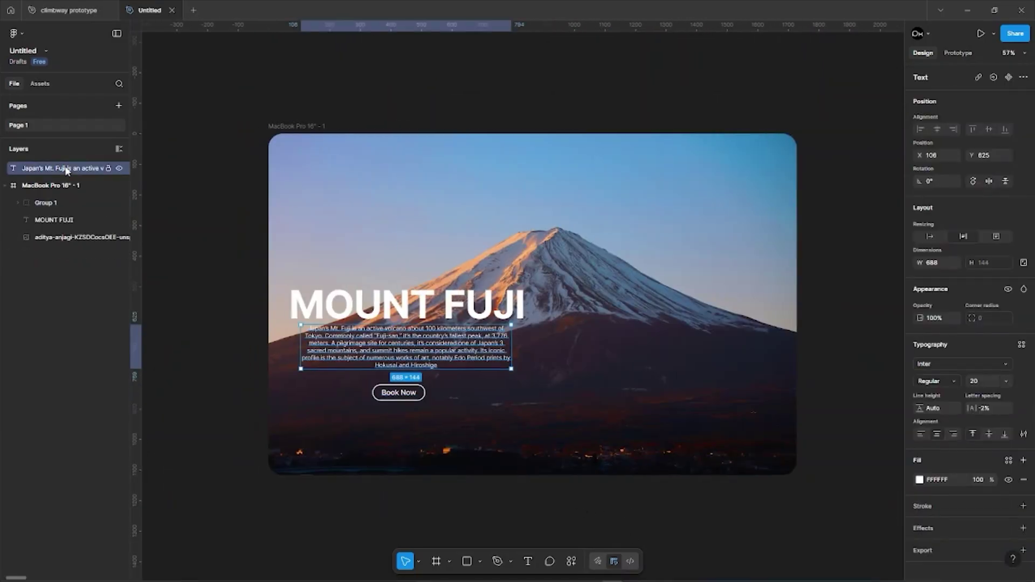
Step: Reorder the layers so the MOUNT FUJI title and the description sit inside the frame above the button group
{"action": "left_click", "coordinate": [68, 220]}
{"action": "left_click_drag", "start_coordinate": [68, 222], "coordinate": [67, 180]}
{"action": "left_click", "coordinate": [374, 519]}
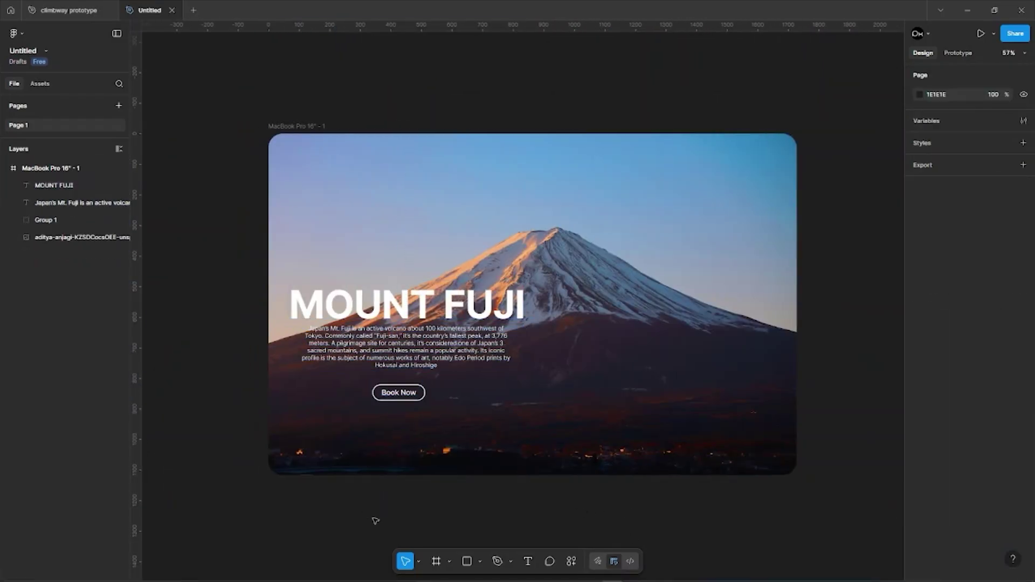
Step: Draw a black navigation bar about 1761 × 75 across the frame's top, with 22% fill opacity and a layer blur
{"action": "scroll", "coordinate": [421, 528], "scroll_direction": "down", "scroll_amount": 1}
{"action": "key", "text": "r"}
{"action": "mouse_move", "coordinate": [280, 167]}
{"action": "left_mouse_down"}
{"action": "mouse_move", "coordinate": [778, 187]}
{"action": "mouse_move", "coordinate": [724, 176]}
{"action": "left_mouse_up"}
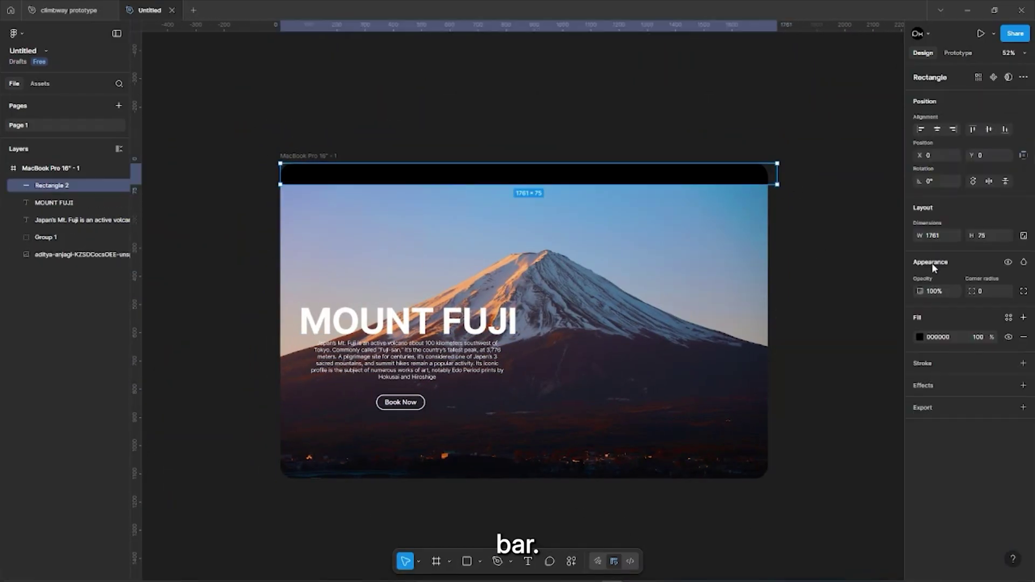
{"action": "left_click_drag", "start_coordinate": [976, 337], "coordinate": [892, 342]}
{"action": "left_click_drag", "start_coordinate": [830, 448], "coordinate": [990, 447]}
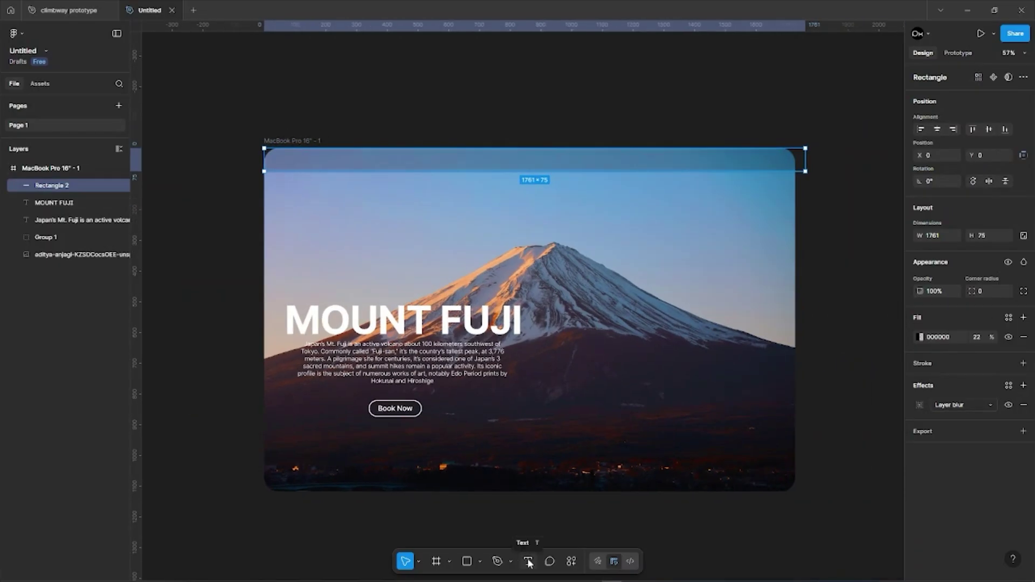
Step: Add the Climbway brand text and a Home link to the navigation bar, with Home in Inter 28pt Medium at size 30
{"action": "left_click", "coordinate": [528, 561]}
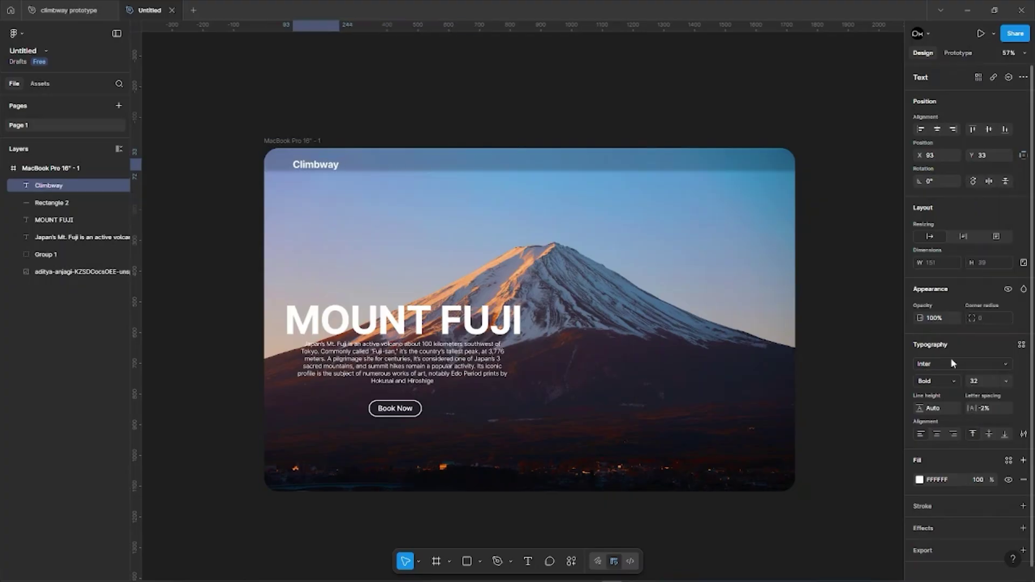
{"action": "scroll", "coordinate": [365, 139], "scroll_direction": "up", "scroll_amount": 3}
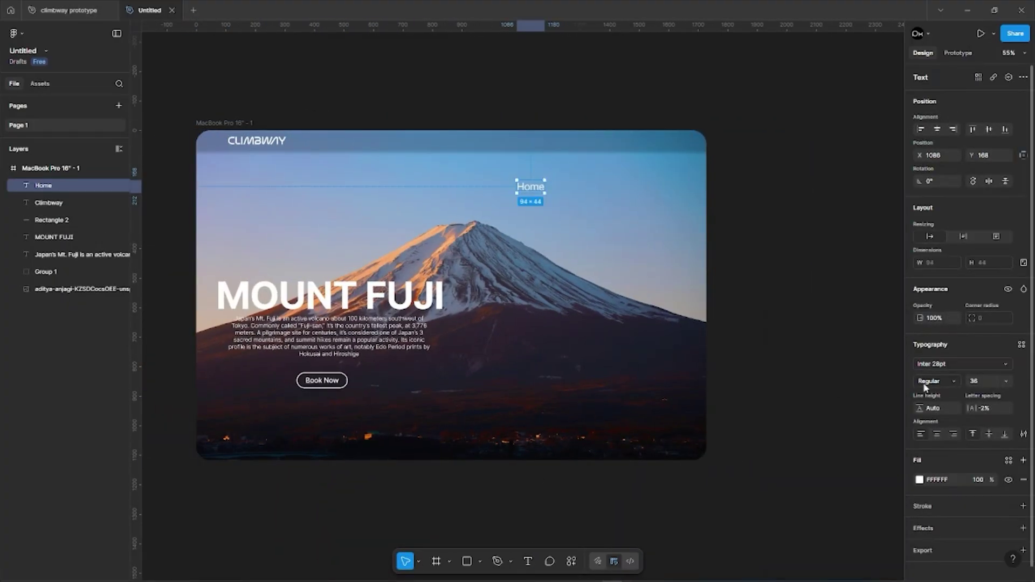
{"action": "scroll", "coordinate": [530, 194], "scroll_direction": "up", "scroll_amount": 2}
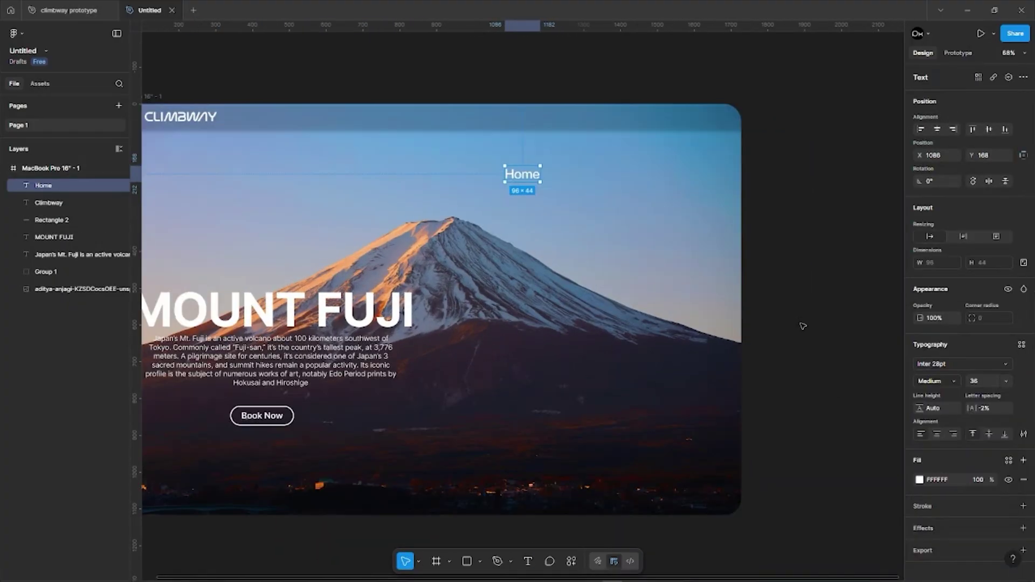
{"action": "left_click_drag", "start_coordinate": [524, 171], "coordinate": [621, 112]}
{"action": "left_click", "coordinate": [978, 382]}
{"action": "type", "text": "30"}
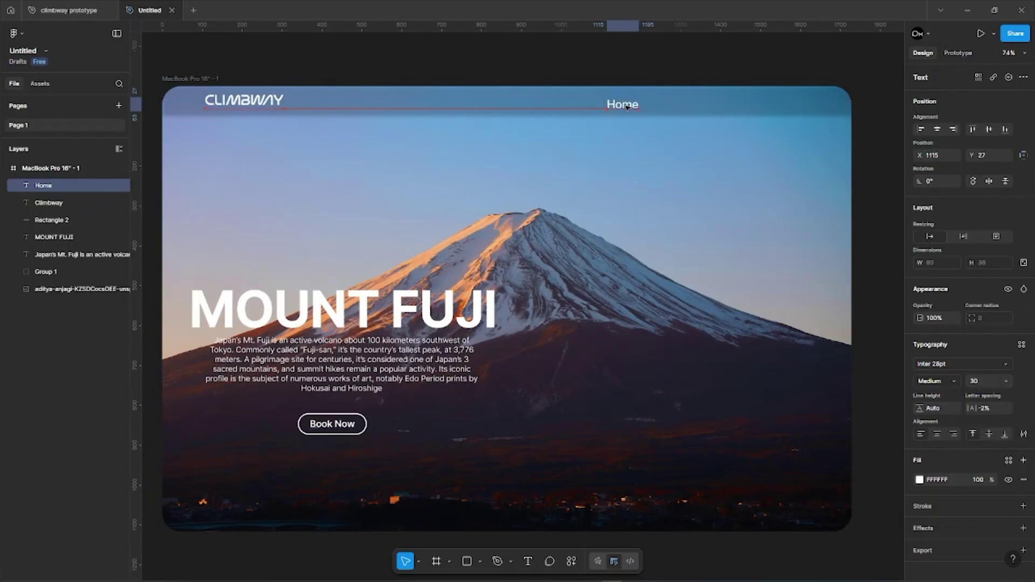
{"action": "left_click", "coordinate": [730, 58]}
Step: Draw a rectangle about 123 × 56 around Home with no fill and a white bottom-only stroke of weight 4
{"action": "key", "text": "r"}
{"action": "left_click_drag", "start_coordinate": [597, 87], "coordinate": [647, 109]}
{"action": "left_click", "coordinate": [1023, 363]}
{"action": "left_click", "coordinate": [1023, 337]}
{"action": "left_click", "coordinate": [974, 386]}
{"action": "type", "text": "4"}
{"action": "left_click", "coordinate": [1023, 386]}
{"action": "left_click", "coordinate": [1004, 432]}
{"action": "scroll", "coordinate": [593, 370], "scroll_direction": "up", "scroll_amount": 2}
{"action": "left_click", "coordinate": [920, 359]}
{"action": "left_click", "coordinate": [783, 356]}
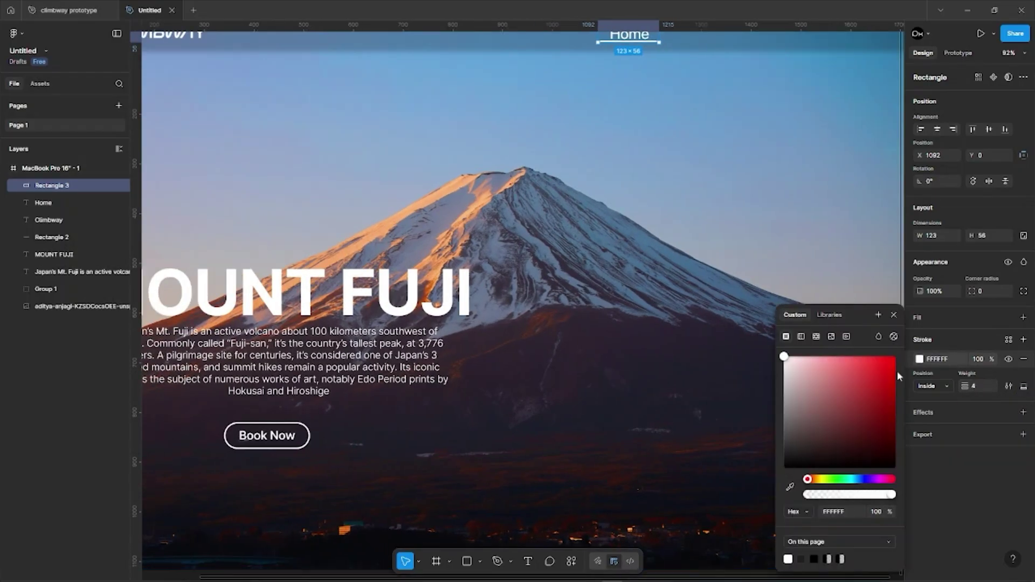
Step: Scale the underline rectangle down to about 89 wide and nudge it to sit just beneath the Home link
{"action": "scroll", "coordinate": [509, 419], "scroll_direction": "up", "scroll_amount": 5}
{"action": "key", "text": "k"}
{"action": "left_click_drag", "start_coordinate": [465, 221], "coordinate": [485, 222]}
{"action": "key", "text": "Escape"}
{"action": "left_click_drag", "start_coordinate": [595, 225], "coordinate": [539, 238]}
{"action": "left_click", "coordinate": [581, 240]}
{"action": "key", "text": "v"}
{"action": "left_click", "coordinate": [516, 246]}
{"action": "key", "text": "Down"}
{"action": "key", "text": "Down"}
{"action": "key", "text": "Down"}
{"action": "key", "text": "Down"}
{"action": "key", "text": "Down"}
{"action": "key", "text": "Down"}
{"action": "key", "text": "Down"}
{"action": "key", "text": "Down"}
{"action": "key", "text": "Down"}
{"action": "scroll", "coordinate": [563, 243], "scroll_direction": "down", "scroll_amount": 5}
{"action": "left_click", "coordinate": [746, 480]}
Step: Duplicate the Home link beside itself in the navigation bar and change the copy's text to "About us"
{"action": "scroll", "coordinate": [571, 270], "scroll_direction": "up", "scroll_amount": 4}
{"action": "left_click", "coordinate": [598, 142]}
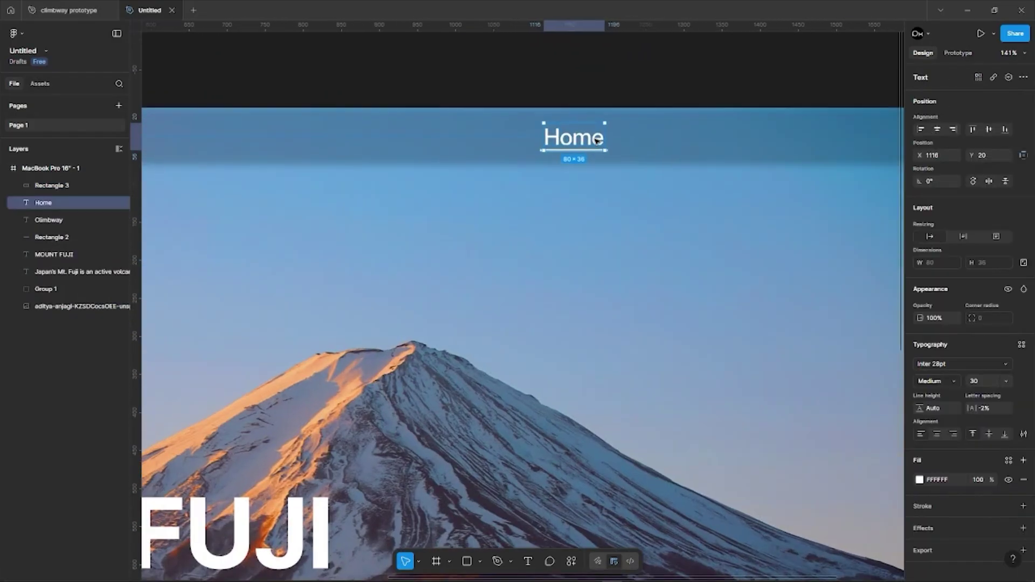
{"action": "scroll", "coordinate": [598, 142], "scroll_direction": "up", "scroll_amount": 1}
{"action": "left_click_drag", "start_coordinate": [571, 144], "coordinate": [673, 142]}
{"action": "type", "text": "out us"}
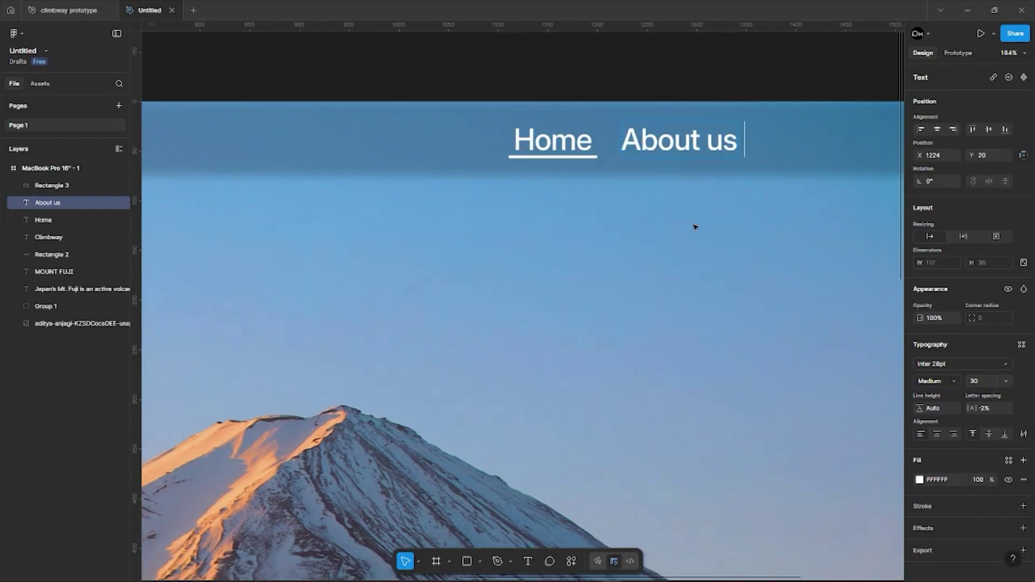
{"action": "key", "text": "Escape"}
Step: Duplicate the link twice more along the navigation bar and change the copies' text to "Explore" and "Contact us"
{"action": "scroll", "coordinate": [693, 224], "scroll_direction": "down", "scroll_amount": 5}
{"action": "left_click_drag", "start_coordinate": [611, 197], "coordinate": [710, 205]}
{"action": "scroll", "coordinate": [674, 201], "scroll_direction": "up", "scroll_amount": 5}
{"action": "type", "text": "re"}
{"action": "key", "text": "Escape"}
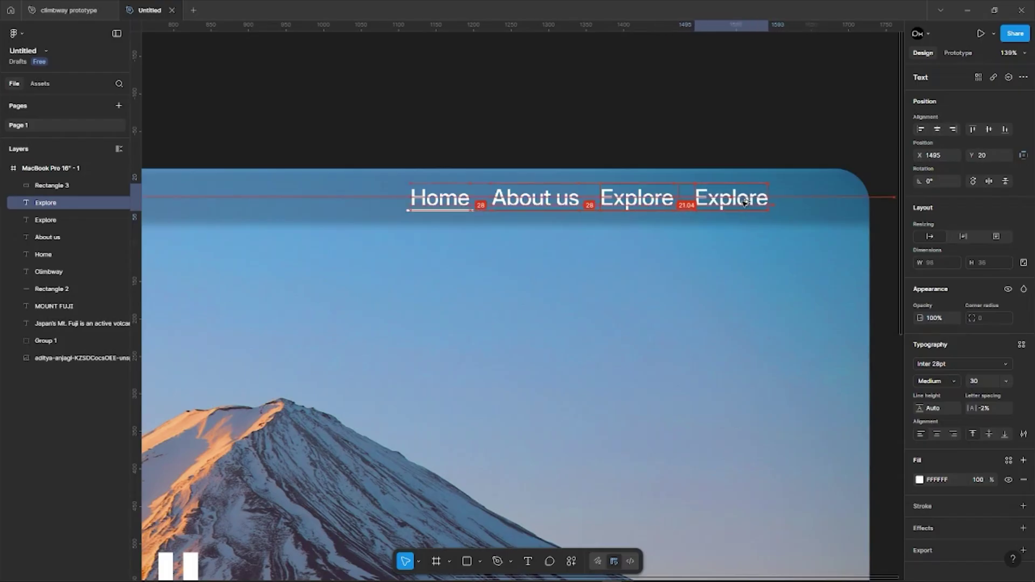
{"action": "key", "text": "Escape"}
Step: Reduce the font size of the Home, About us, Explore and Contact us links so they match
{"action": "scroll", "coordinate": [669, 156], "scroll_direction": "down", "scroll_amount": 3}
{"action": "left_click", "coordinate": [530, 176], "text": "shift"}
{"action": "left_click", "coordinate": [975, 409]}
{"action": "type", "text": "28"}
{"action": "key", "text": "Return"}
{"action": "scroll", "coordinate": [763, 156], "scroll_direction": "up", "scroll_amount": 2}
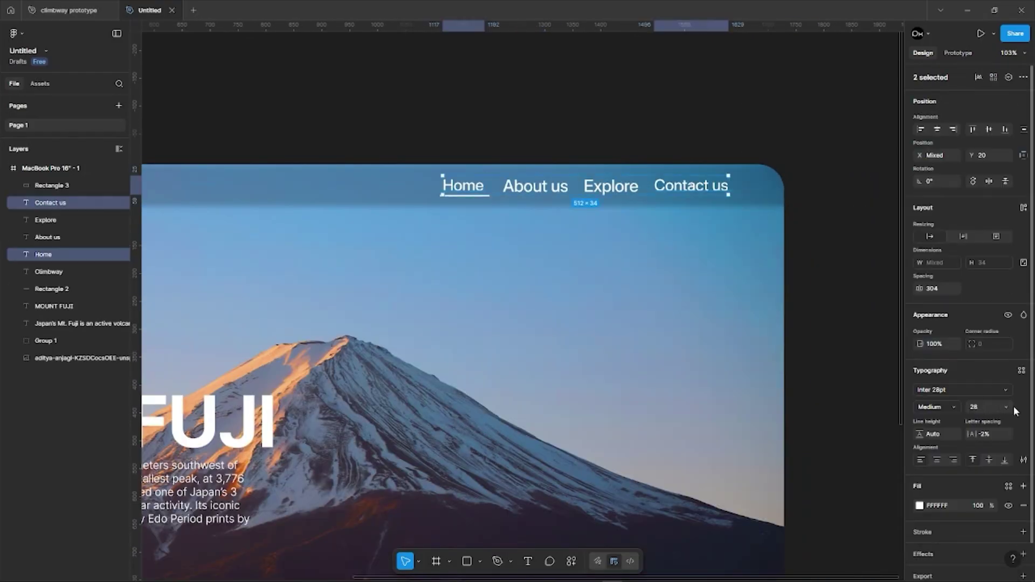
{"action": "left_click", "coordinate": [1006, 408]}
{"action": "left_click", "coordinate": [535, 186]}
{"action": "left_click", "coordinate": [610, 186], "text": "shift"}
{"action": "left_click", "coordinate": [1006, 407]}
{"action": "left_click", "coordinate": [994, 453]}
Step: Narrow the underline rectangle to match the width of the Home link
{"action": "scroll", "coordinate": [555, 266], "scroll_direction": "up", "scroll_amount": 3}
{"action": "left_click_drag", "start_coordinate": [555, 267], "coordinate": [588, 325]}
{"action": "left_click", "coordinate": [486, 224]}
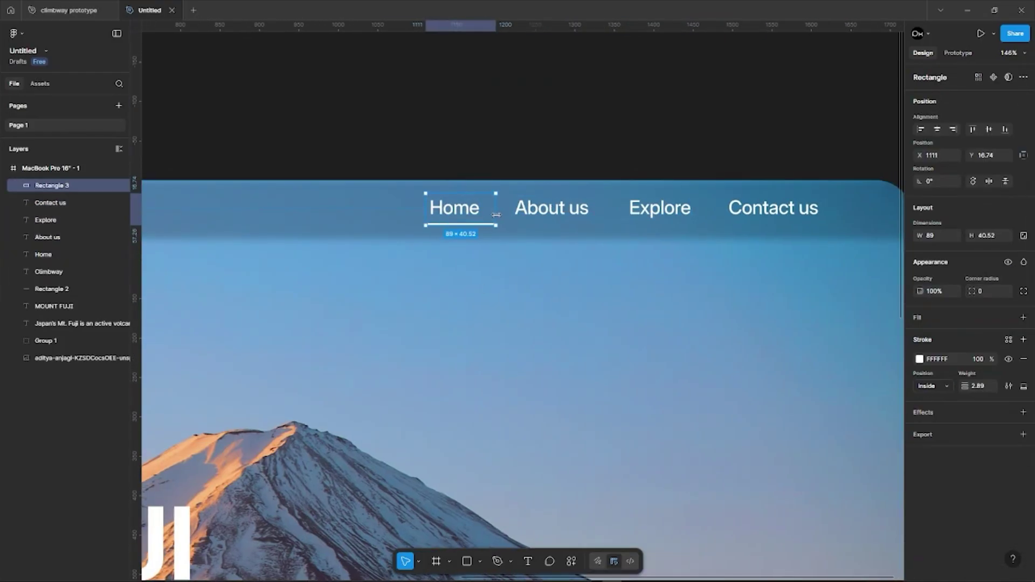
{"action": "left_click", "coordinate": [570, 120]}
{"action": "scroll", "coordinate": [570, 119], "scroll_direction": "down", "scroll_amount": 8}
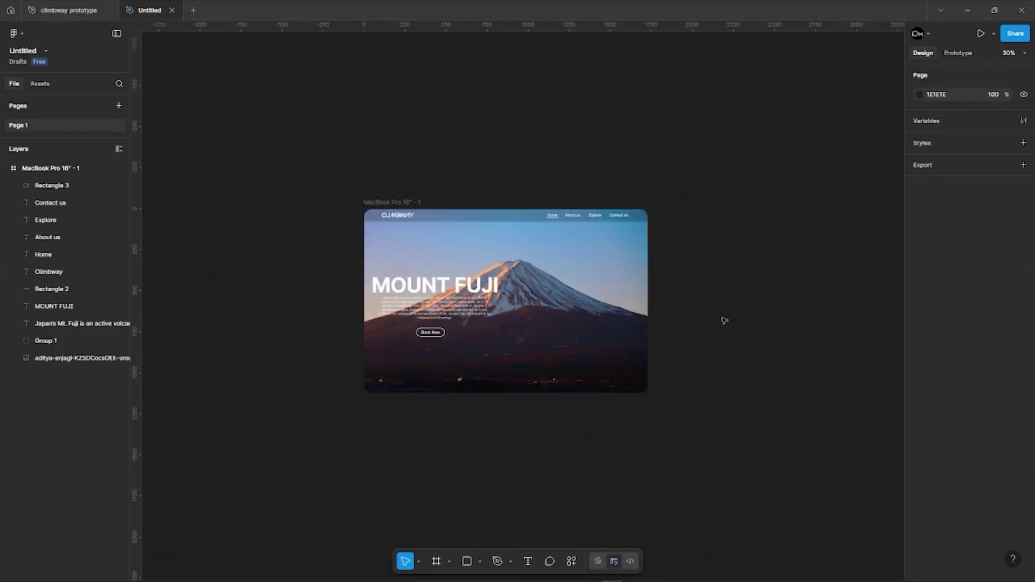
Step: Add the text "CLIMBWAY" on the frame just above the mountain peak
{"action": "left_click", "coordinate": [489, 253]}
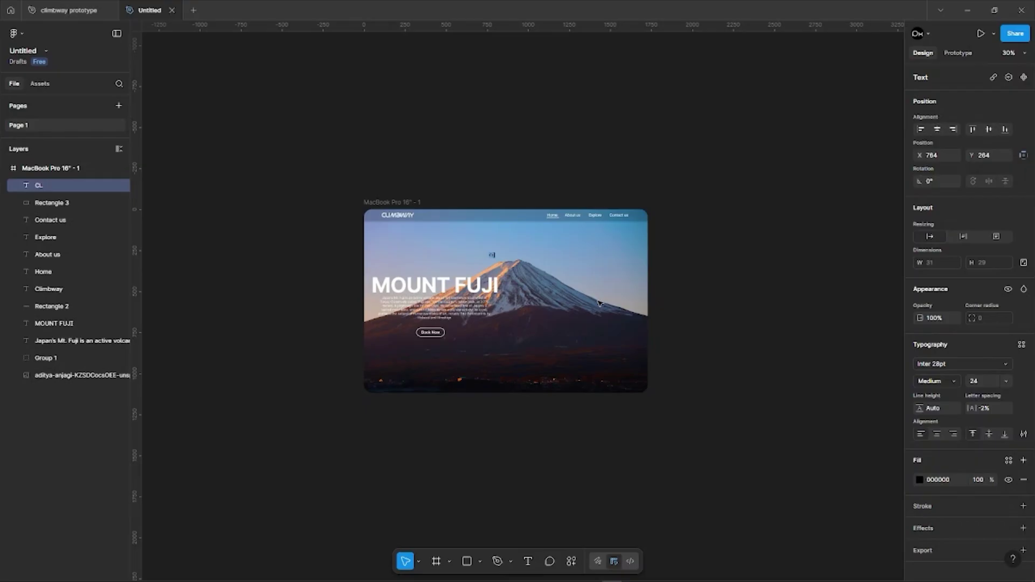
{"action": "left_click", "coordinate": [674, 297]}
{"action": "scroll", "coordinate": [655, 323], "scroll_direction": "up", "scroll_amount": 4}
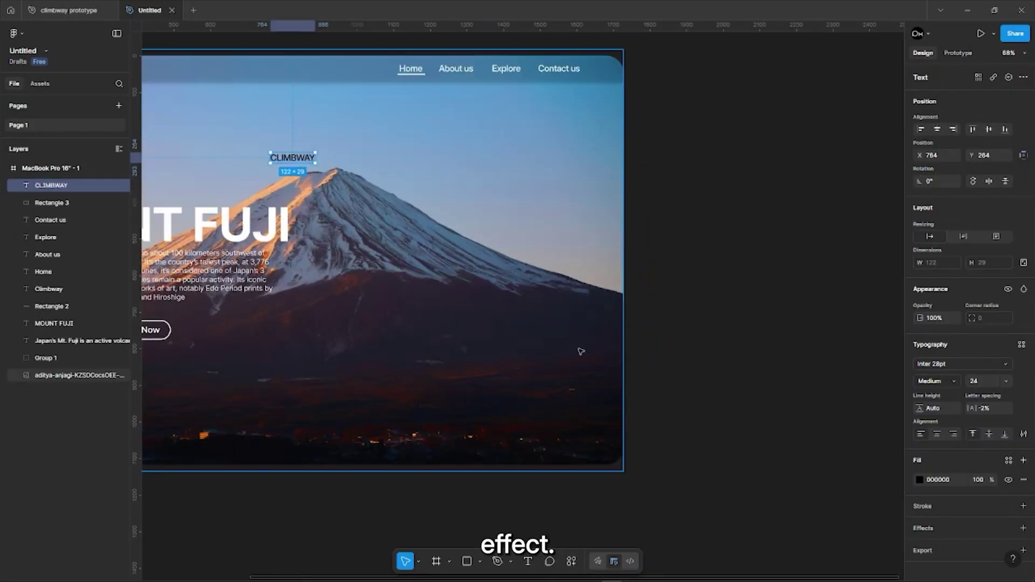
Step: Scale the black CLIMBWAY text up to about 2145 × 513 and move it across the middle of the frame
{"action": "scroll", "coordinate": [579, 351], "scroll_direction": "left", "scroll_amount": 3}
{"action": "scroll", "coordinate": [574, 351], "scroll_direction": "up", "scroll_amount": 1}
{"action": "scroll", "coordinate": [572, 351], "scroll_direction": "down", "scroll_amount": 4}
{"action": "scroll", "coordinate": [573, 352], "scroll_direction": "up", "scroll_amount": 2}
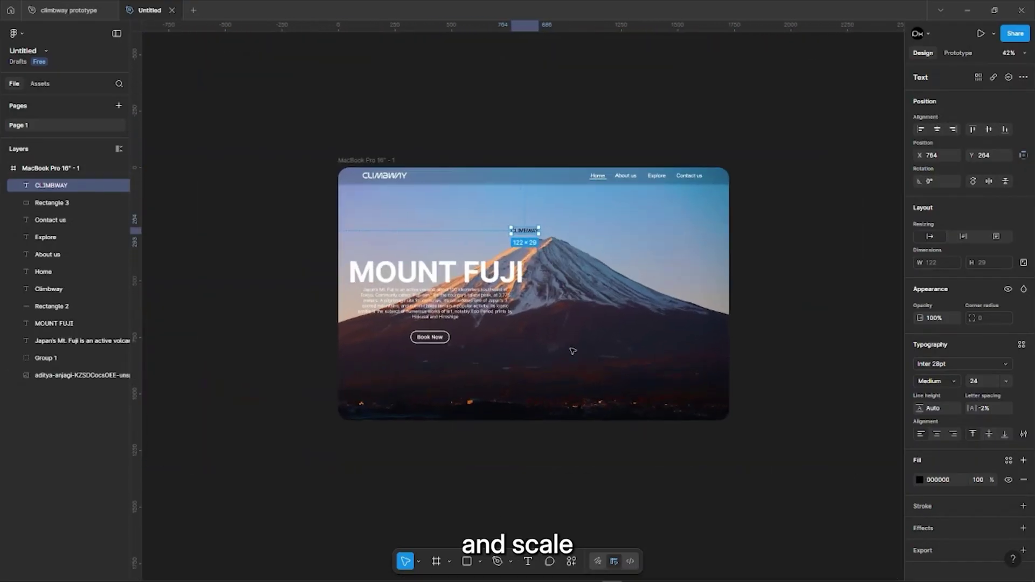
{"action": "key", "text": "k"}
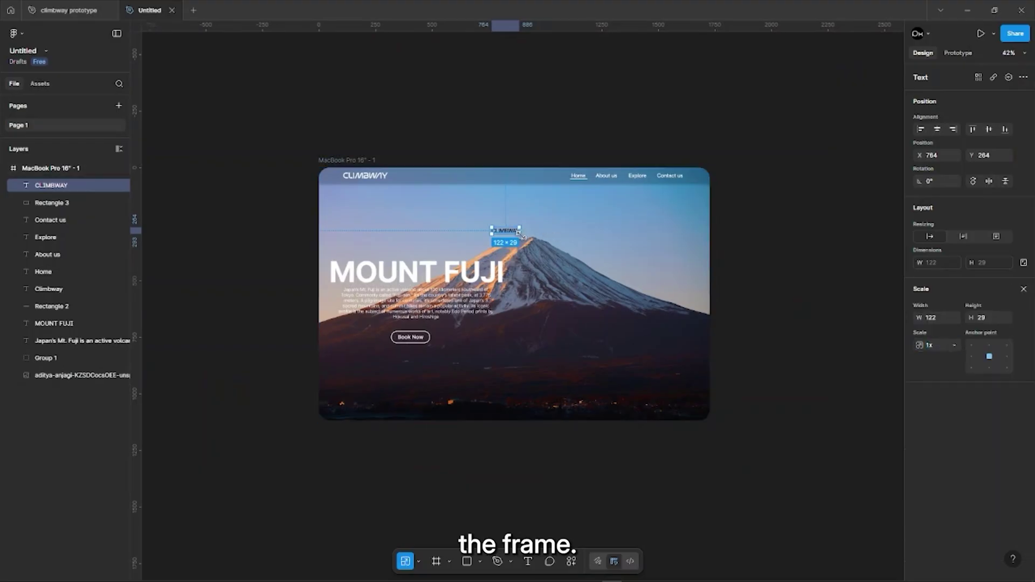
{"action": "left_click_drag", "start_coordinate": [521, 233], "coordinate": [528, 343]}
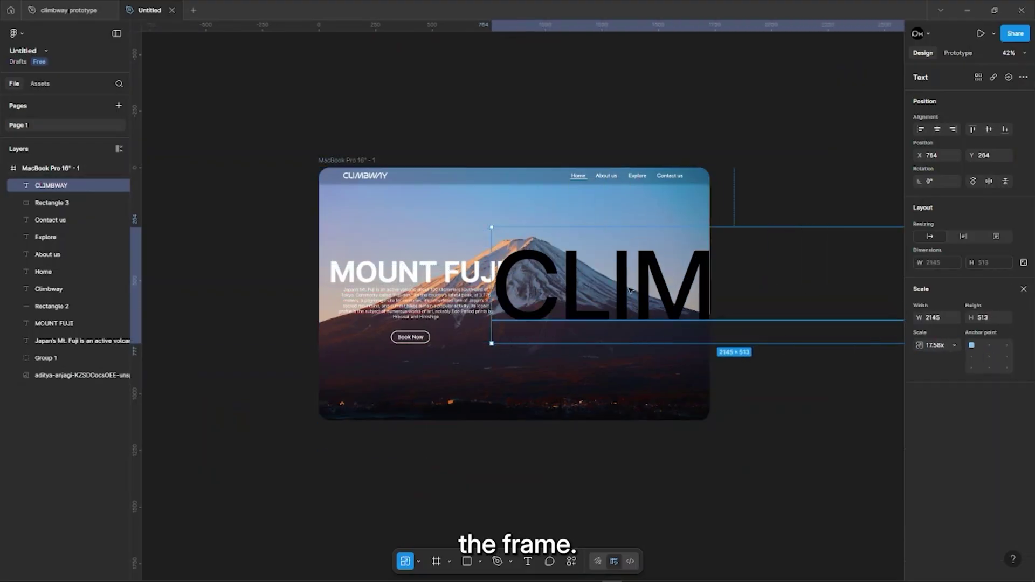
{"action": "left_click_drag", "start_coordinate": [630, 291], "coordinate": [366, 283]}
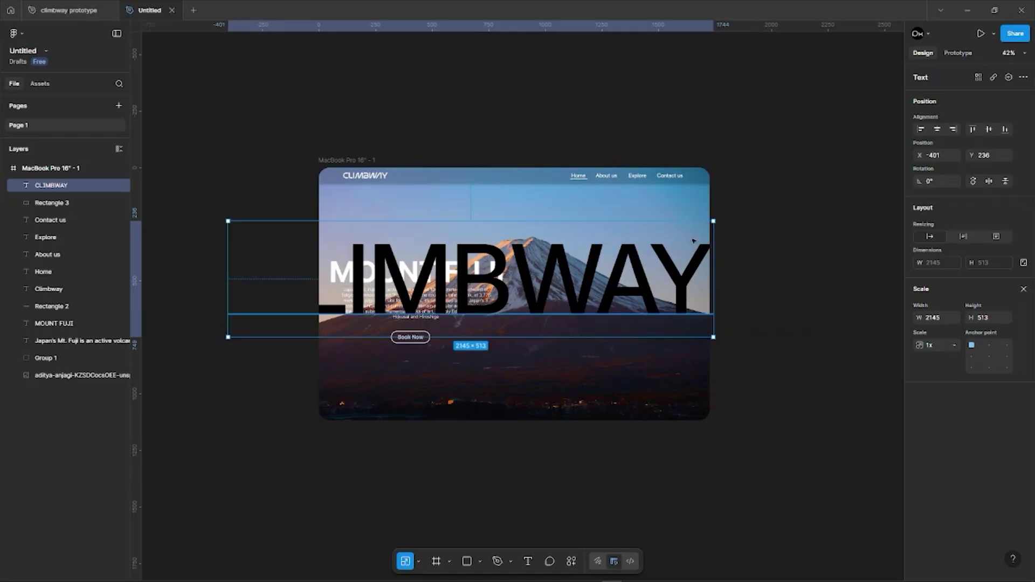
Step: Set the large CLIMBWAY text's font weight to ExtraBold
{"action": "key", "text": "v"}
{"action": "left_click", "coordinate": [963, 382]}
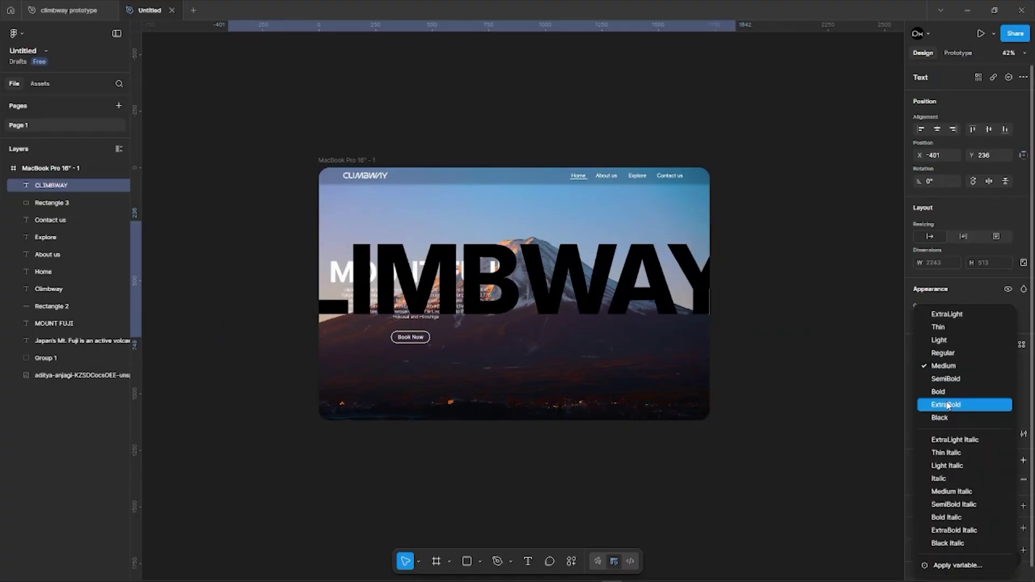
{"action": "left_click", "coordinate": [948, 405]}
{"action": "left_click", "coordinate": [764, 348]}
Step: Scale the CLIMBWAY text to about 47605 × 10885 and position it so its black fill covers the whole frame
{"action": "scroll", "coordinate": [764, 348], "scroll_direction": "down", "scroll_amount": 3}
{"action": "left_click", "coordinate": [603, 320]}
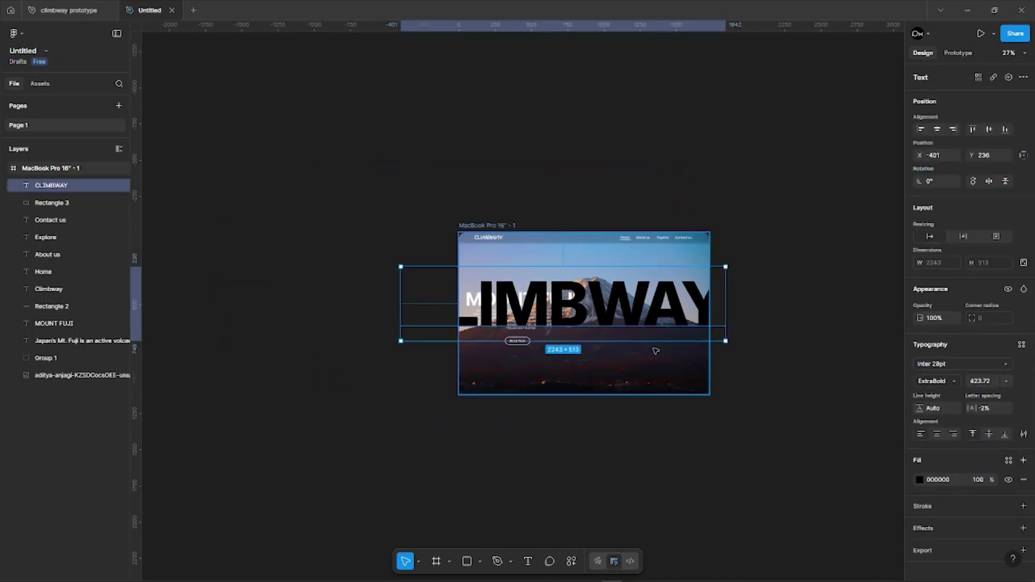
{"action": "key", "text": "k"}
{"action": "left_click_drag", "start_coordinate": [726, 303], "coordinate": [883, 314]}
{"action": "left_click_drag", "start_coordinate": [400, 307], "coordinate": [92, 321]}
{"action": "scroll", "coordinate": [509, 361], "scroll_direction": "down", "scroll_amount": 4}
{"action": "left_click_drag", "start_coordinate": [604, 384], "coordinate": [548, 416]}
{"action": "scroll", "coordinate": [545, 339], "scroll_direction": "down", "scroll_amount": 5}
{"action": "scroll", "coordinate": [515, 415], "scroll_direction": "up", "scroll_amount": 10}
{"action": "scroll", "coordinate": [572, 399], "scroll_direction": "up", "scroll_amount": 2}
{"action": "left_click_drag", "start_coordinate": [549, 254], "coordinate": [549, 261]}
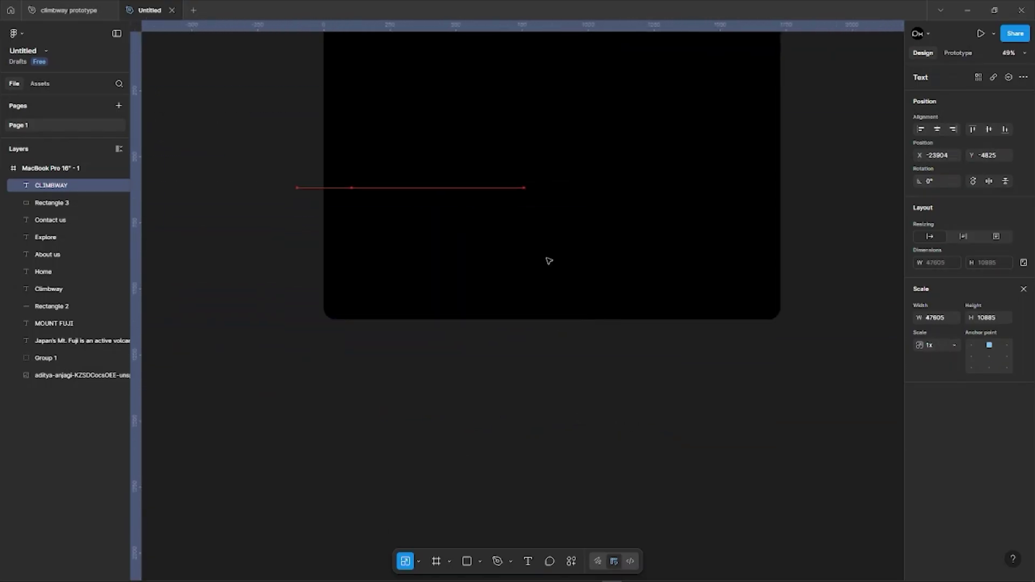
Step: Scale the CLIMBWAY text up further to about 54957 × 12566 and reposition it around X -27974, Y -5812
{"action": "scroll", "coordinate": [555, 269], "scroll_direction": "down", "scroll_amount": 8}
{"action": "left_click_drag", "start_coordinate": [551, 46], "coordinate": [552, 38]}
{"action": "scroll", "coordinate": [561, 219], "scroll_direction": "up", "scroll_amount": 2}
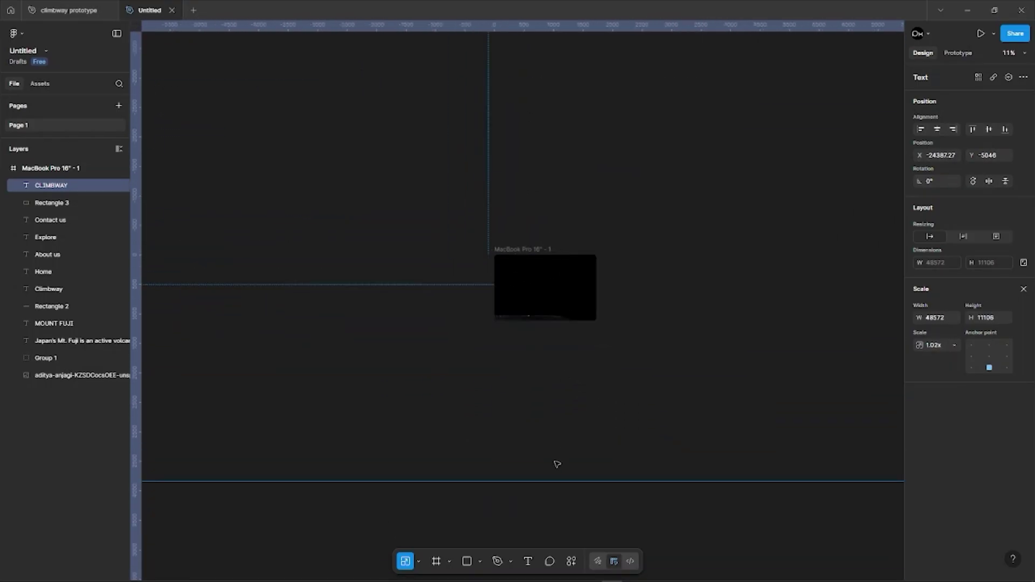
{"action": "left_click_drag", "start_coordinate": [557, 464], "coordinate": [577, 509]}
{"action": "scroll", "coordinate": [573, 333], "scroll_direction": "up", "scroll_amount": 2}
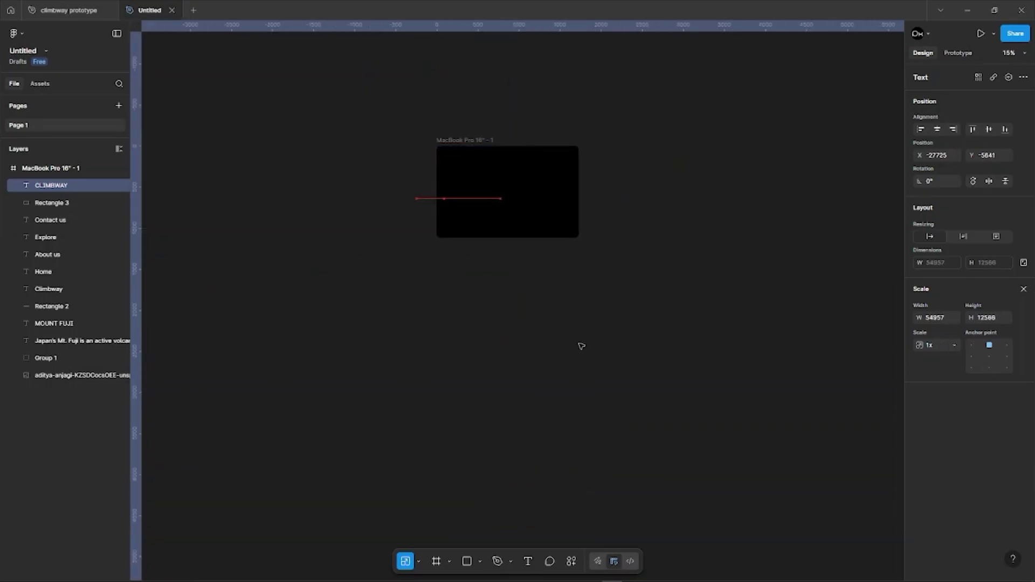
{"action": "left_click_drag", "start_coordinate": [579, 344], "coordinate": [559, 345]}
{"action": "scroll", "coordinate": [559, 345], "scroll_direction": "down", "scroll_amount": 3}
{"action": "scroll", "coordinate": [559, 345], "scroll_direction": "up", "scroll_amount": 3}
{"action": "scroll", "coordinate": [524, 353], "scroll_direction": "right", "scroll_amount": 2}
{"action": "scroll", "coordinate": [507, 356], "scroll_direction": "up", "scroll_amount": 3}
{"action": "scroll", "coordinate": [441, 365], "scroll_direction": "left", "scroll_amount": 1}
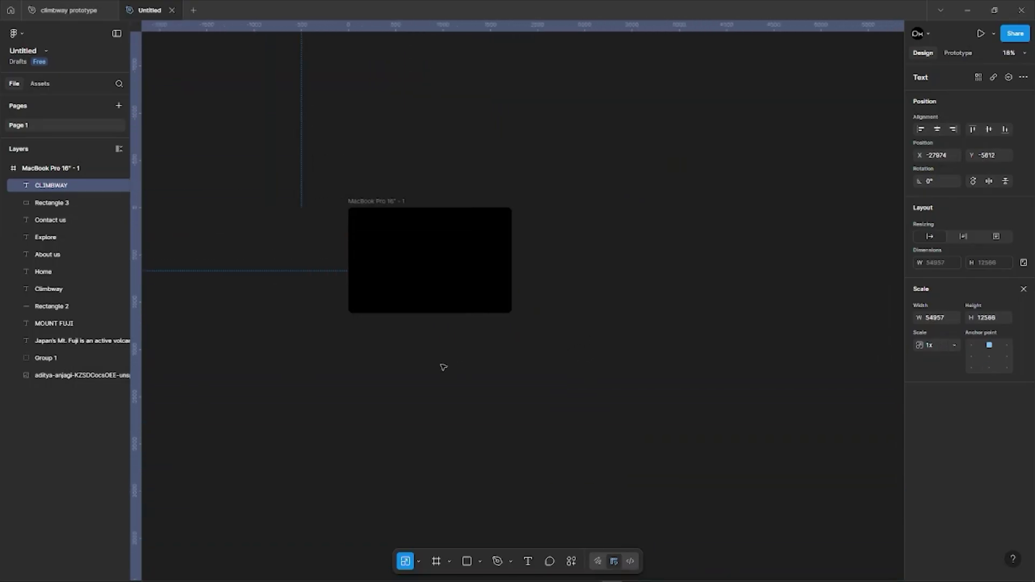
{"action": "scroll", "coordinate": [444, 358], "scroll_direction": "left", "scroll_amount": 2}
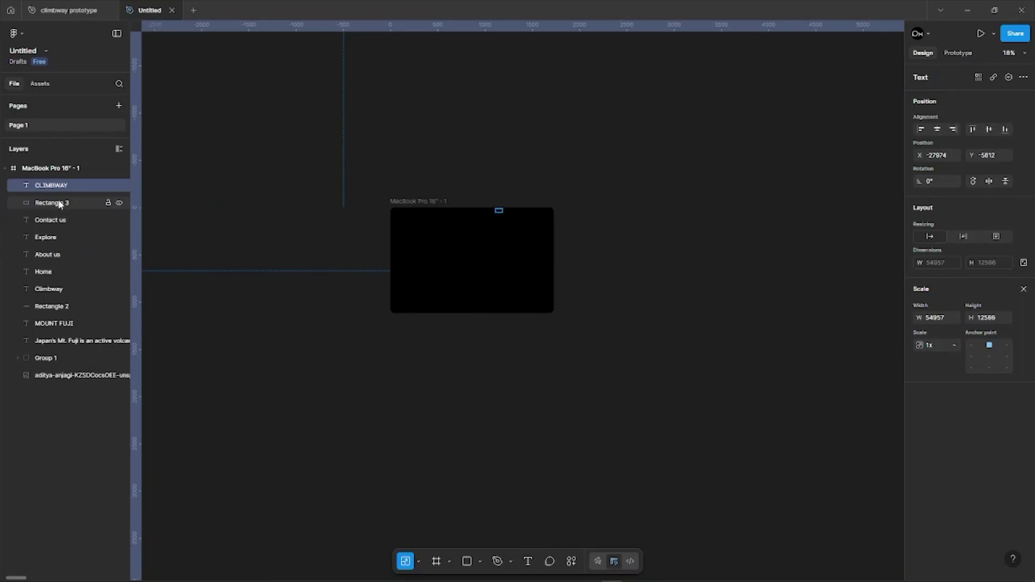
Step: Move the oversized CLIMBWAY layer below Rectangle 2 so the navigation bar layers sit above it
{"action": "left_click_drag", "start_coordinate": [58, 186], "coordinate": [61, 307]}
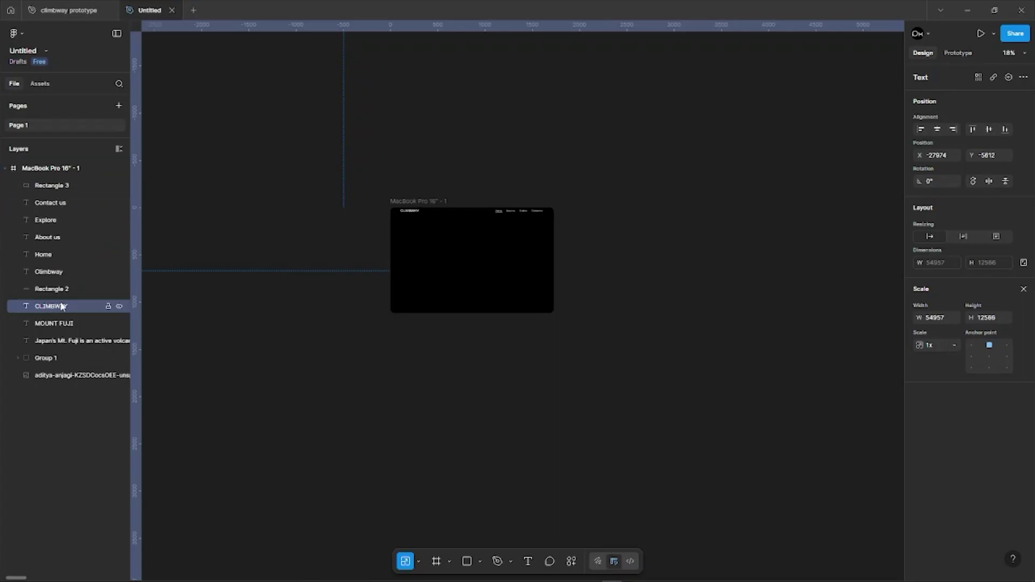
{"action": "left_click", "coordinate": [61, 291]}
{"action": "left_click", "coordinate": [253, 296]}
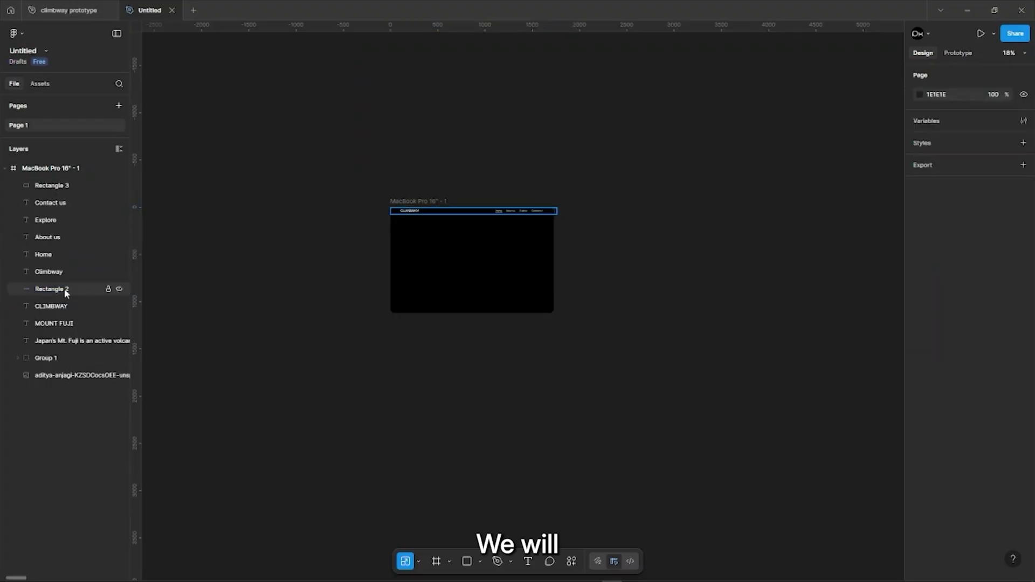
Step: Set the scroll position of the seven navigation bar layers, Rectangle 3 through Rectangle 2, to Fixed (stay in place)
{"action": "left_click", "coordinate": [64, 291]}
{"action": "left_click", "coordinate": [63, 186], "text": "shift"}
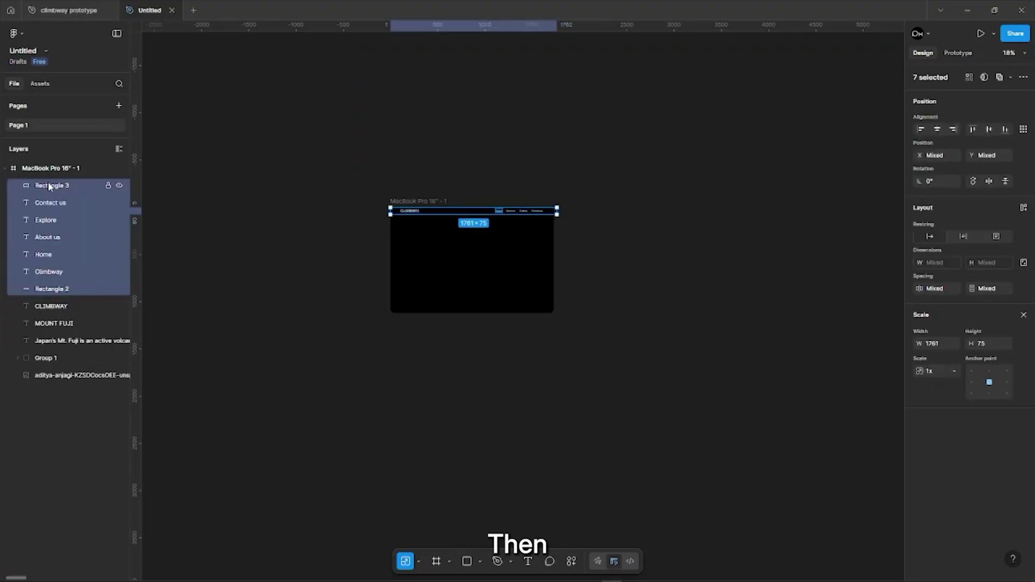
{"action": "left_click", "coordinate": [957, 53]}
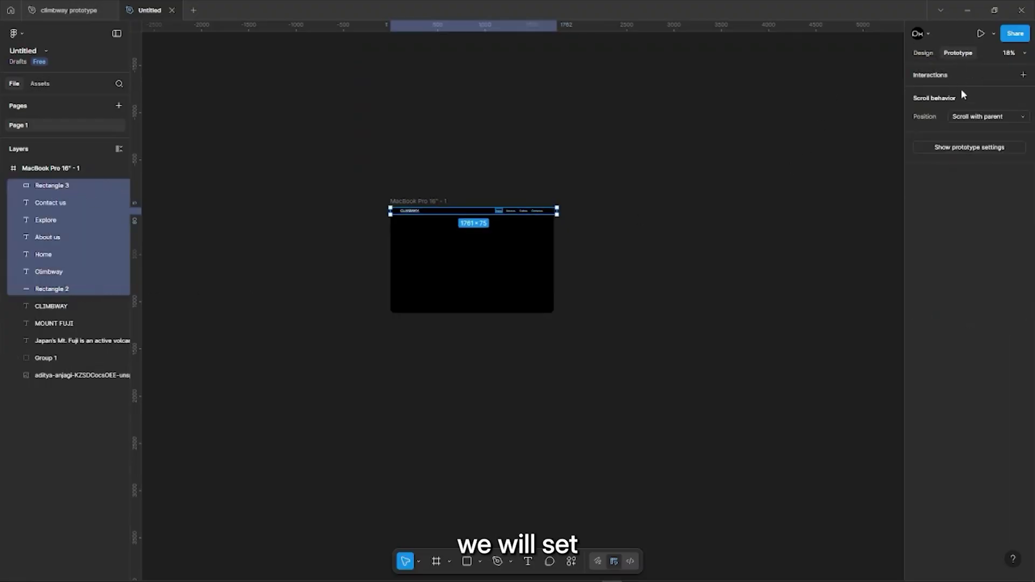
{"action": "left_click", "coordinate": [976, 117]}
{"action": "left_click", "coordinate": [976, 131]}
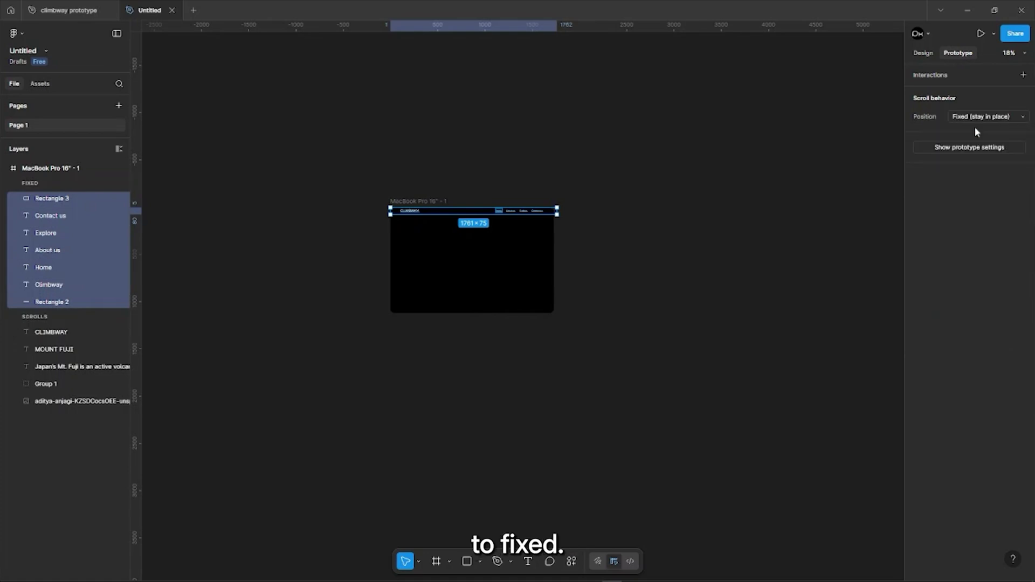
{"action": "left_click", "coordinate": [923, 53]}
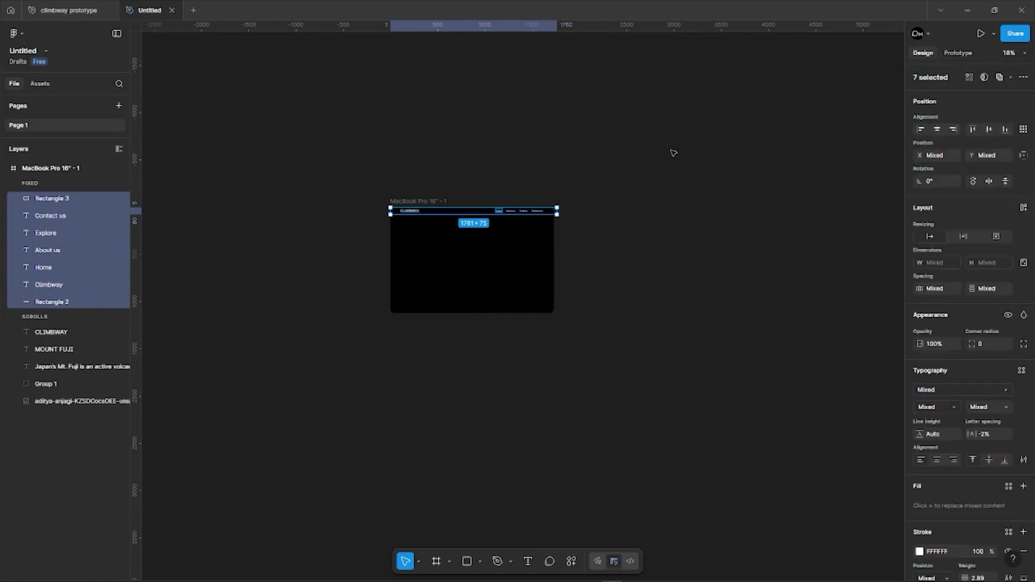
Step: Group the MOUNT FUJI title, its description, Group 1 and the mountain photo, and collapse the new group
{"action": "left_click", "coordinate": [230, 337]}
{"action": "left_click", "coordinate": [47, 333]}
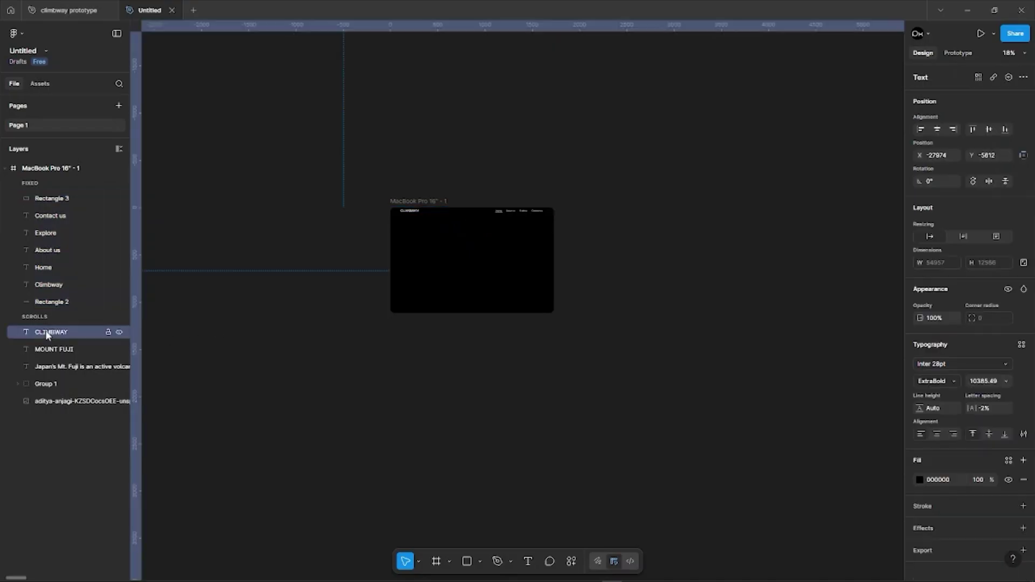
{"action": "left_click", "coordinate": [54, 351]}
{"action": "left_click", "coordinate": [56, 368], "text": "shift"}
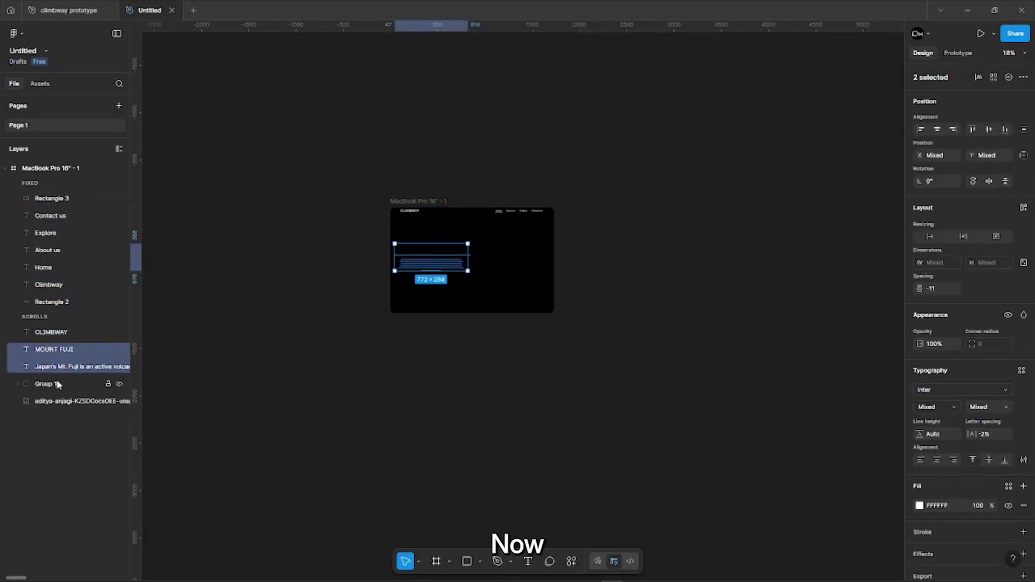
{"action": "left_click", "coordinate": [58, 384], "text": "shift"}
{"action": "left_click", "coordinate": [63, 402], "text": "shift"}
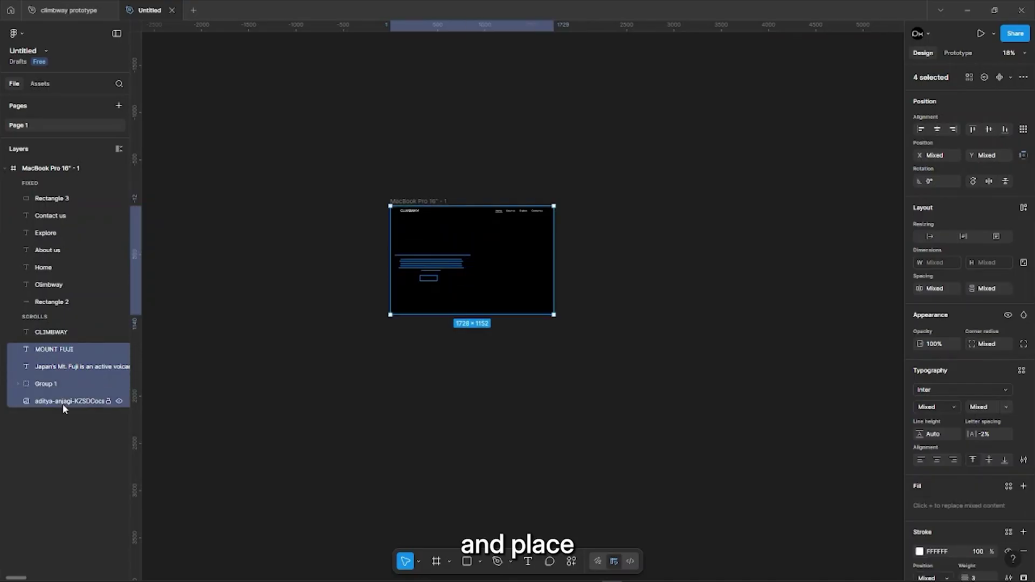
{"action": "key", "text": "ctrl+g"}
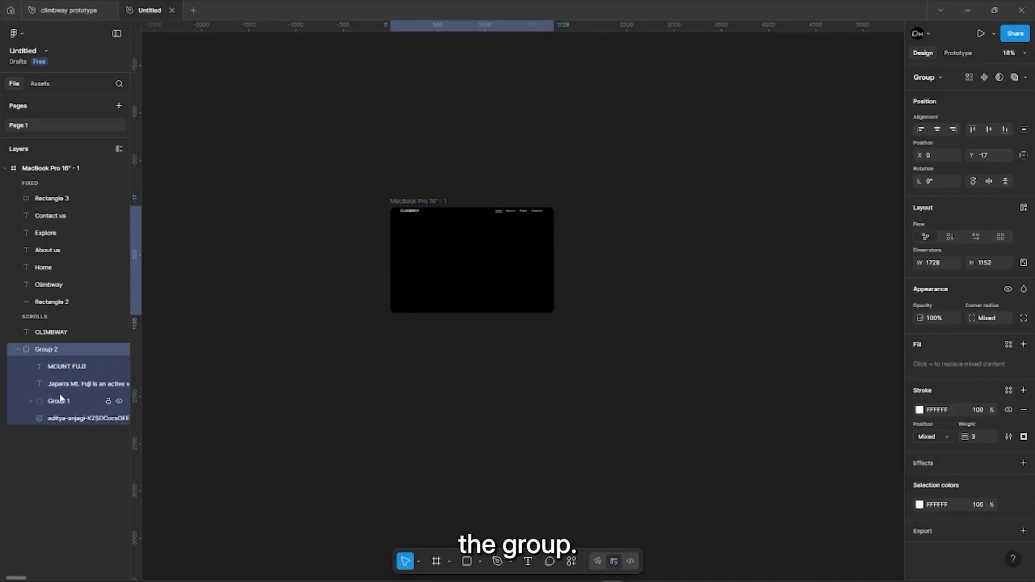
{"action": "left_click", "coordinate": [18, 350]}
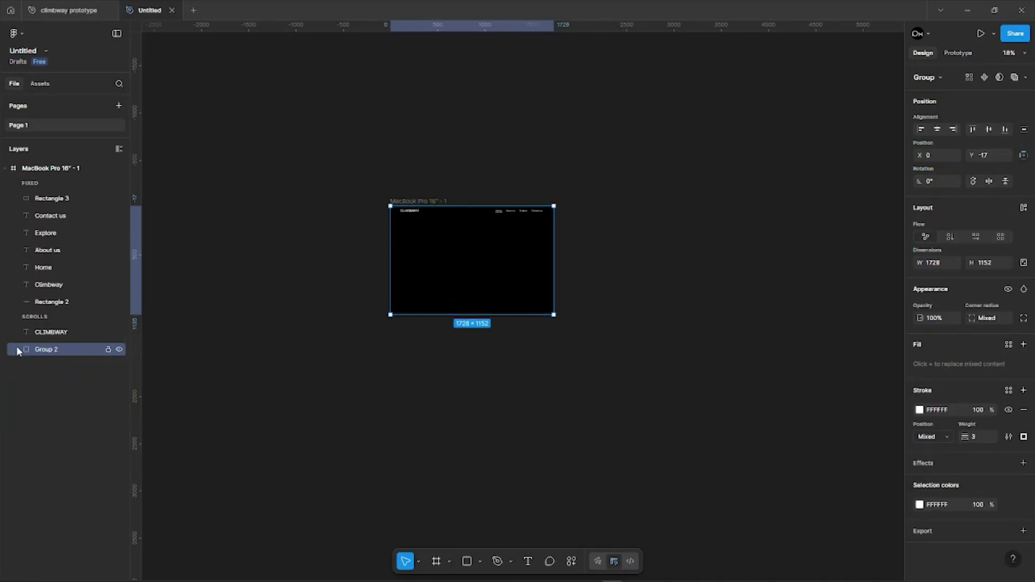
Step: Move the oversized CLIMBWAY text layer beneath Group 2 and use it as a mask for that group
{"action": "left_click", "coordinate": [81, 332], "text": "shift"}
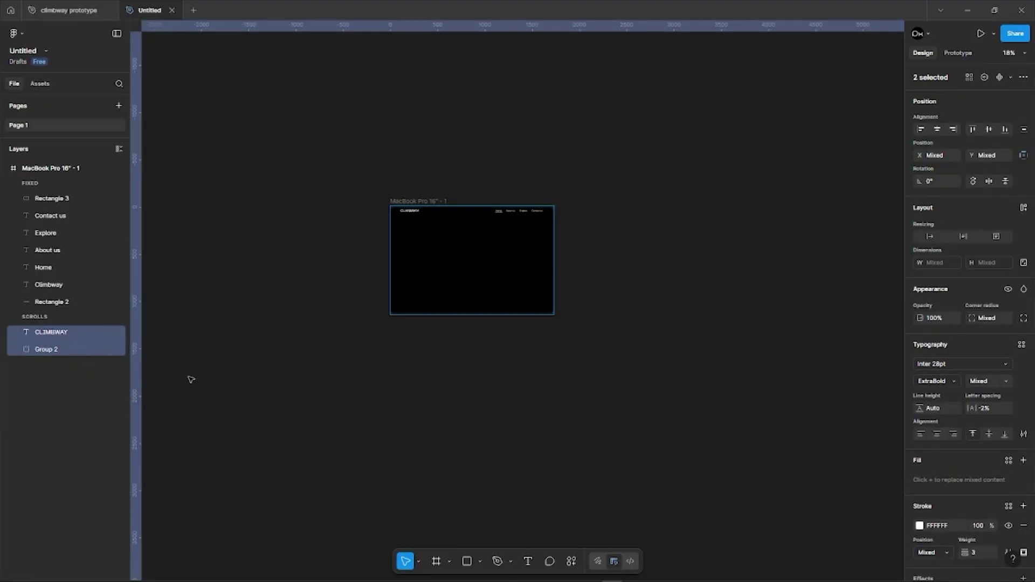
{"action": "left_click", "coordinate": [191, 379]}
{"action": "left_click", "coordinate": [63, 334]}
{"action": "left_click_drag", "start_coordinate": [58, 358], "coordinate": [57, 352]}
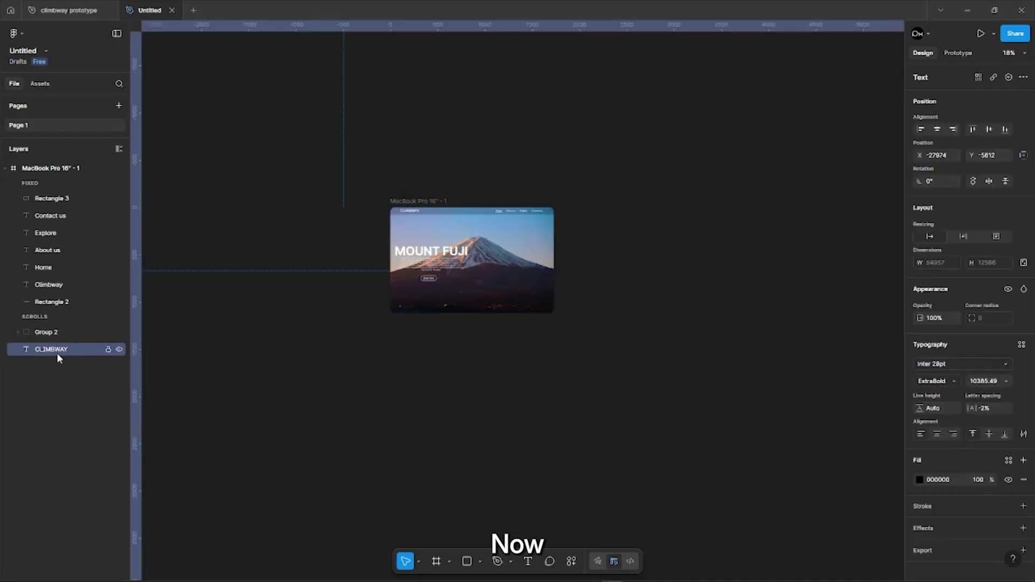
{"action": "left_click", "coordinate": [66, 333], "text": "shift"}
{"action": "right_click", "coordinate": [66, 337]}
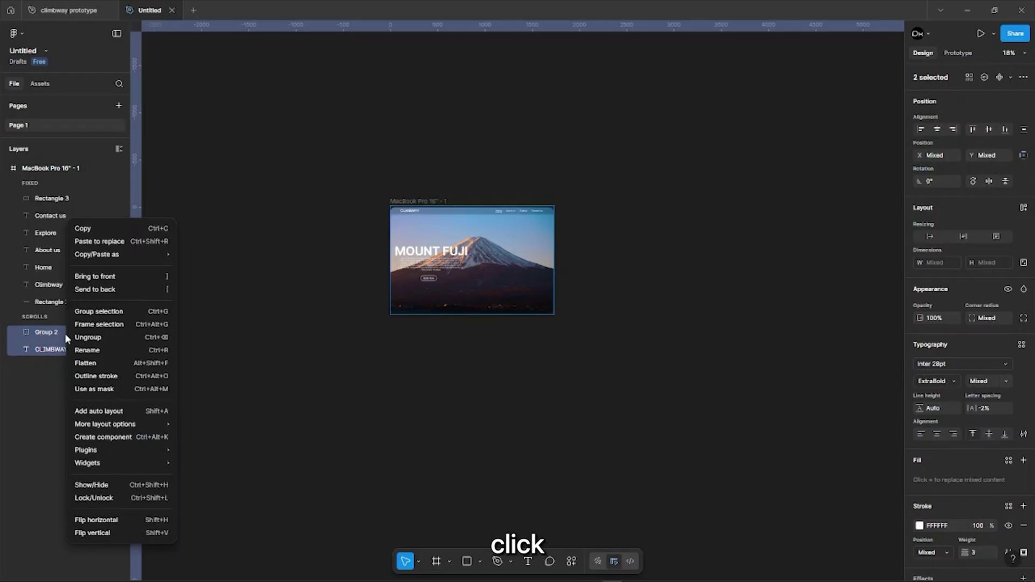
{"action": "left_click", "coordinate": [117, 390]}
Step: Collapse the mask group, lock it and clear the selection
{"action": "left_click", "coordinate": [19, 332]}
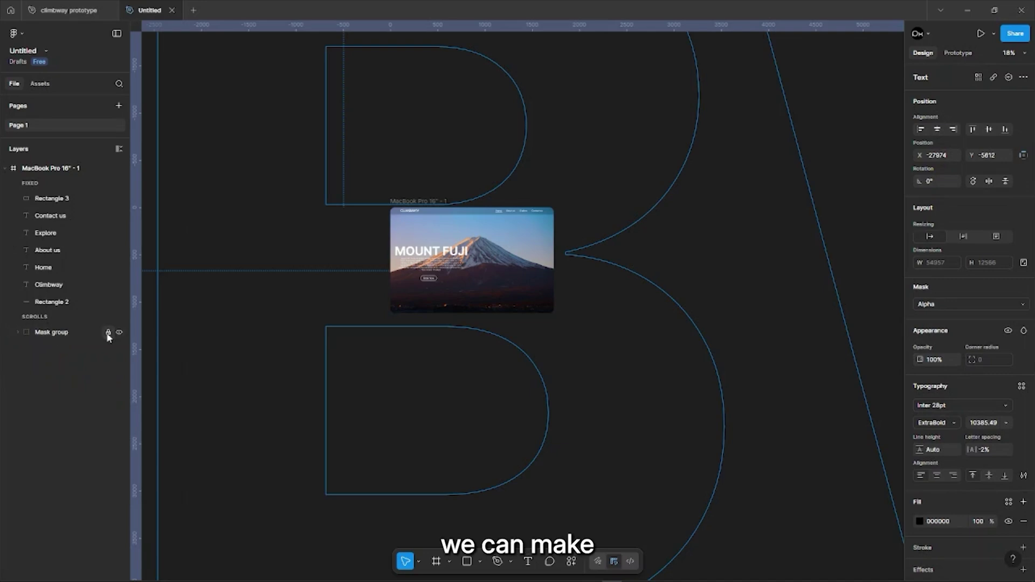
{"action": "scroll", "coordinate": [405, 370], "scroll_direction": "down", "scroll_amount": 6}
{"action": "left_click", "coordinate": [474, 147]}
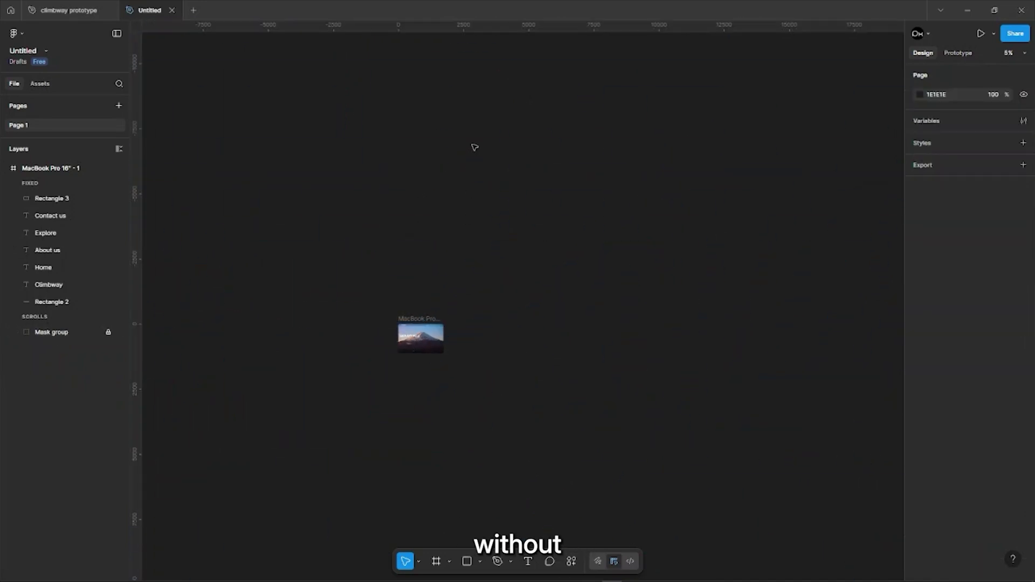
{"action": "scroll", "coordinate": [419, 340], "scroll_direction": "up", "scroll_amount": 10}
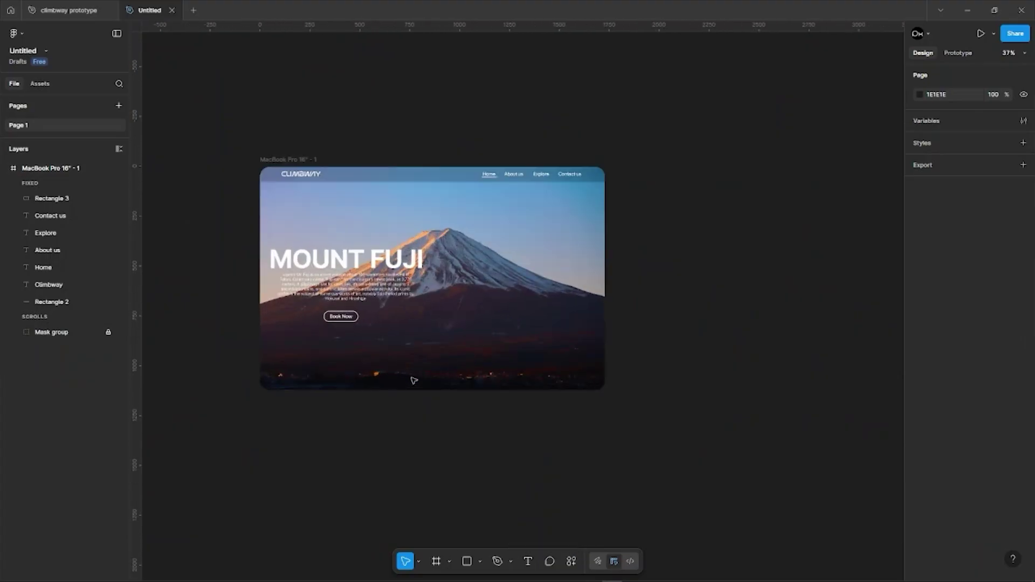
Step: Extend the MacBook Pro 16" frame downward to about 3750 px tall to make room for another section
{"action": "scroll", "coordinate": [413, 381], "scroll_direction": "left", "scroll_amount": 2}
{"action": "left_click", "coordinate": [276, 117]}
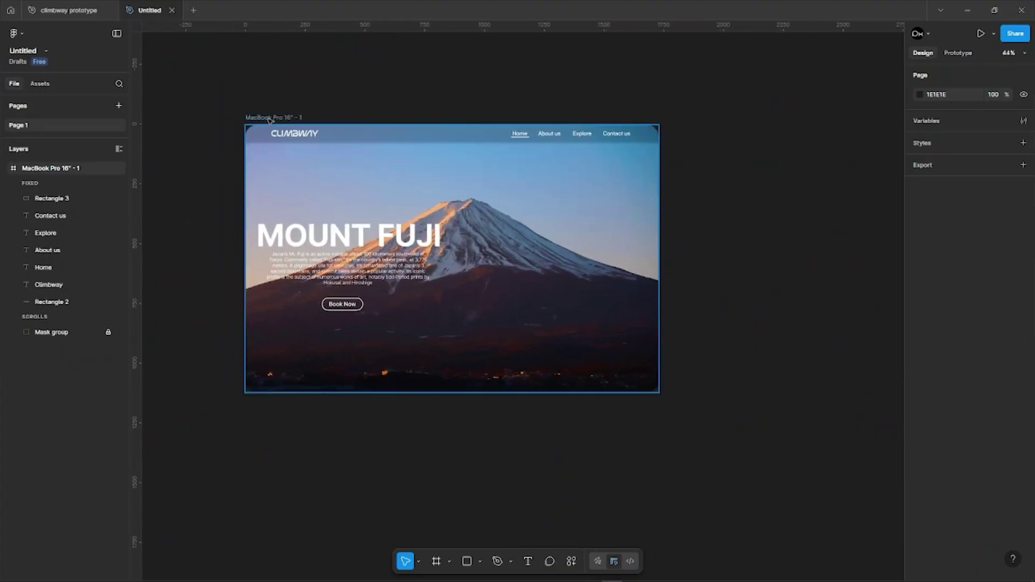
{"action": "left_click_drag", "start_coordinate": [454, 394], "coordinate": [458, 551]}
{"action": "scroll", "coordinate": [453, 425], "scroll_direction": "down", "scroll_amount": 3}
{"action": "left_click_drag", "start_coordinate": [454, 497], "coordinate": [454, 531]}
{"action": "scroll", "coordinate": [457, 509], "scroll_direction": "down", "scroll_amount": 1}
{"action": "scroll", "coordinate": [458, 509], "scroll_direction": "left", "scroll_amount": 2}
{"action": "left_click", "coordinate": [302, 399]}
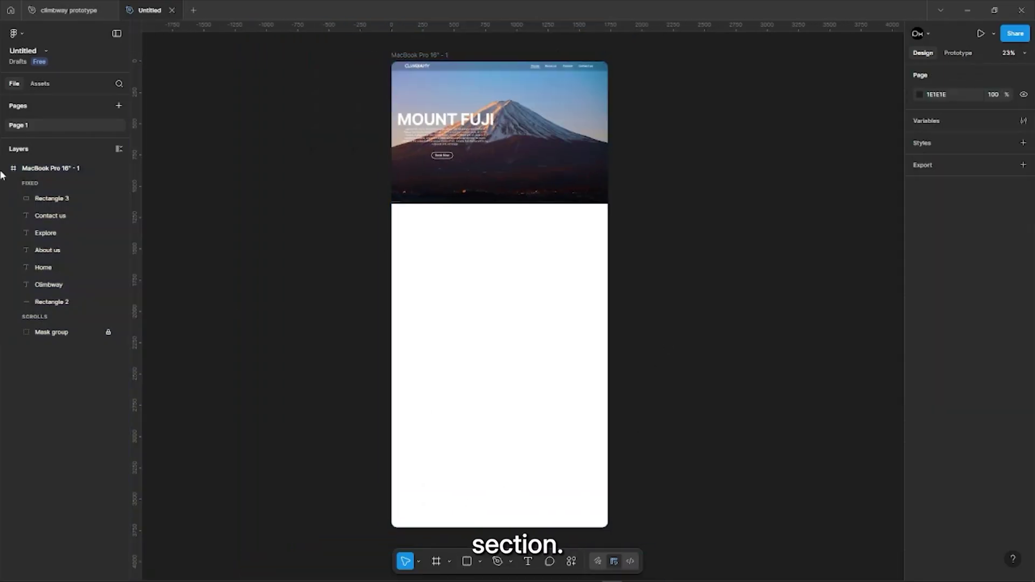
Step: Change the MacBook Pro 16" frame's fill to black
{"action": "left_click", "coordinate": [43, 169]}
{"action": "left_click", "coordinate": [919, 384]}
{"action": "left_click_drag", "start_coordinate": [785, 372], "coordinate": [782, 470]}
{"action": "left_click", "coordinate": [720, 273]}
Step: Paste the hiker image and place it over the black area below the hero at about X 735, Y 1475
{"action": "scroll", "coordinate": [467, 451], "scroll_direction": "up", "scroll_amount": 3}
{"action": "key", "text": "ctrl+v"}
{"action": "left_click_drag", "start_coordinate": [616, 241], "coordinate": [582, 293]}
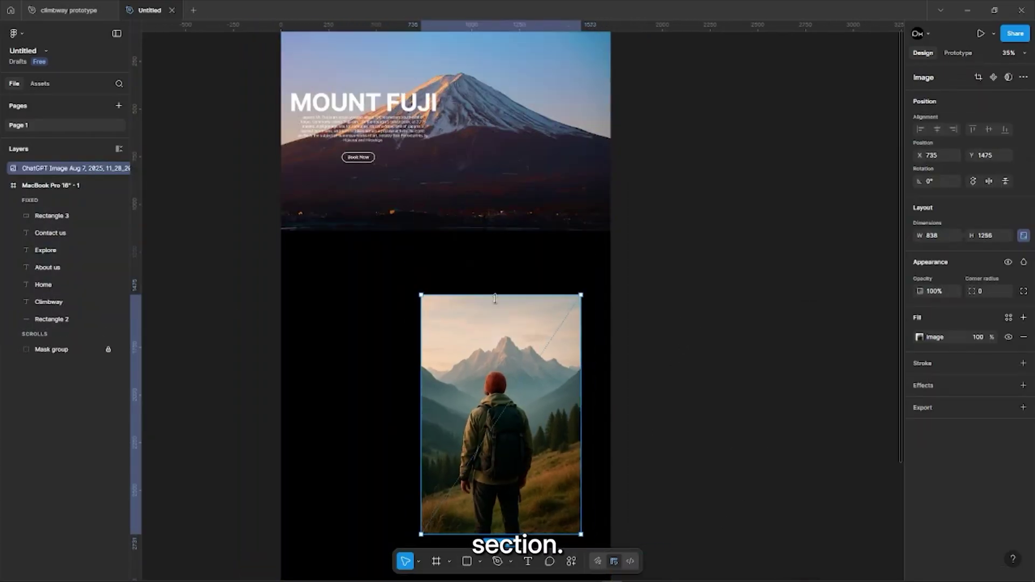
Step: Shrink the hiker image with corners rounded to 53, and nest its layer in the frame just above the mask group
{"action": "scroll", "coordinate": [517, 409], "scroll_direction": "down", "scroll_amount": 1}
{"action": "left_click_drag", "start_coordinate": [421, 519], "coordinate": [497, 403]}
{"action": "left_click_drag", "start_coordinate": [542, 337], "coordinate": [556, 340]}
{"action": "left_click_drag", "start_coordinate": [59, 168], "coordinate": [57, 338]}
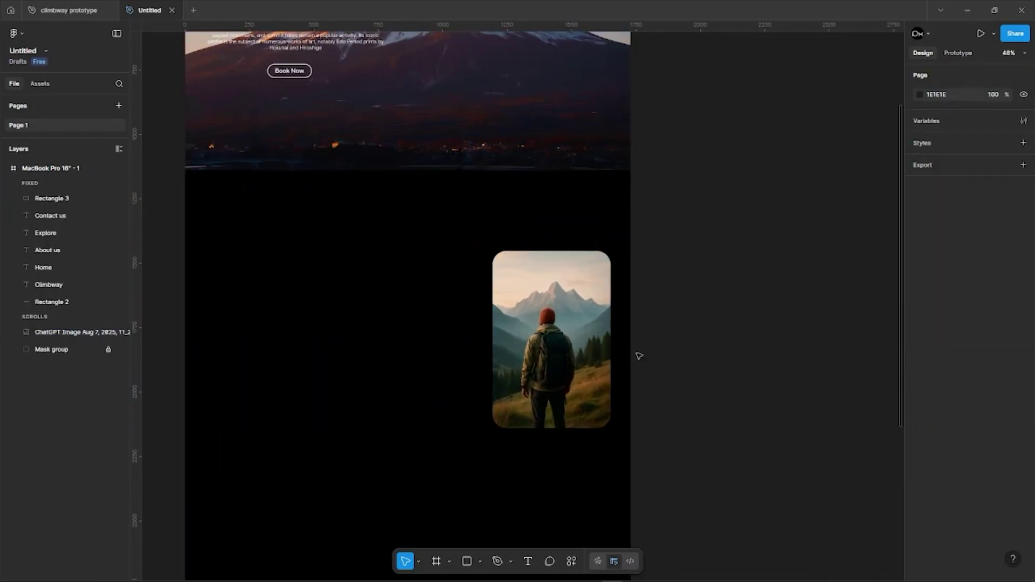
{"action": "left_click", "coordinate": [570, 374]}
Step: Add the pasted Climbway company description at font size 24 beside the hiker image, wrapped to a width of about 974
{"action": "key", "text": "t"}
{"action": "left_click", "coordinate": [292, 283]}
{"action": "left_click", "coordinate": [1006, 382]}
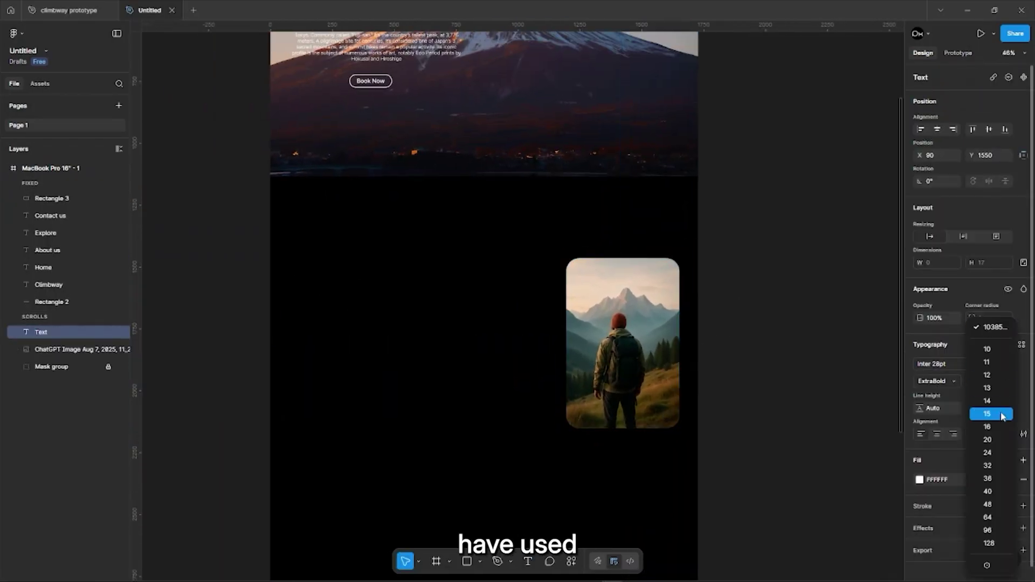
{"action": "left_click", "coordinate": [998, 453]}
{"action": "key", "text": "ctrl+v"}
{"action": "left_click", "coordinate": [377, 347]}
{"action": "scroll", "coordinate": [377, 346], "scroll_direction": "right", "scroll_amount": 6}
{"action": "left_click_drag", "start_coordinate": [824, 294], "coordinate": [225, 270]}
{"action": "scroll", "coordinate": [323, 302], "scroll_direction": "left", "scroll_amount": 7}
{"action": "scroll", "coordinate": [616, 323], "scroll_direction": "up", "scroll_amount": 3}
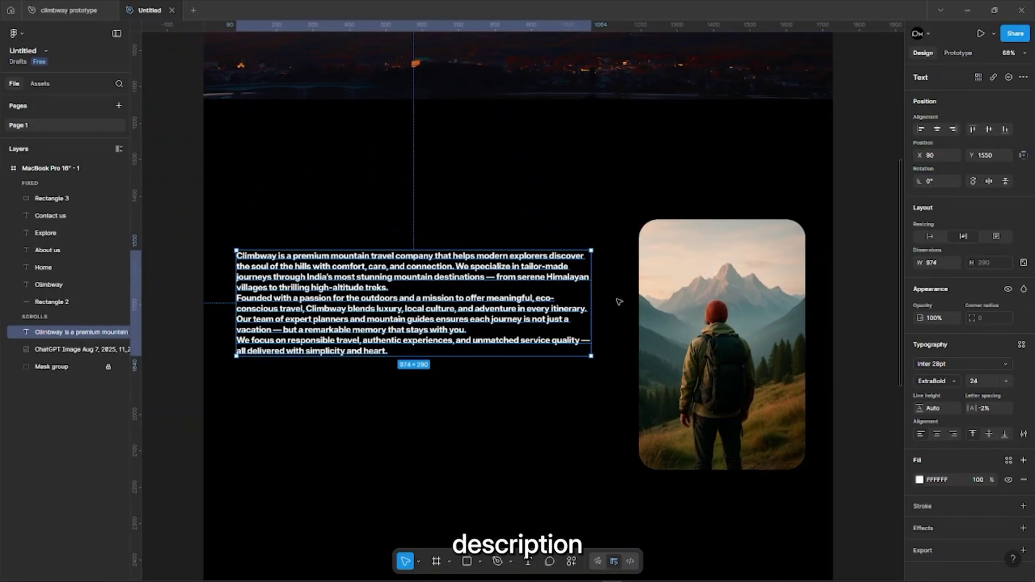
Step: Separate the company description into three paragraphs with blank lines and adjust its text box width
{"action": "left_click_drag", "start_coordinate": [592, 356], "coordinate": [458, 436]}
{"action": "double_click", "coordinate": [266, 311]}
{"action": "left_click", "coordinate": [266, 312]}
{"action": "key", "text": "Return"}
{"action": "left_click", "coordinate": [317, 384]}
{"action": "key", "text": "Return"}
{"action": "left_click", "coordinate": [540, 410]}
{"action": "left_click_drag", "start_coordinate": [479, 348], "coordinate": [535, 346]}
Step: Set the company description's font weight to SemiBold and adjust its text box size and position
{"action": "left_click", "coordinate": [952, 381]}
{"action": "left_click", "coordinate": [943, 355]}
{"action": "left_click_drag", "start_coordinate": [392, 436], "coordinate": [396, 393]}
{"action": "left_click_drag", "start_coordinate": [535, 331], "coordinate": [520, 331]}
{"action": "left_click_drag", "start_coordinate": [390, 346], "coordinate": [383, 358]}
Step: Resize the hiker image to about 395 × 593 and place it at about X 1224, Y 1483
{"action": "scroll", "coordinate": [406, 356], "scroll_direction": "down", "scroll_amount": 4}
{"action": "left_click", "coordinate": [570, 320]}
{"action": "left_click_drag", "start_coordinate": [581, 281], "coordinate": [581, 301]}
{"action": "left_click_drag", "start_coordinate": [585, 394], "coordinate": [586, 379]}
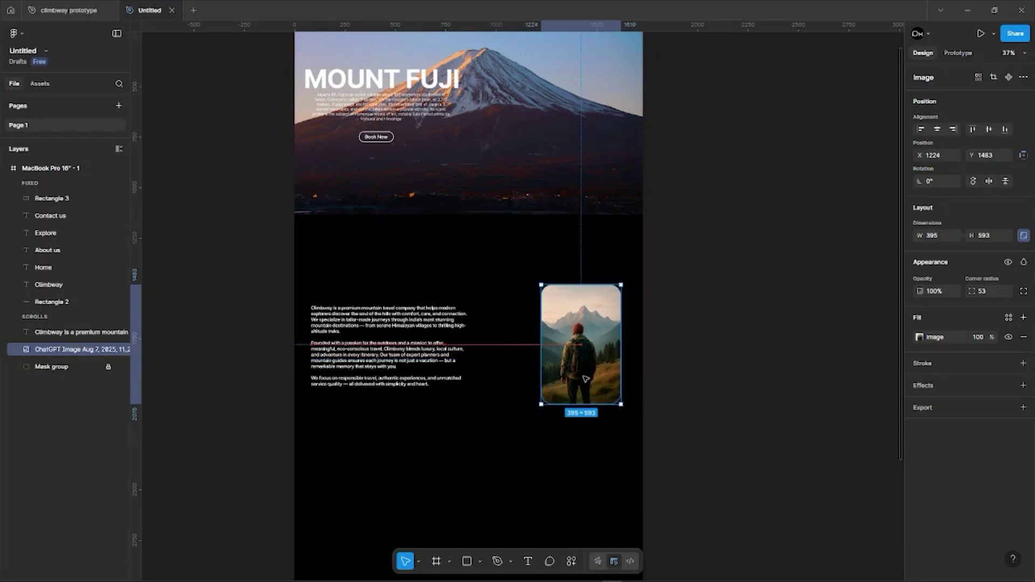
{"action": "left_click", "coordinate": [576, 414]}
Step: Set the company description's font size to 26, widen its text box toward the hiker image and move it up slightly
{"action": "scroll", "coordinate": [576, 413], "scroll_direction": "up", "scroll_amount": 3}
{"action": "scroll", "coordinate": [564, 411], "scroll_direction": "up", "scroll_amount": 1}
{"action": "left_click", "coordinate": [474, 335]}
{"action": "left_click", "coordinate": [986, 382]}
{"action": "type", "text": "26"}
{"action": "left_click_drag", "start_coordinate": [530, 318], "coordinate": [621, 319]}
{"action": "left_click", "coordinate": [779, 346]}
{"action": "scroll", "coordinate": [780, 346], "scroll_direction": "down", "scroll_amount": 2}
{"action": "left_click_drag", "start_coordinate": [485, 326], "coordinate": [485, 308]}
Step: Add the text "12,500+ Travelers Served" below the description, split into two centered lines
{"action": "left_click", "coordinate": [509, 408]}
{"action": "scroll", "coordinate": [510, 408], "scroll_direction": "down", "scroll_amount": 1}
{"action": "scroll", "coordinate": [509, 408], "scroll_direction": "up", "scroll_amount": 3}
{"action": "type", "text": "12,500+ Travelers Served"}
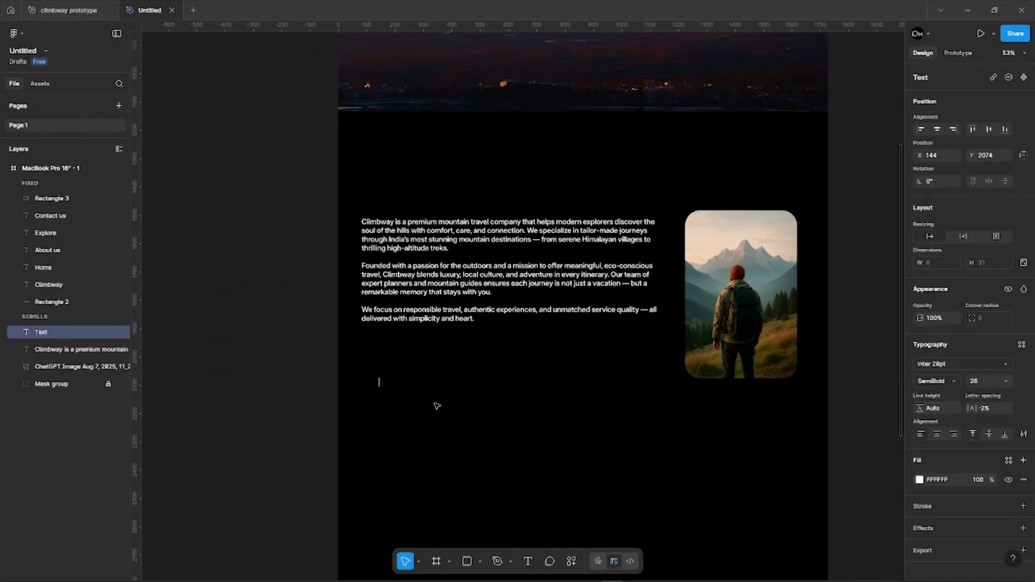
{"action": "scroll", "coordinate": [436, 406], "scroll_direction": "up", "scroll_amount": 2}
{"action": "scroll", "coordinate": [368, 387], "scroll_direction": "up", "scroll_amount": 3}
{"action": "double_click", "coordinate": [377, 385]}
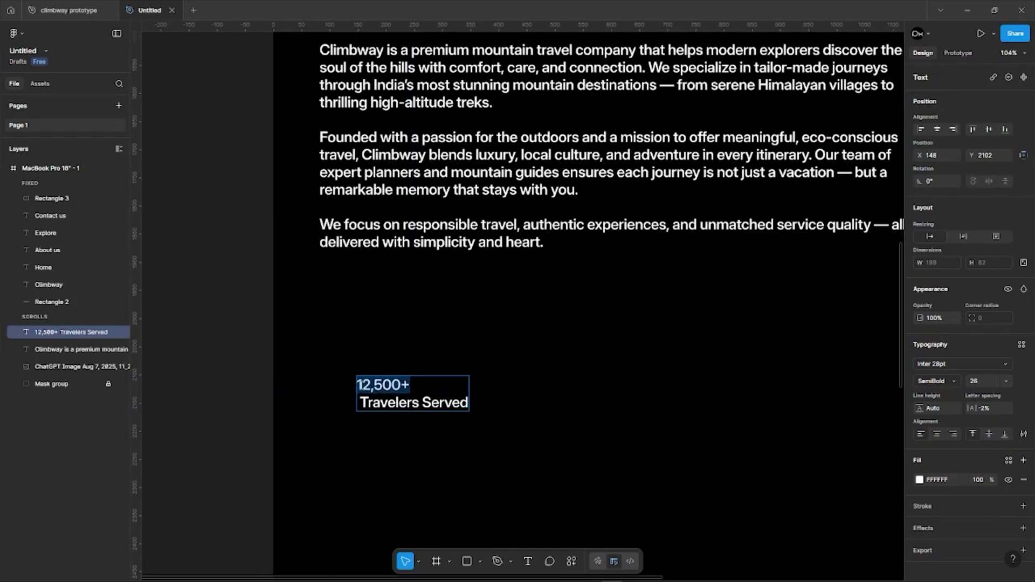
{"action": "left_click", "coordinate": [617, 408]}
{"action": "left_click_drag", "start_coordinate": [421, 396], "coordinate": [422, 406]}
Step: Try a mountain emoji scaled to about 50 × 50 above the 12,500+ Travelers Served text
{"action": "left_click", "coordinate": [474, 427]}
{"action": "key", "text": "ctrl+v"}
{"action": "left_click_drag", "start_coordinate": [517, 300], "coordinate": [412, 365]}
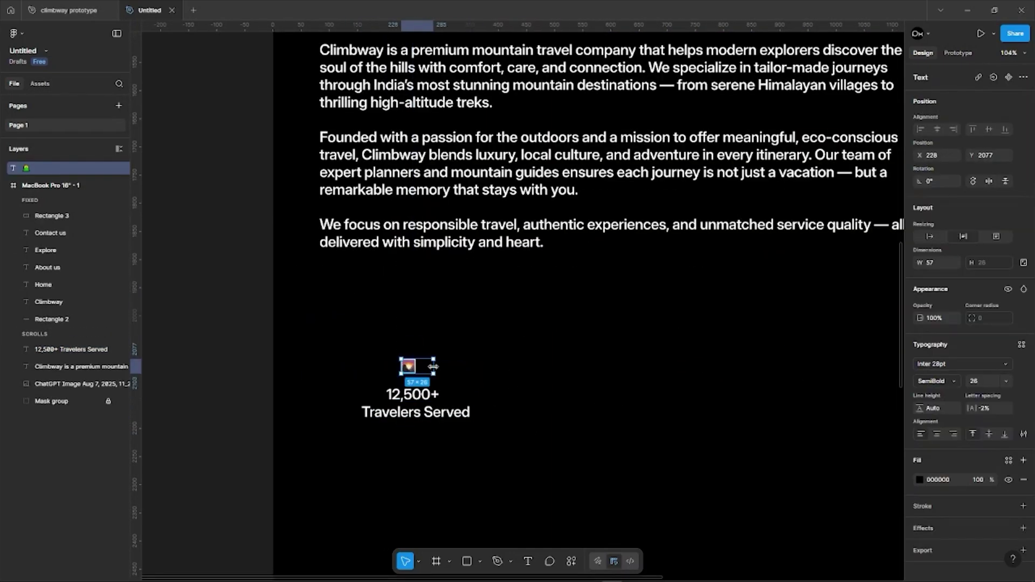
{"action": "key", "text": "Delete"}
{"action": "type", "text": "🌄"}
{"action": "key", "text": "k"}
Step: Open the Iconify plugin and search its icons for "travel" and "traveler"
{"action": "left_click", "coordinate": [571, 561]}
{"action": "left_click", "coordinate": [478, 422]}
{"action": "left_click", "coordinate": [432, 160]}
{"action": "type", "text": "travel"}
{"action": "key", "text": "Return"}
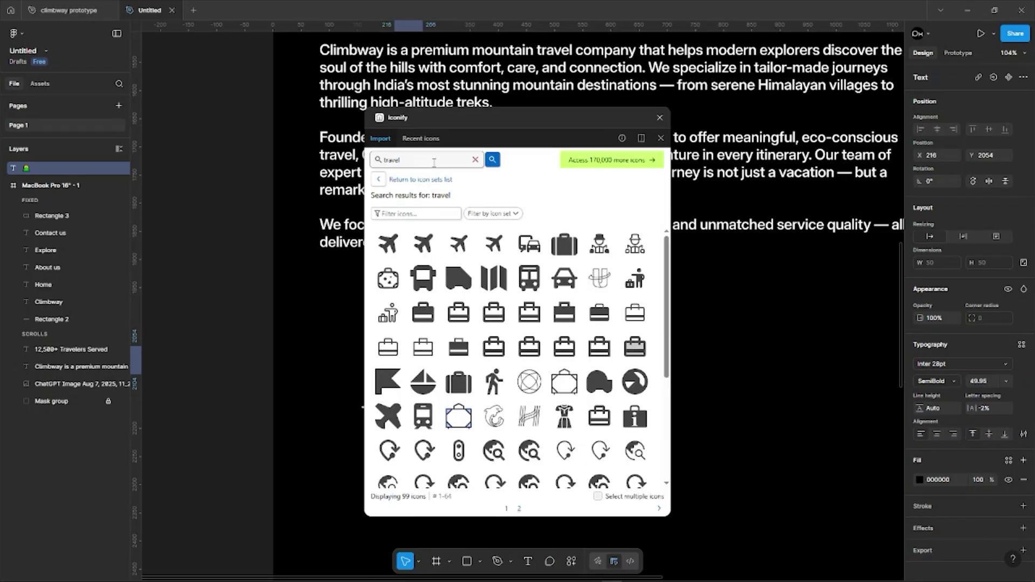
{"action": "type", "text": "er"}
{"action": "key", "text": "Return"}
{"action": "key", "text": "BackSpace"}
{"action": "key", "text": "BackSpace"}
{"action": "key", "text": "Return"}
Step: Search Iconify for "mountain" and import the solid twin-peak mdi:mountain icon
{"action": "left_click", "coordinate": [474, 160]}
{"action": "type", "text": "mountain"}
{"action": "key", "text": "Return"}
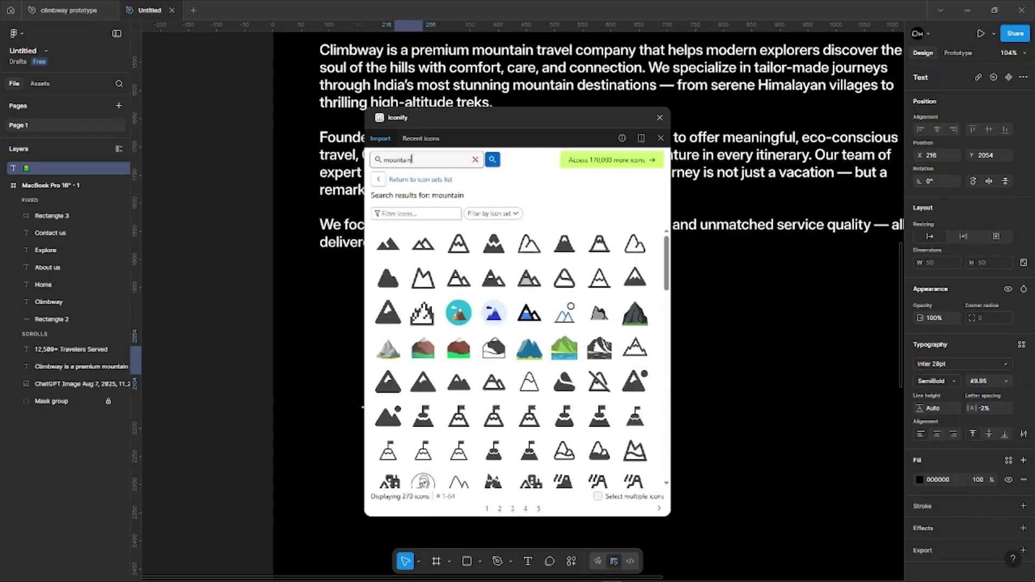
{"action": "left_click", "coordinate": [388, 244]}
{"action": "left_click", "coordinate": [432, 502]}
Step: Nest the mountain icon in the frame's scrolling layers and place it centered above the 12,500+ Travelers Served text
{"action": "left_click_drag", "start_coordinate": [54, 168], "coordinate": [81, 378]}
{"action": "left_click_drag", "start_coordinate": [516, 303], "coordinate": [415, 373]}
{"action": "scroll", "coordinate": [414, 372], "scroll_direction": "down", "scroll_amount": 5}
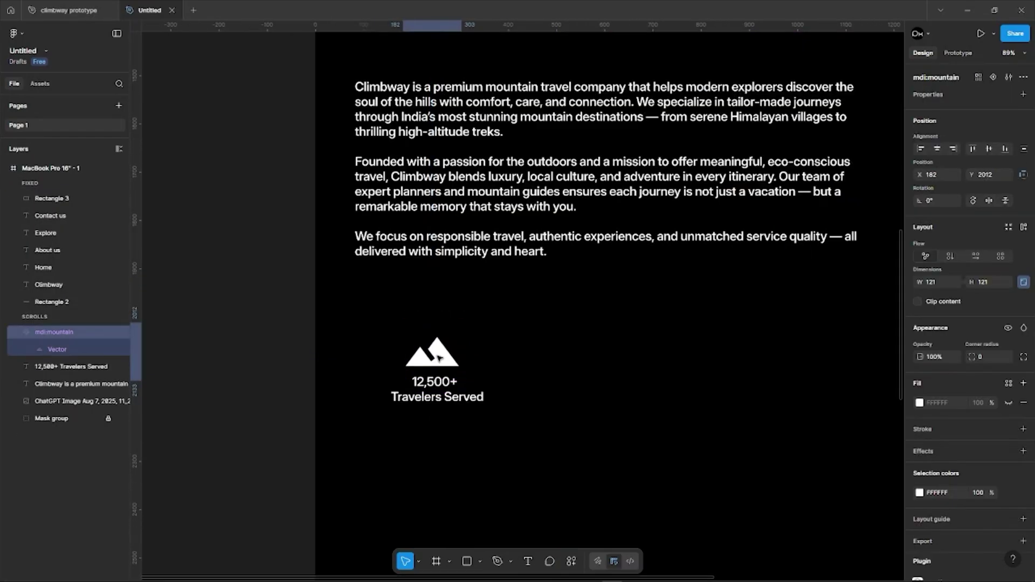
Step: Add the text "1,200+ Guided Treks Completed" beside the 12,500+ stat and set its font size to 26
{"action": "key", "text": "t"}
{"action": "left_click", "coordinate": [458, 393]}
{"action": "type", "text": "1,200+ Guided Treks Completed"}
{"action": "left_click", "coordinate": [214, 391]}
{"action": "left_click", "coordinate": [415, 390]}
{"action": "left_click", "coordinate": [984, 384]}
{"action": "type", "text": "26"}
{"action": "key", "text": "Return"}
Step: Break the "1,200+ Guided Treks Completed" text onto two centered lines and align it beside the 12,500+ stat
{"action": "scroll", "coordinate": [211, 439], "scroll_direction": "up", "scroll_amount": 5}
{"action": "double_click", "coordinate": [433, 338]}
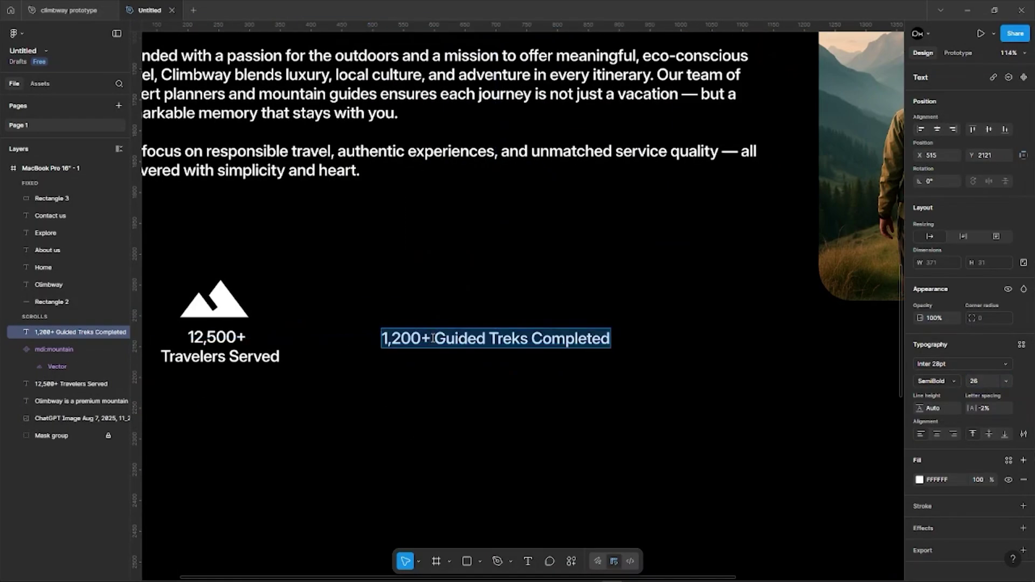
{"action": "key", "text": "Escape"}
{"action": "left_click_drag", "start_coordinate": [475, 341], "coordinate": [465, 339]}
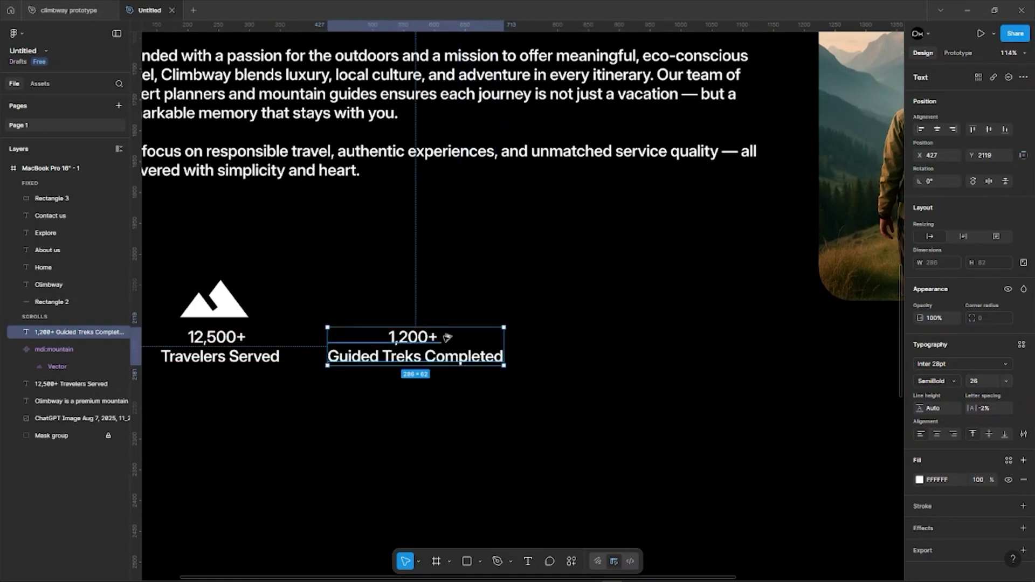
{"action": "left_click", "coordinate": [469, 415]}
Step: Search Iconify for "clock", import the mdi:clock-outline icon and place it about 82 px wide above the 1,200+ stat
{"action": "key", "text": "ctrl+alt+p"}
{"action": "left_click", "coordinate": [435, 160]}
{"action": "type", "text": "clock"}
{"action": "left_click", "coordinate": [423, 243]}
{"action": "left_click", "coordinate": [598, 506]}
{"action": "left_click", "coordinate": [661, 118]}
{"action": "left_click_drag", "start_coordinate": [518, 306], "coordinate": [410, 301]}
{"action": "scroll", "coordinate": [491, 313], "scroll_direction": "down", "scroll_amount": 6}
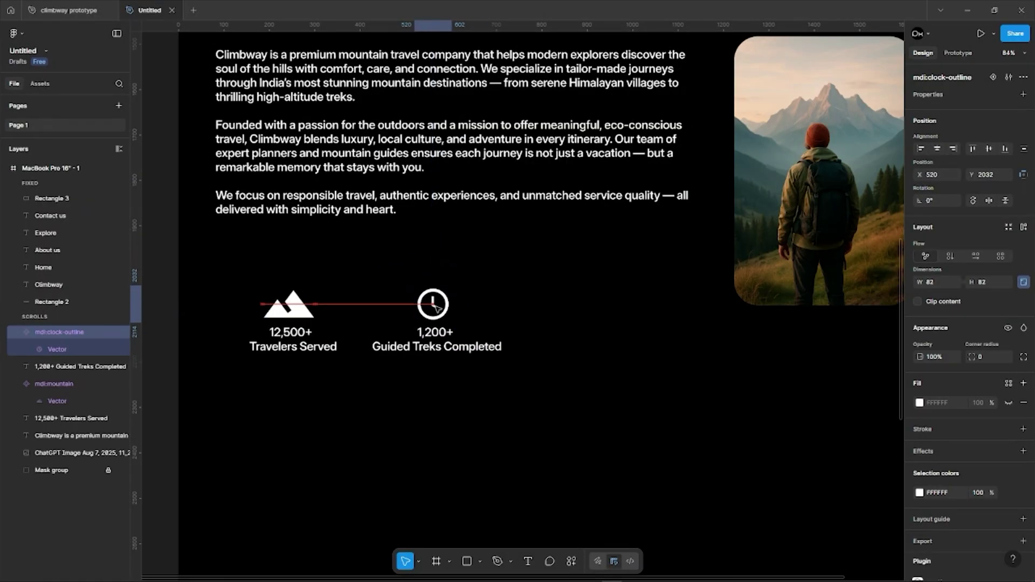
Step: Add the two-line text "4.9/5 Average Traveler Rating" beside the Guided Treks Completed stat
{"action": "left_click", "coordinate": [531, 342]}
{"action": "scroll", "coordinate": [530, 343], "scroll_direction": "up", "scroll_amount": 4}
{"action": "key", "text": "t"}
{"action": "left_click", "coordinate": [536, 334]}
{"action": "type", "text": "4.9/5 Average Traveler Rating"}
{"action": "key", "text": "Escape"}
{"action": "scroll", "coordinate": [616, 379], "scroll_direction": "up", "scroll_amount": 4}
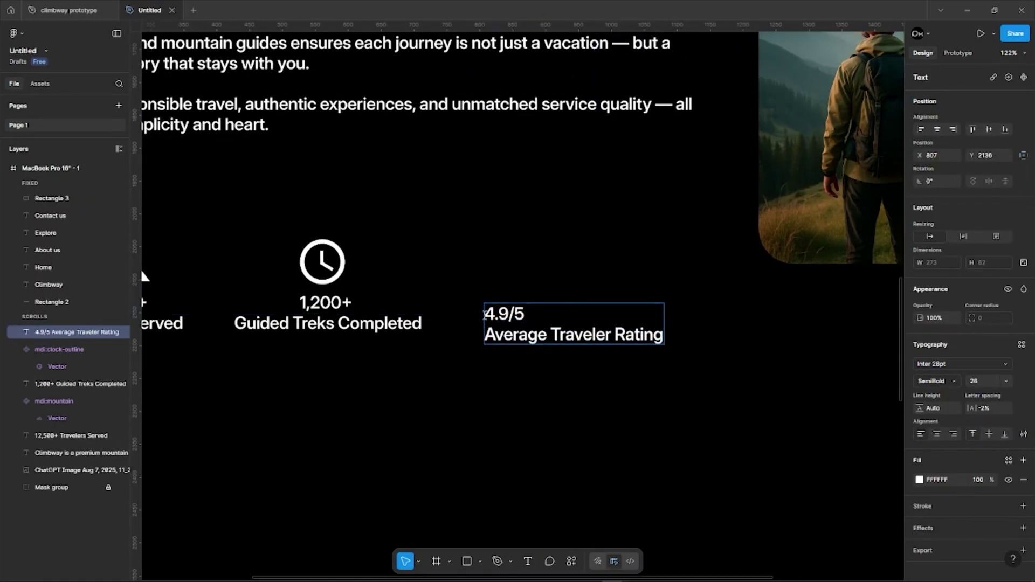
Step: Import the material-symbols:star-outline icon above the 4.9/5 rating and even out the clock stat's spacing in the row
{"action": "key", "text": "ctrl+k"}
{"action": "left_click", "coordinate": [431, 412]}
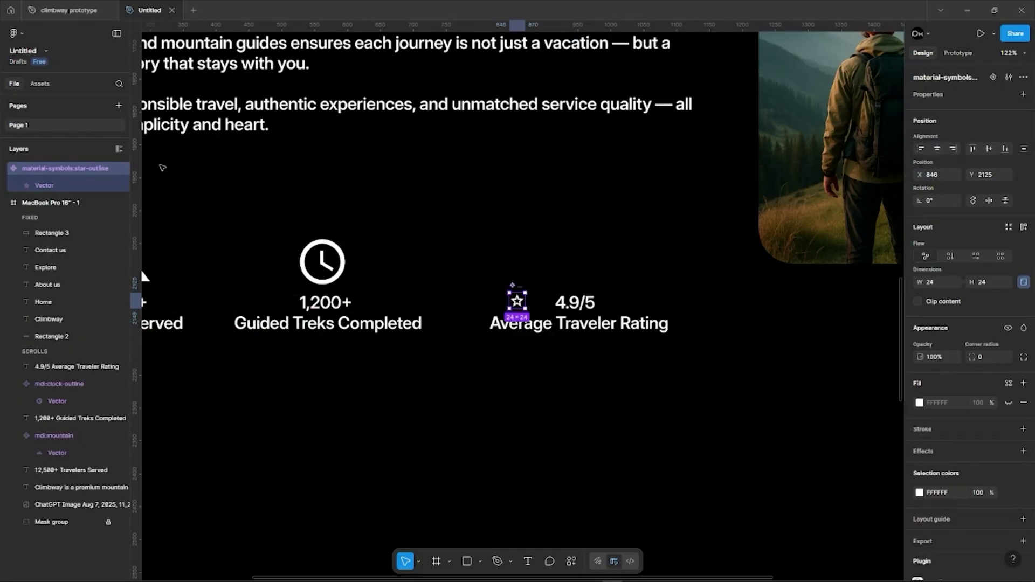
{"action": "left_click_drag", "start_coordinate": [569, 288], "coordinate": [577, 281]}
{"action": "left_click", "coordinate": [569, 393]}
{"action": "scroll", "coordinate": [568, 393], "scroll_direction": "down", "scroll_amount": 5}
{"action": "scroll", "coordinate": [458, 324], "scroll_direction": "up", "scroll_amount": 1}
{"action": "left_click", "coordinate": [454, 253]}
{"action": "left_click", "coordinate": [465, 283], "text": "shift"}
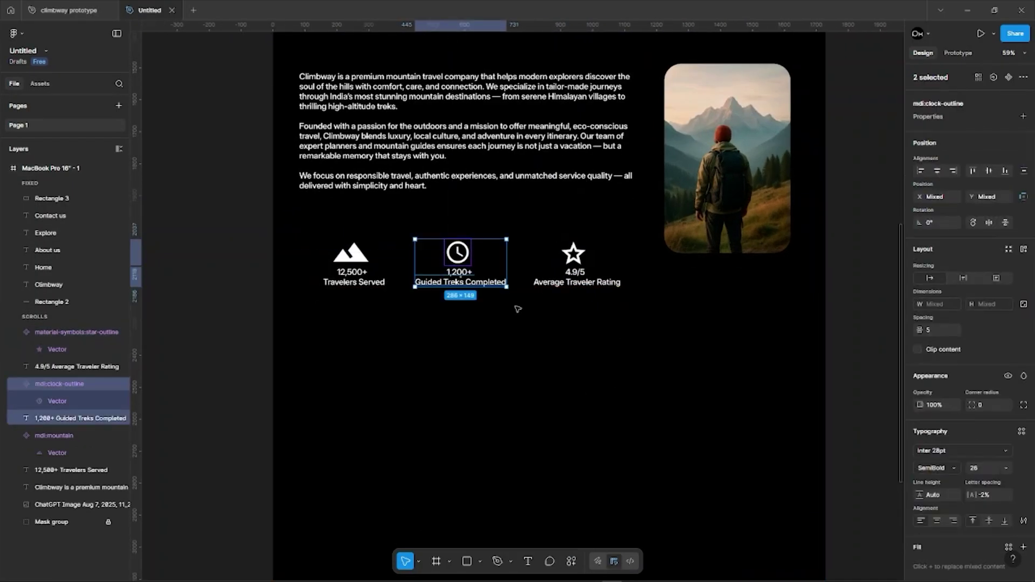
Step: Add the heading "About Us" above the company description and set its font size to 64
{"action": "scroll", "coordinate": [517, 309], "scroll_direction": "down", "scroll_amount": 3}
{"action": "key", "text": "t"}
{"action": "left_click", "coordinate": [465, 211]}
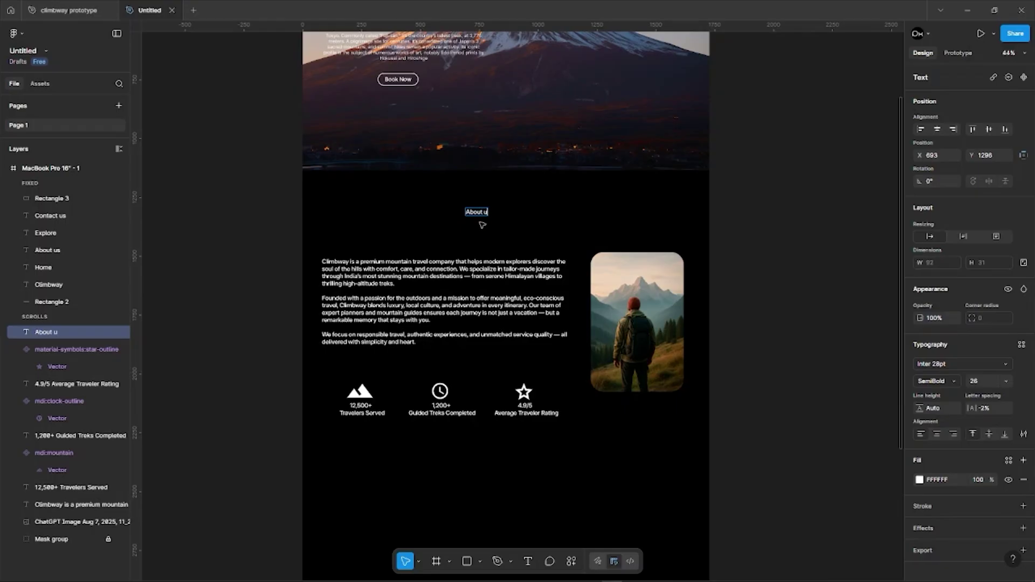
{"action": "scroll", "coordinate": [482, 225], "scroll_direction": "up", "scroll_amount": 1}
{"action": "left_click_drag", "start_coordinate": [505, 203], "coordinate": [527, 194]}
{"action": "left_click", "coordinate": [1005, 381]}
{"action": "left_click", "coordinate": [1003, 479]}
{"action": "scroll", "coordinate": [527, 194], "scroll_direction": "up", "scroll_amount": 3}
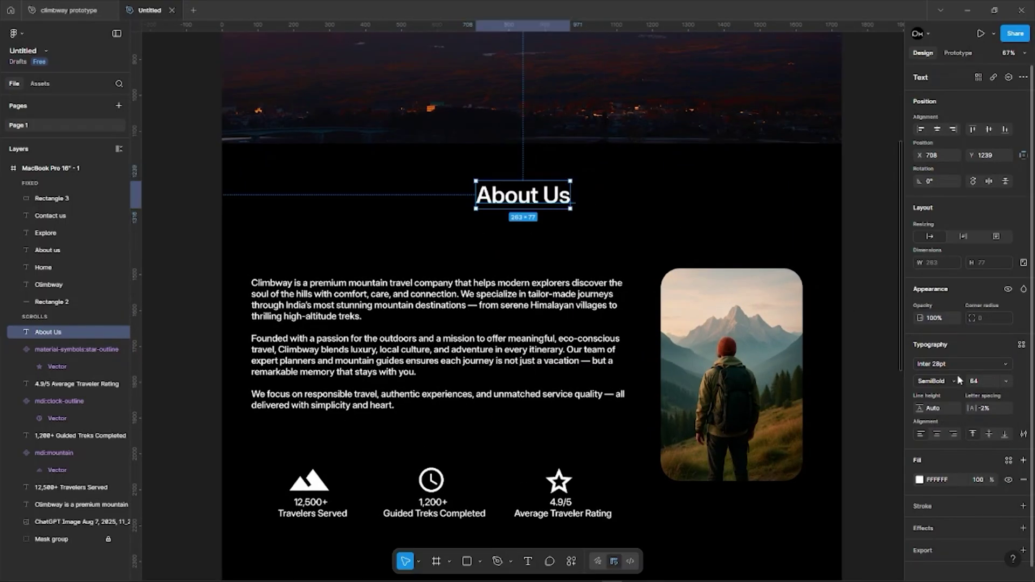
Step: Set the About Us heading's weight to Bold and center it horizontally in the frame
{"action": "left_click", "coordinate": [953, 380]}
{"action": "left_click", "coordinate": [944, 395]}
{"action": "left_click_drag", "start_coordinate": [531, 195], "coordinate": [539, 199]}
Step: Add a "climbway" title in the Moon Walk font at size 36, centered above the company description
{"action": "scroll", "coordinate": [540, 200], "scroll_direction": "down", "scroll_amount": 4}
{"action": "scroll", "coordinate": [540, 200], "scroll_direction": "up", "scroll_amount": 4}
{"action": "scroll", "coordinate": [539, 201], "scroll_direction": "down", "scroll_amount": 2}
{"action": "key", "text": "t"}
{"action": "left_click", "coordinate": [419, 269]}
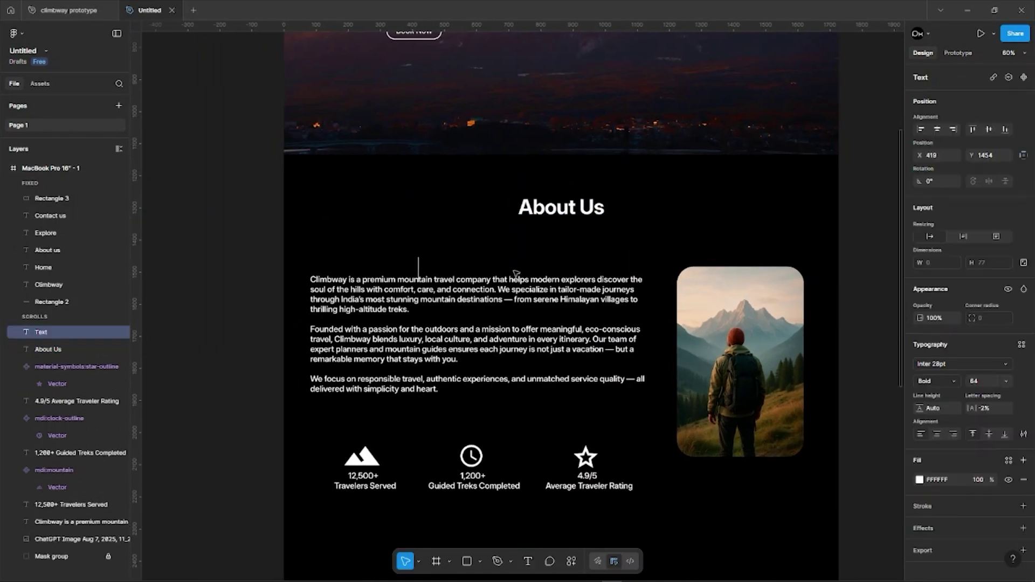
{"action": "left_click", "coordinate": [516, 269]}
{"action": "left_click", "coordinate": [1004, 365]}
{"action": "type", "text": "moon"}
{"action": "left_click", "coordinate": [830, 359]}
{"action": "left_click_drag", "start_coordinate": [475, 266], "coordinate": [467, 251]}
{"action": "left_click", "coordinate": [1006, 381]}
{"action": "left_click", "coordinate": [991, 342]}
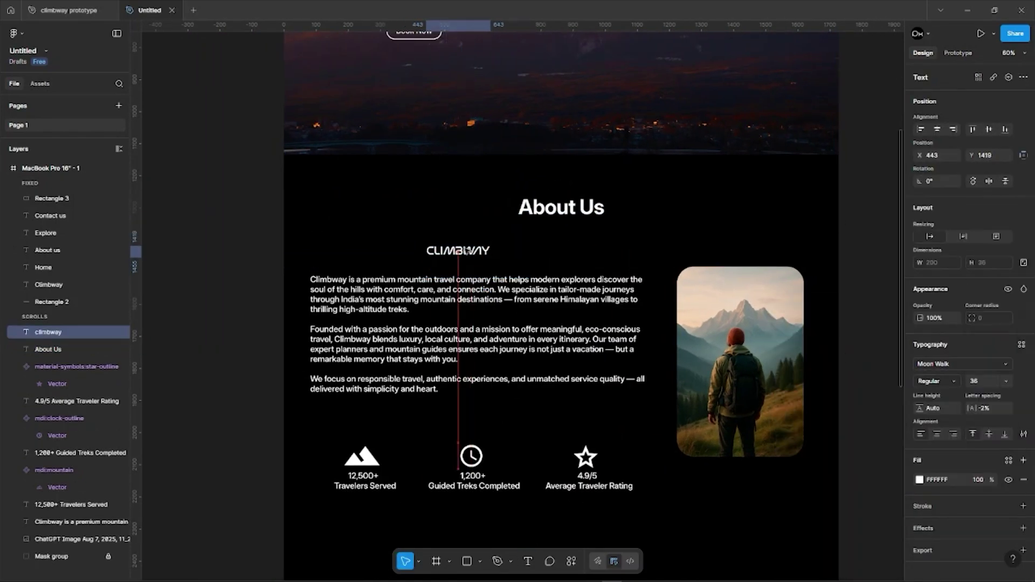
Step: Move the Climbway title, description, stats and hiker photo down together, away from the About Us heading
{"action": "left_click", "coordinate": [207, 267]}
{"action": "scroll", "coordinate": [208, 266], "scroll_direction": "down", "scroll_amount": 5}
{"action": "scroll", "coordinate": [234, 267], "scroll_direction": "up", "scroll_amount": 2}
{"action": "left_click_drag", "start_coordinate": [233, 255], "coordinate": [568, 419]}
{"action": "key", "text": "shift+Down"}
{"action": "key", "text": "shift+Down"}
{"action": "key", "text": "shift+Down"}
{"action": "key", "text": "shift+Down"}
{"action": "key", "text": "shift+Down"}
{"action": "key", "text": "shift+Down"}
{"action": "key", "text": "shift+Down"}
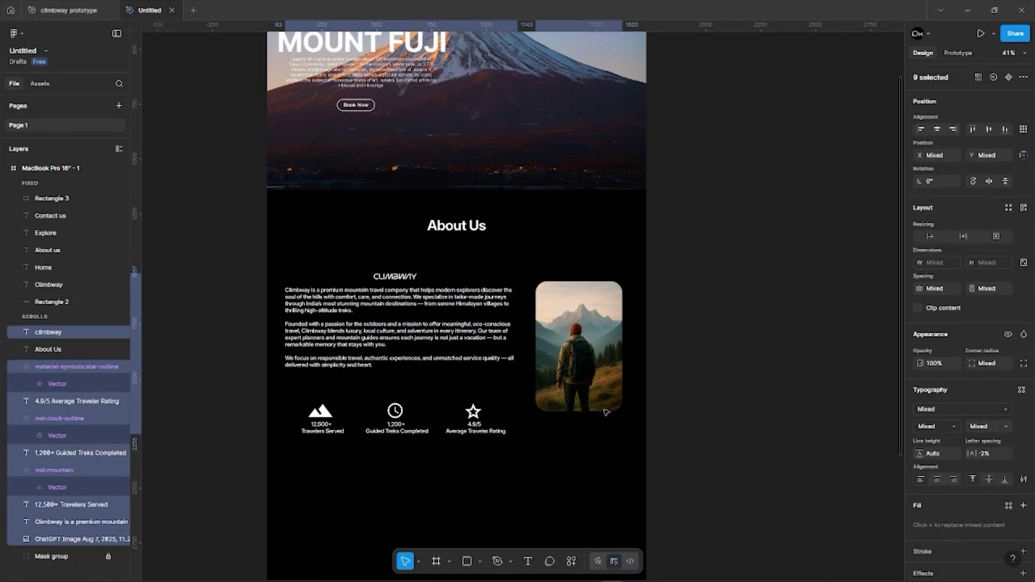
{"action": "left_click", "coordinate": [734, 374]}
Step: Extend the MacBook Pro 16" frame downward to a height of about 5106 px
{"action": "scroll", "coordinate": [734, 374], "scroll_direction": "up", "scroll_amount": 2}
{"action": "scroll", "coordinate": [735, 374], "scroll_direction": "down", "scroll_amount": 2}
{"action": "scroll", "coordinate": [753, 420], "scroll_direction": "down", "scroll_amount": 4}
{"action": "left_click", "coordinate": [513, 480]}
{"action": "left_click_drag", "start_coordinate": [512, 503], "coordinate": [513, 544]}
{"action": "scroll", "coordinate": [513, 515], "scroll_direction": "down", "scroll_amount": 2}
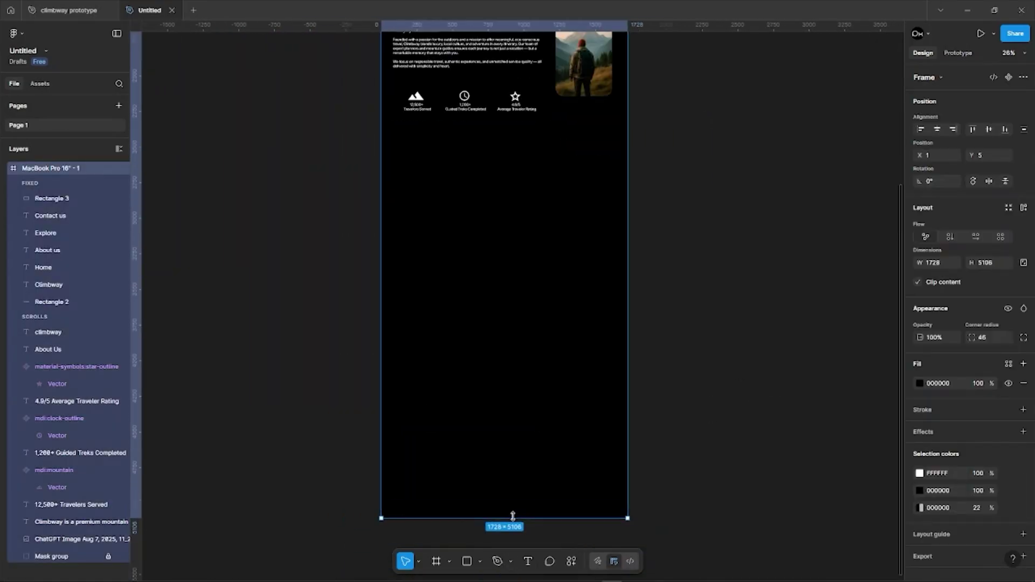
Step: Add the text "Explore More" in the empty area below the stats row
{"action": "scroll", "coordinate": [531, 515], "scroll_direction": "up", "scroll_amount": 6}
{"action": "scroll", "coordinate": [537, 517], "scroll_direction": "up", "scroll_amount": 2}
{"action": "key", "text": "t"}
{"action": "left_click", "coordinate": [445, 318]}
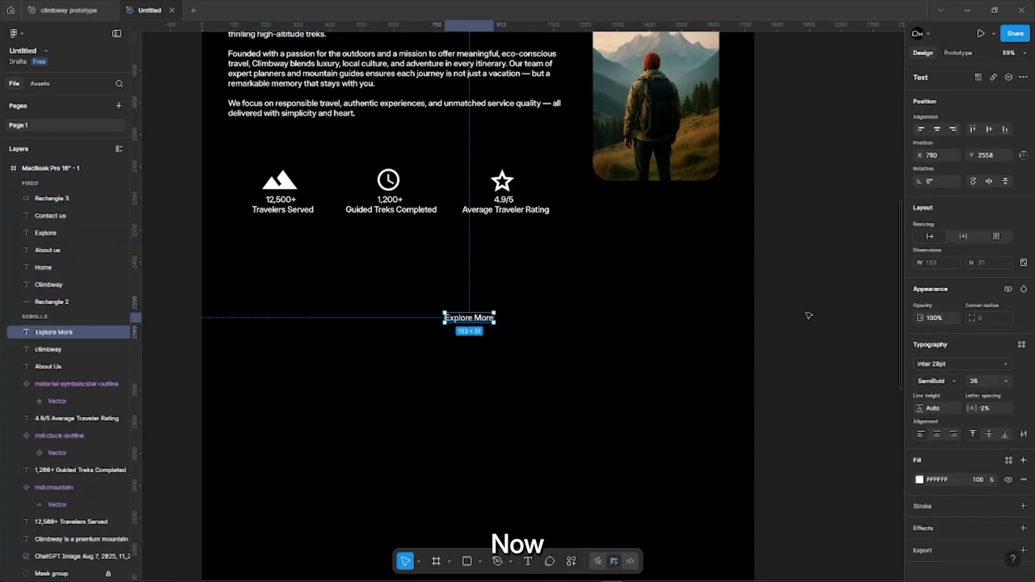
Step: Set the Explore More heading's font size to 64 and center it horizontally in the frame
{"action": "left_click", "coordinate": [1006, 381]}
{"action": "left_click", "coordinate": [998, 505]}
{"action": "scroll", "coordinate": [594, 344], "scroll_direction": "up", "scroll_amount": 4}
{"action": "scroll", "coordinate": [593, 344], "scroll_direction": "down", "scroll_amount": 4}
{"action": "left_click", "coordinate": [1006, 381]}
{"action": "left_click", "coordinate": [999, 394]}
{"action": "left_click_drag", "start_coordinate": [544, 329], "coordinate": [526, 328]}
{"action": "scroll", "coordinate": [526, 327], "scroll_direction": "down", "scroll_amount": 1}
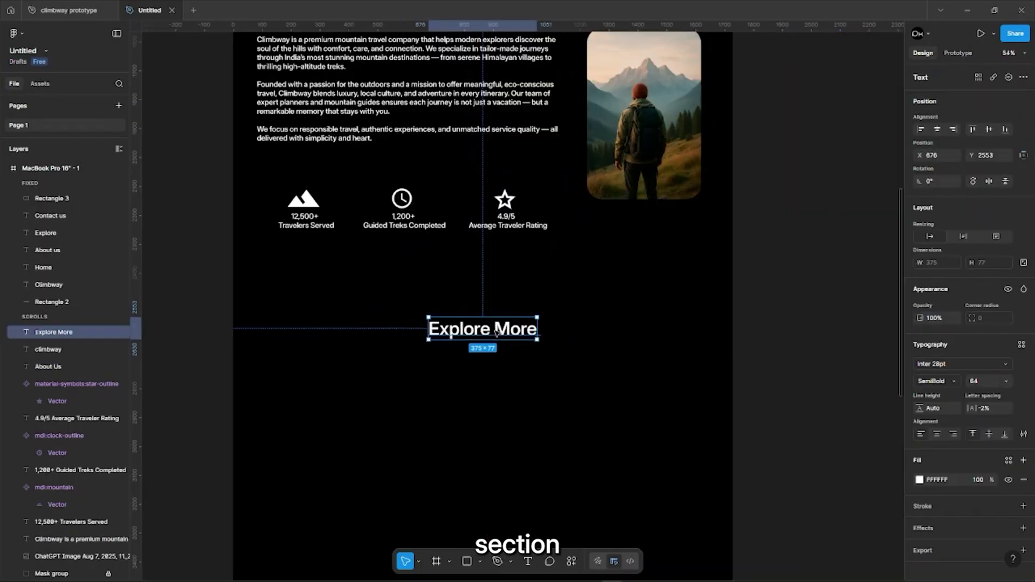
{"action": "scroll", "coordinate": [480, 283], "scroll_direction": "down", "scroll_amount": 1}
{"action": "left_click", "coordinate": [508, 286]}
Step: Draw a large wide rectangle below the Explore More heading and center it horizontally in the frame
{"action": "scroll", "coordinate": [502, 291], "scroll_direction": "down", "scroll_amount": 2}
{"action": "scroll", "coordinate": [476, 312], "scroll_direction": "down", "scroll_amount": 2}
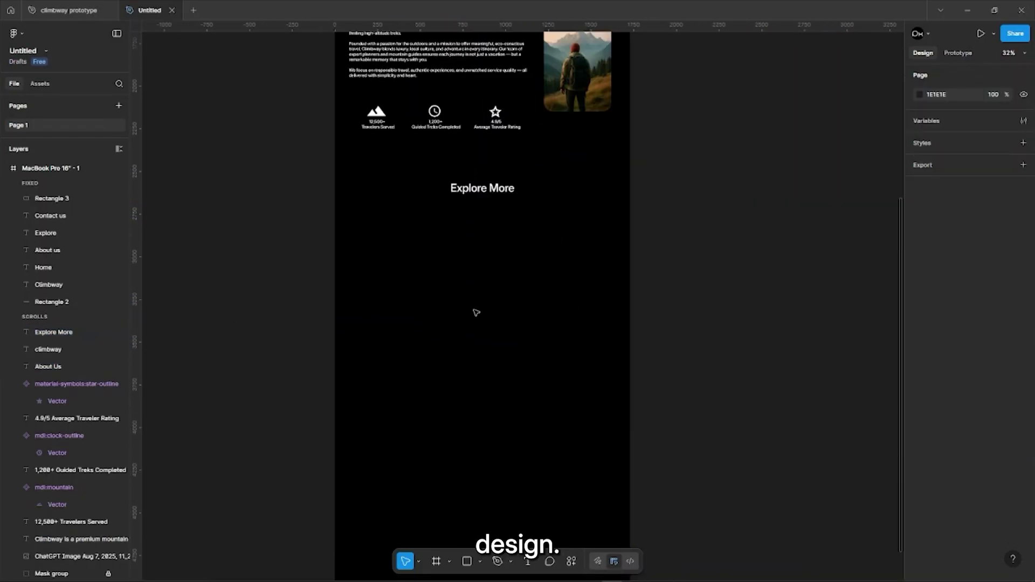
{"action": "key", "text": "r"}
{"action": "mouse_move", "coordinate": [384, 221]}
{"action": "left_mouse_down"}
{"action": "mouse_move", "coordinate": [499, 306]}
{"action": "mouse_move", "coordinate": [605, 351]}
{"action": "left_mouse_up"}
{"action": "scroll", "coordinate": [497, 316], "scroll_direction": "down", "scroll_amount": 2}
{"action": "left_click_drag", "start_coordinate": [502, 316], "coordinate": [487, 319]}
Step: Draw two side-by-side rectangles below the wide one, the left about 538 × 737 px, matching its outer edges
{"action": "scroll", "coordinate": [497, 316], "scroll_direction": "up", "scroll_amount": 3}
{"action": "key", "text": "r"}
{"action": "left_click_drag", "start_coordinate": [412, 299], "coordinate": [498, 410]}
{"action": "scroll", "coordinate": [466, 388], "scroll_direction": "up", "scroll_amount": 2}
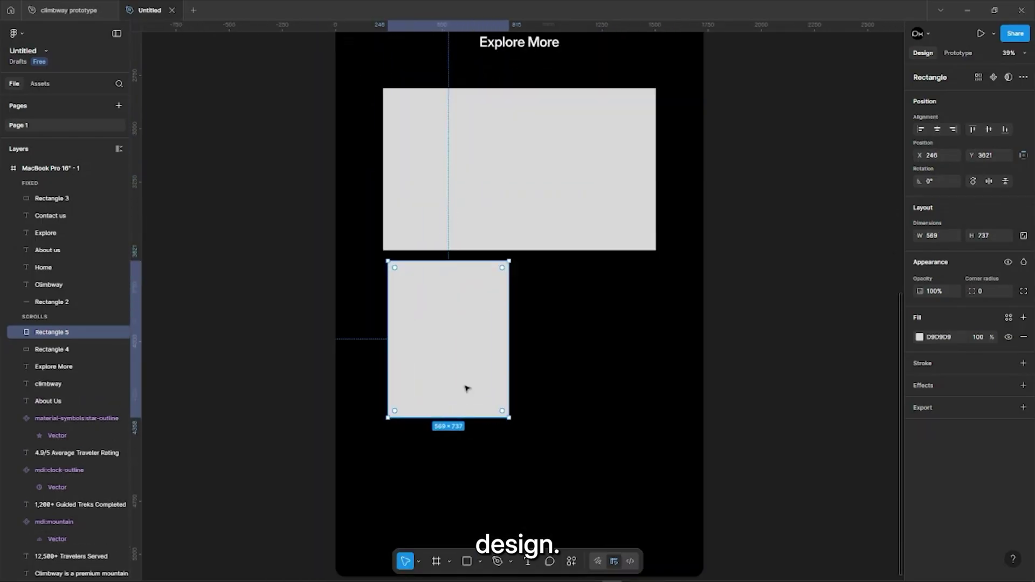
{"action": "left_click_drag", "start_coordinate": [388, 337], "coordinate": [383, 337]}
{"action": "scroll", "coordinate": [377, 337], "scroll_direction": "down", "scroll_amount": 1}
{"action": "key", "text": "r"}
Step: Draw a wide rectangle about 1282 × 416 px below the pair, aligned with the outer edges of the grid
{"action": "key", "text": "r"}
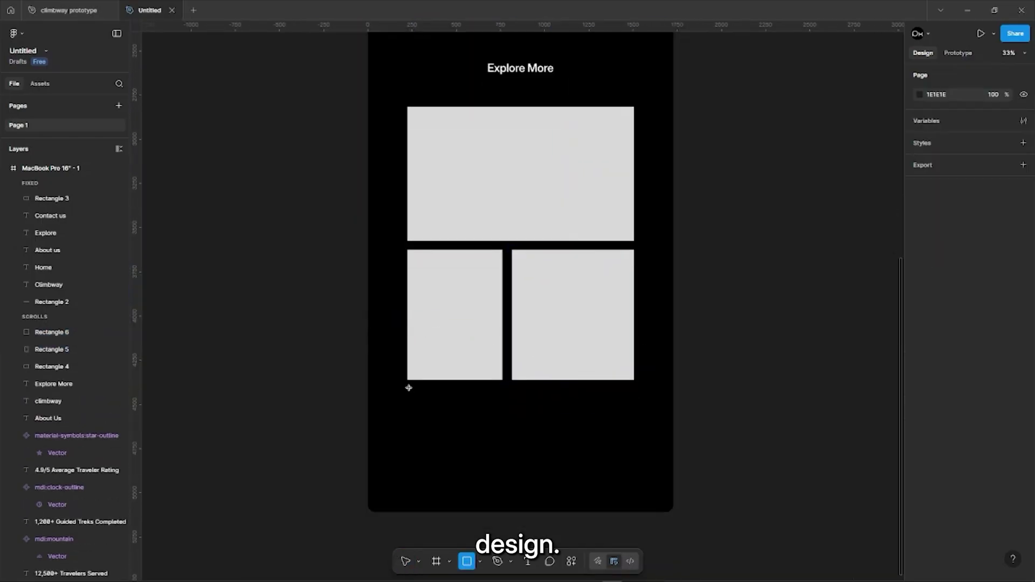
{"action": "scroll", "coordinate": [408, 389], "scroll_direction": "up", "scroll_amount": 1}
{"action": "left_click_drag", "start_coordinate": [390, 376], "coordinate": [620, 454]}
{"action": "left_click_drag", "start_coordinate": [389, 418], "coordinate": [387, 418]}
{"action": "left_click", "coordinate": [720, 432]}
Step: Extend the page frame's bottom edge further down to leave more space below the rectangle grid
{"action": "scroll", "coordinate": [721, 431], "scroll_direction": "down", "scroll_amount": 3}
{"action": "scroll", "coordinate": [712, 434], "scroll_direction": "right", "scroll_amount": 1}
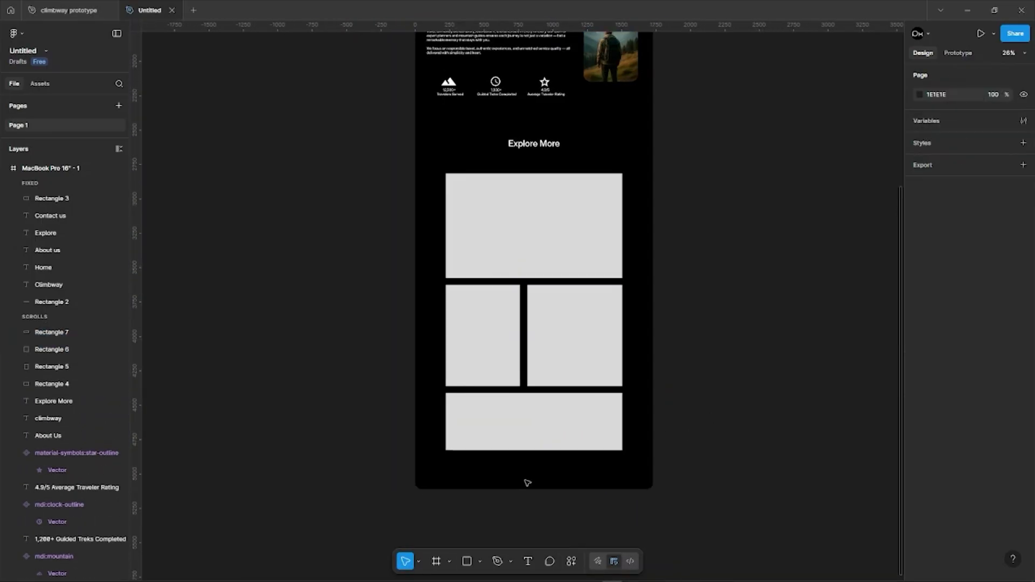
{"action": "left_click", "coordinate": [482, 470]}
{"action": "left_click_drag", "start_coordinate": [537, 488], "coordinate": [544, 533]}
{"action": "scroll", "coordinate": [544, 534], "scroll_direction": "right", "scroll_amount": 1}
{"action": "left_click", "coordinate": [572, 507]}
Step: Fill the large upper rectangle of the Explore More grid with the copied snowy mountain range photo
{"action": "scroll", "coordinate": [574, 504], "scroll_direction": "up", "scroll_amount": 2}
{"action": "scroll", "coordinate": [524, 499], "scroll_direction": "down", "scroll_amount": 1}
{"action": "scroll", "coordinate": [529, 496], "scroll_direction": "up", "scroll_amount": 4}
{"action": "scroll", "coordinate": [615, 469], "scroll_direction": "down", "scroll_amount": 1}
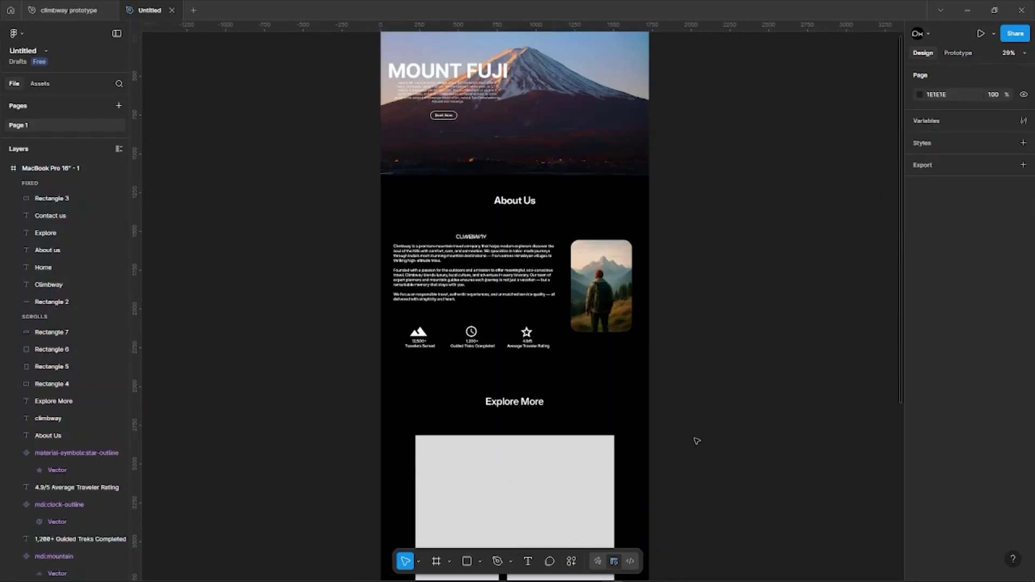
{"action": "scroll", "coordinate": [699, 431], "scroll_direction": "down", "scroll_amount": 5}
{"action": "left_click", "coordinate": [468, 223]}
{"action": "key", "text": "ctrl+v"}
Step: Fill the middle-left rectangle with the rocky snow summit photo and the middle-right one with the dusky volcano photo
{"action": "scroll", "coordinate": [523, 250], "scroll_direction": "up", "scroll_amount": 3}
{"action": "scroll", "coordinate": [485, 291], "scroll_direction": "down", "scroll_amount": 1}
{"action": "left_click", "coordinate": [429, 323]}
{"action": "key", "text": "ctrl+v"}
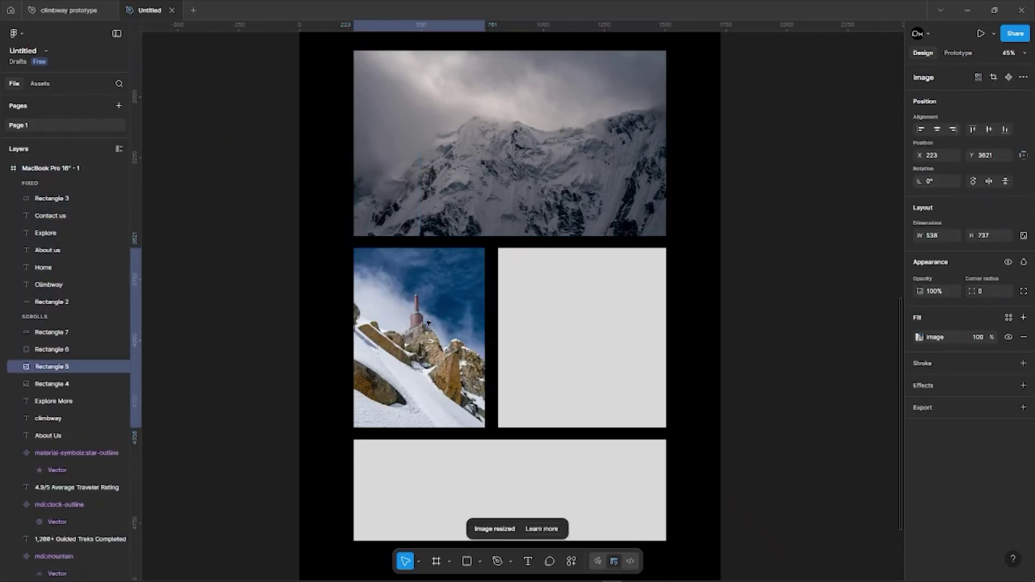
{"action": "key", "text": "ctrl+v"}
Step: Fill the lowest rectangle with the orange-sky volcano photo and reposition the image so the mountain fits the crop
{"action": "left_click", "coordinate": [497, 447]}
{"action": "scroll", "coordinate": [497, 448], "scroll_direction": "down", "scroll_amount": 2}
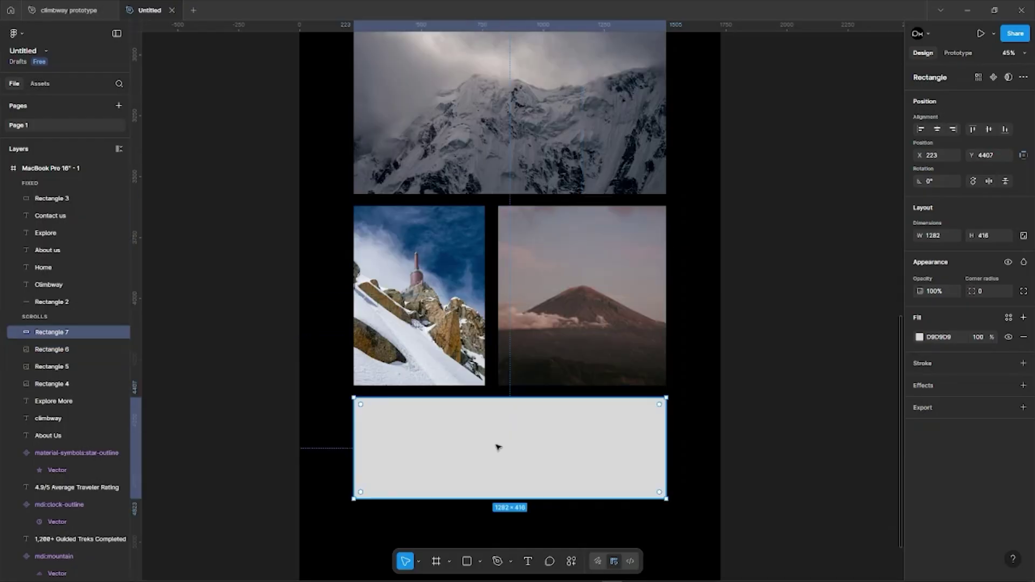
{"action": "key", "text": "ctrl+v"}
{"action": "left_click_drag", "start_coordinate": [536, 427], "coordinate": [536, 441]}
{"action": "double_click", "coordinate": [531, 390]}
{"action": "left_click_drag", "start_coordinate": [531, 388], "coordinate": [531, 416]}
{"action": "scroll", "coordinate": [618, 411], "scroll_direction": "down", "scroll_amount": 1}
{"action": "left_click", "coordinate": [894, 271]}
{"action": "left_click", "coordinate": [754, 371]}
Step: Add the title "Nanga Parbat" over the lower-left area of the large mountain photo and set its font size to 40
{"action": "scroll", "coordinate": [654, 412], "scroll_direction": "down", "scroll_amount": 4}
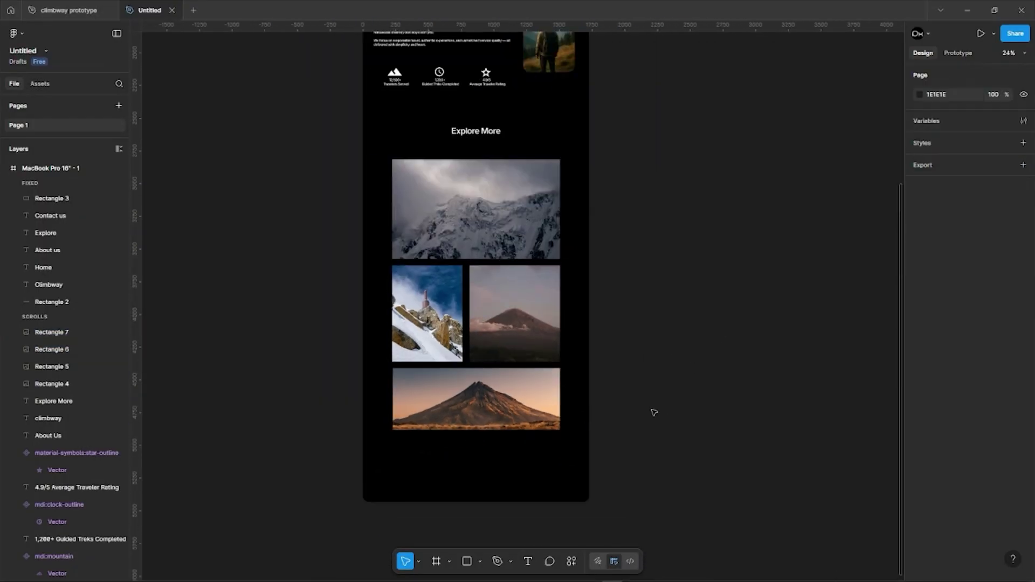
{"action": "scroll", "coordinate": [528, 411], "scroll_direction": "up", "scroll_amount": 8}
{"action": "key", "text": "t"}
{"action": "left_click", "coordinate": [317, 323]}
{"action": "type", "text": "Nanga Parbat"}
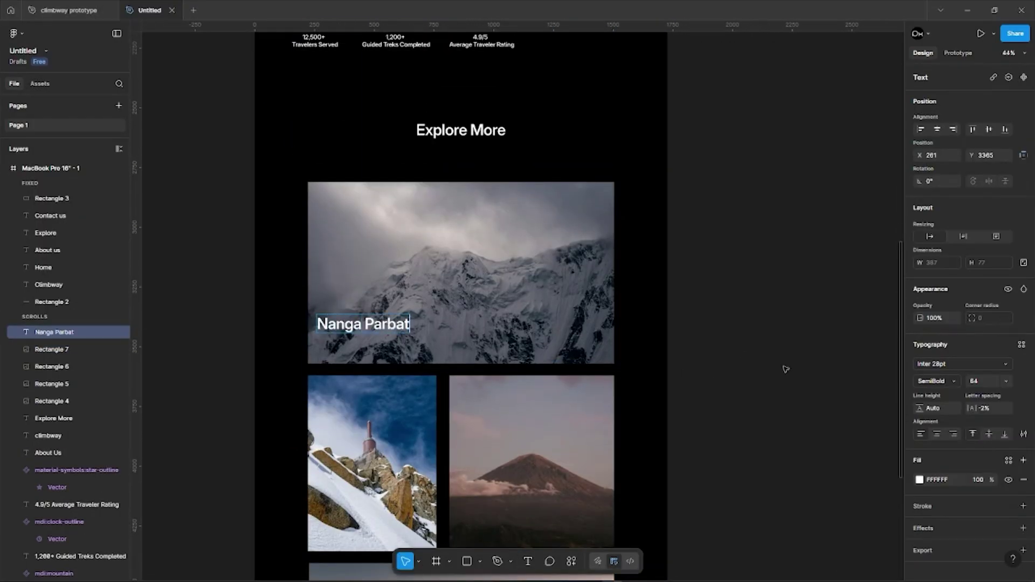
{"action": "left_click", "coordinate": [1006, 381]}
{"action": "left_click", "coordinate": [993, 353]}
Step: Add a 40 px maki:arrow icon directly to the right of the Nanga Parbat title
{"action": "scroll", "coordinate": [351, 352], "scroll_direction": "up", "scroll_amount": 5}
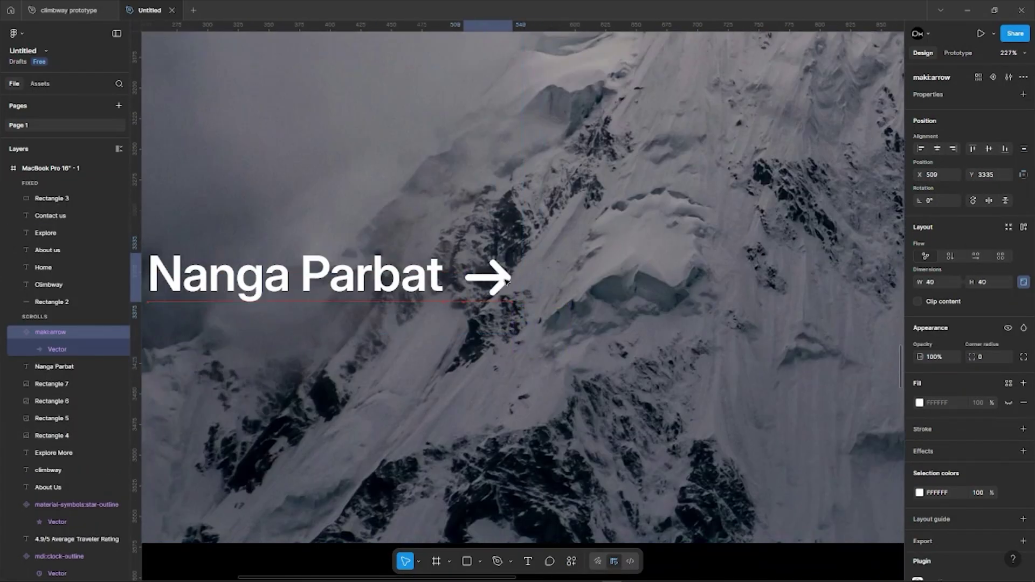
{"action": "left_click_drag", "start_coordinate": [507, 282], "coordinate": [517, 282]}
{"action": "scroll", "coordinate": [449, 276], "scroll_direction": "down", "scroll_amount": 5}
Step: Add the description "Nanga Parbat, known locally as Diamer, is the ninth-highest mountain on Earth…" below the title in Regular at size 24
{"action": "key", "text": "Escape"}
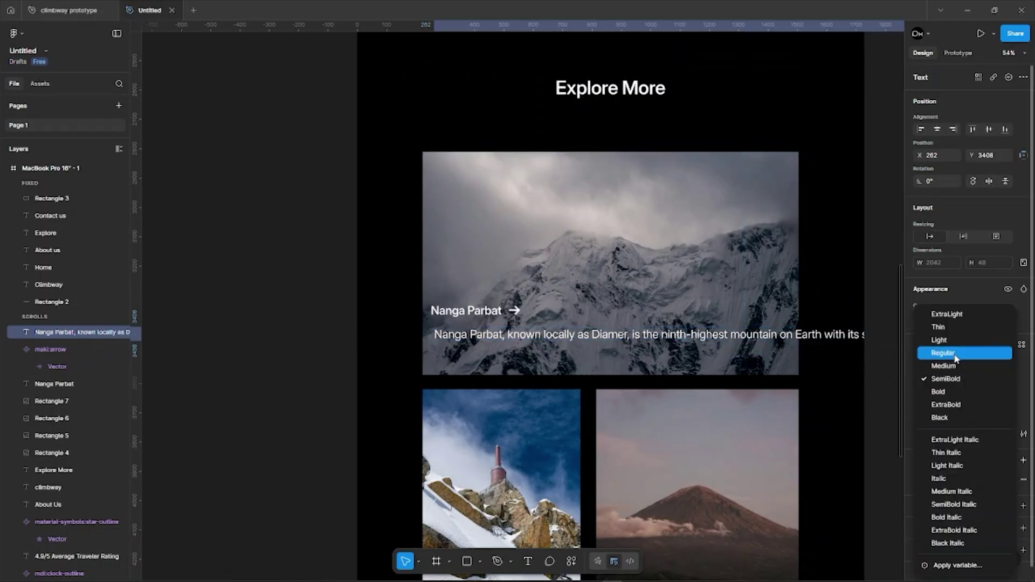
{"action": "left_click", "coordinate": [889, 351]}
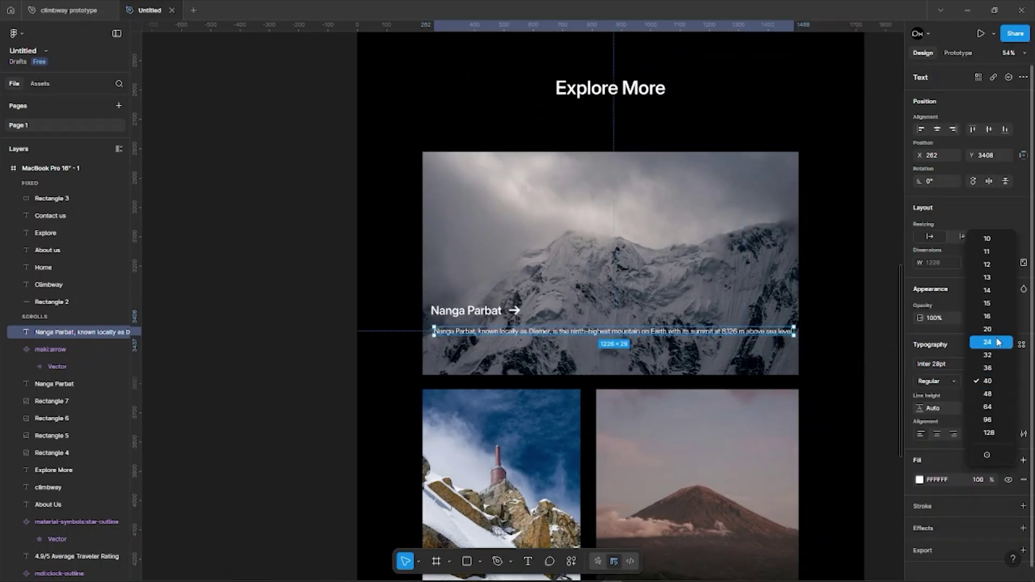
{"action": "scroll", "coordinate": [639, 275], "scroll_direction": "up", "scroll_amount": 3}
Step: Align the Nanga Parbat description under its title and narrow the text box so it wraps into three lines
{"action": "left_click_drag", "start_coordinate": [639, 275], "coordinate": [445, 278]}
{"action": "scroll", "coordinate": [462, 310], "scroll_direction": "up", "scroll_amount": 1}
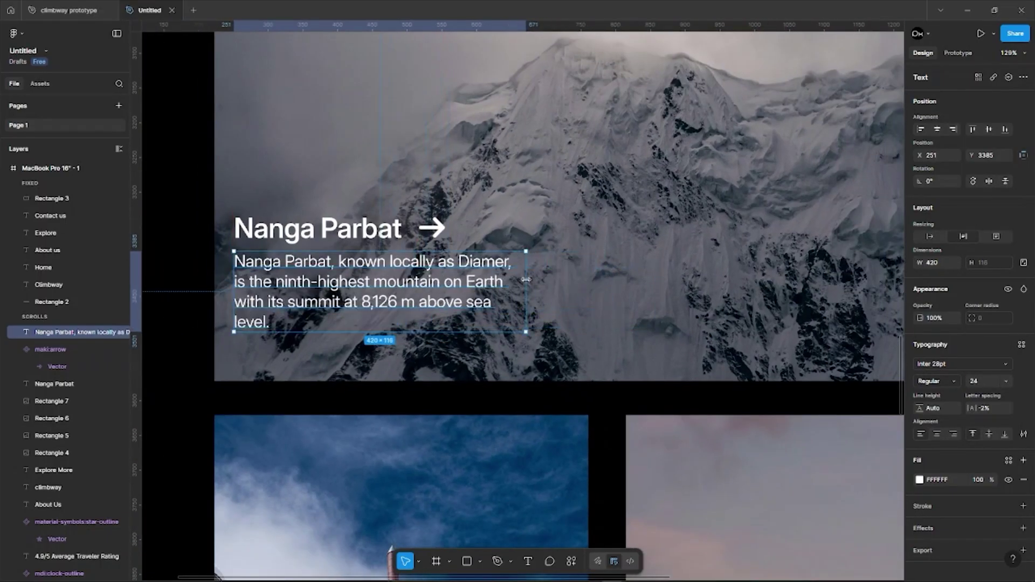
{"action": "left_click_drag", "start_coordinate": [526, 280], "coordinate": [531, 279]}
{"action": "left_click", "coordinate": [593, 322]}
Step: Replace the middle-left grid image with the photo of the jagged, cloud-wrapped peak
{"action": "scroll", "coordinate": [593, 323], "scroll_direction": "down", "scroll_amount": 6}
{"action": "left_click", "coordinate": [742, 344]}
{"action": "scroll", "coordinate": [622, 343], "scroll_direction": "up", "scroll_amount": 3}
{"action": "key", "text": "t"}
{"action": "key", "text": "v"}
{"action": "left_click", "coordinate": [409, 311]}
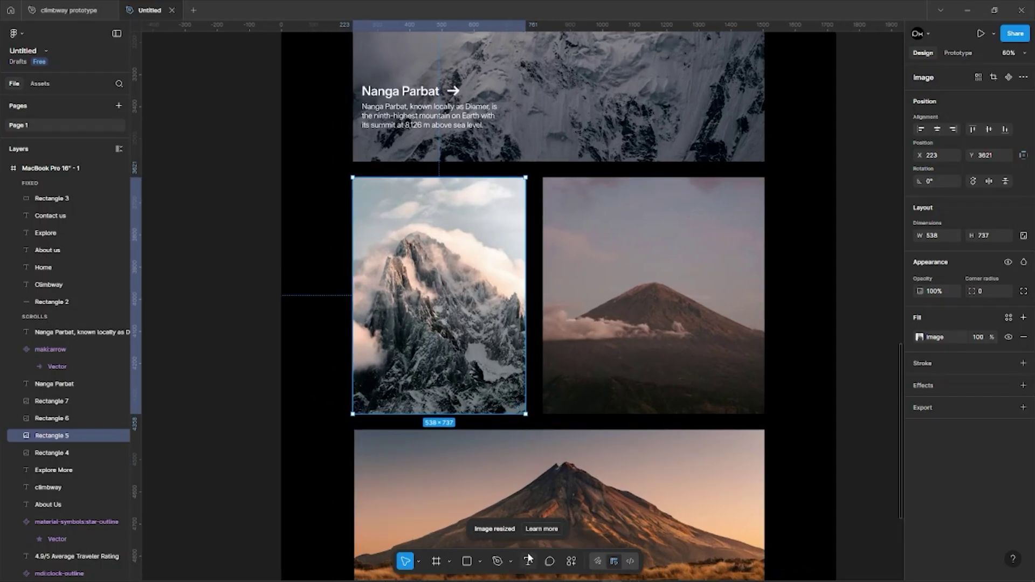
Step: Add the white title "Mount Blanc" in SemiBold at size 40 near the bottom of the middle-left mountain image
{"action": "key", "text": "t"}
{"action": "left_click", "coordinate": [362, 356]}
{"action": "key", "text": "Escape"}
{"action": "left_click", "coordinate": [920, 480]}
{"action": "left_click_drag", "start_coordinate": [798, 377], "coordinate": [759, 345]}
{"action": "key", "text": "Escape"}
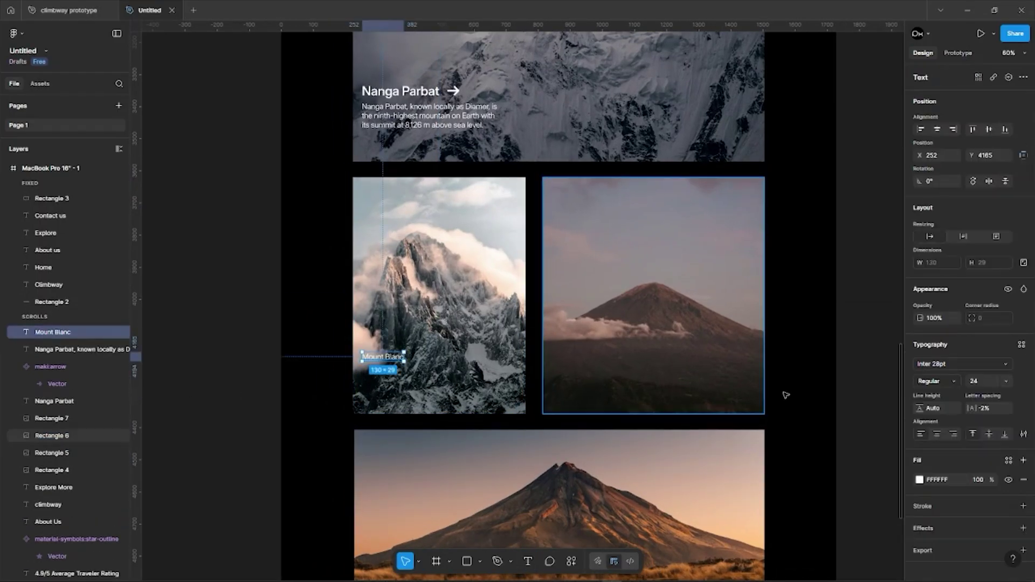
{"action": "left_click", "coordinate": [953, 381]}
{"action": "left_click", "coordinate": [947, 368]}
{"action": "scroll", "coordinate": [358, 364], "scroll_direction": "up", "scroll_amount": 4}
{"action": "scroll", "coordinate": [421, 356], "scroll_direction": "down", "scroll_amount": 5}
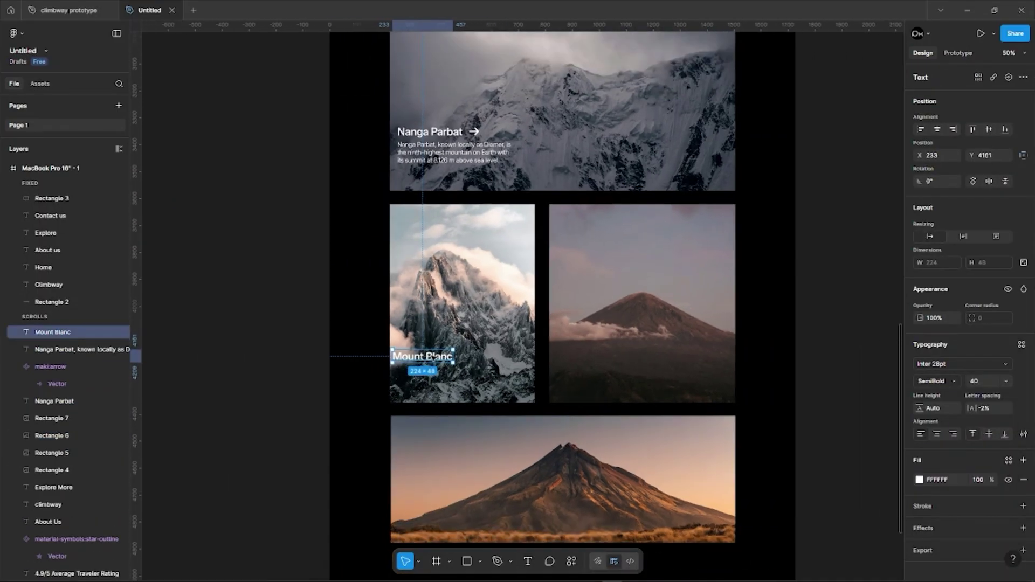
{"action": "scroll", "coordinate": [431, 350], "scroll_direction": "up", "scroll_amount": 3}
{"action": "scroll", "coordinate": [498, 175], "scroll_direction": "up", "scroll_amount": 3}
Step: Import the white maki:arrow icon as a component and place it directly after the Mount Blanc title
{"action": "left_click", "coordinate": [498, 176]}
{"action": "scroll", "coordinate": [498, 176], "scroll_direction": "down", "scroll_amount": 3}
{"action": "scroll", "coordinate": [498, 176], "scroll_direction": "up", "scroll_amount": 1}
{"action": "left_click", "coordinate": [485, 243]}
{"action": "key", "text": "ctrl+alt+p"}
{"action": "left_click", "coordinate": [388, 277]}
{"action": "left_click", "coordinate": [594, 509]}
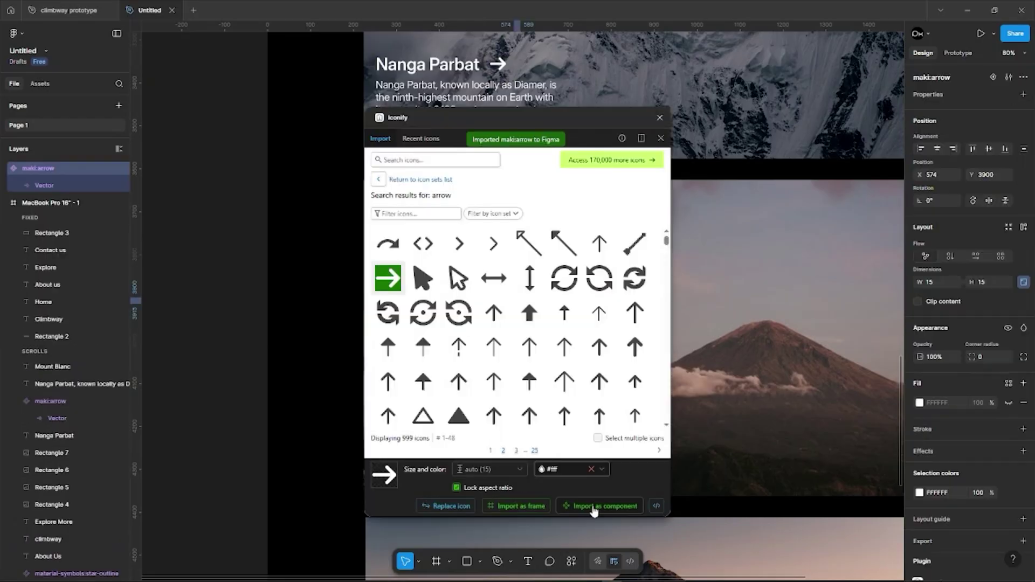
{"action": "left_click", "coordinate": [593, 509]}
{"action": "left_click", "coordinate": [656, 116]}
{"action": "scroll", "coordinate": [538, 334], "scroll_direction": "up", "scroll_amount": 3}
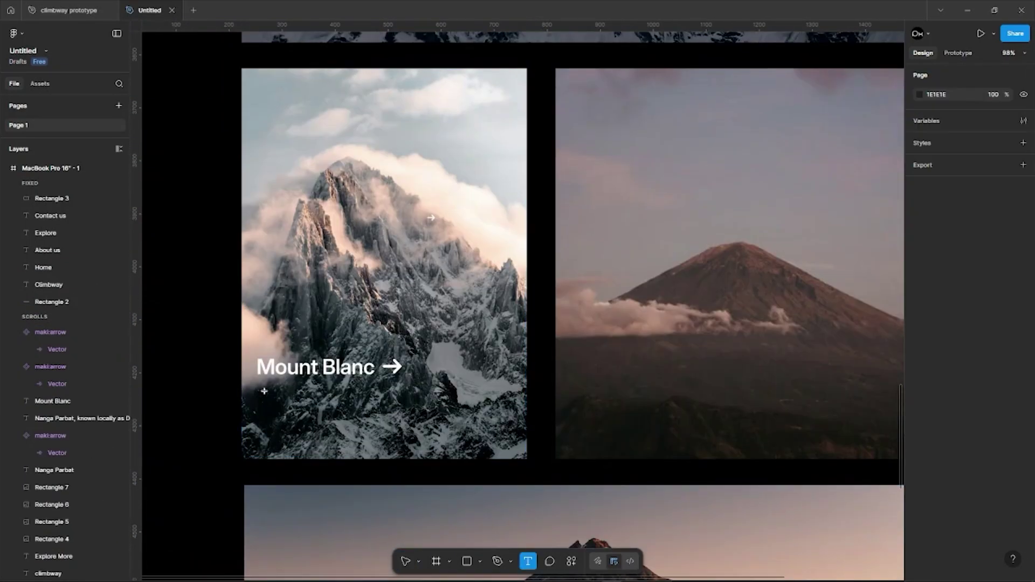
Step: Add the description "Mont Blanc is a mountain in the Alps, rising 4,805.59 m above sea level…" in Regular, wrapped into three lines below the title
{"action": "key", "text": "ctrl+v"}
{"action": "left_click", "coordinate": [951, 379]}
{"action": "left_click", "coordinate": [954, 366]}
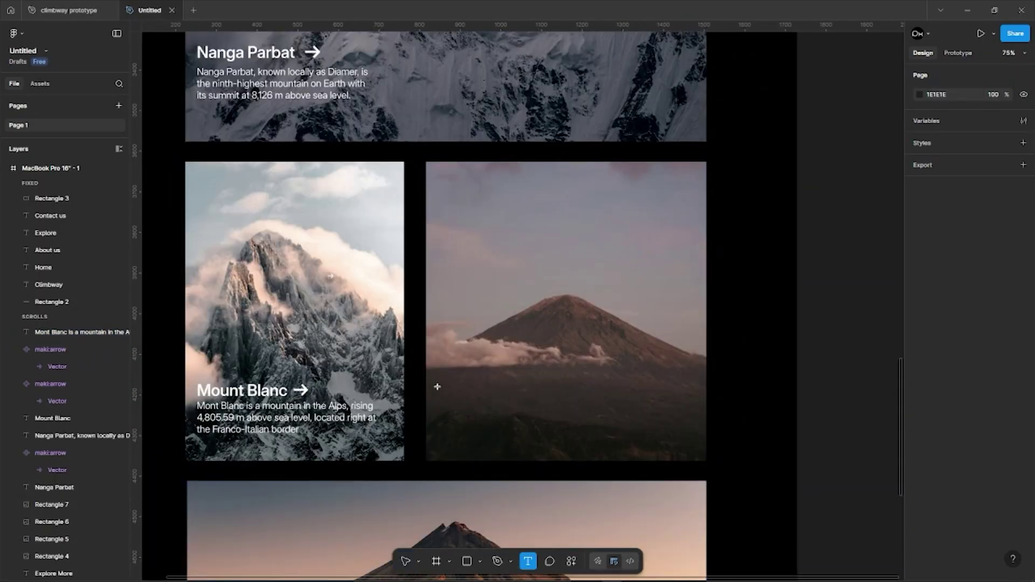
Step: Add the title "Mount Kilimanjaro" in a bold weight near the bottom of the middle-right mountain image
{"action": "key", "text": "Escape"}
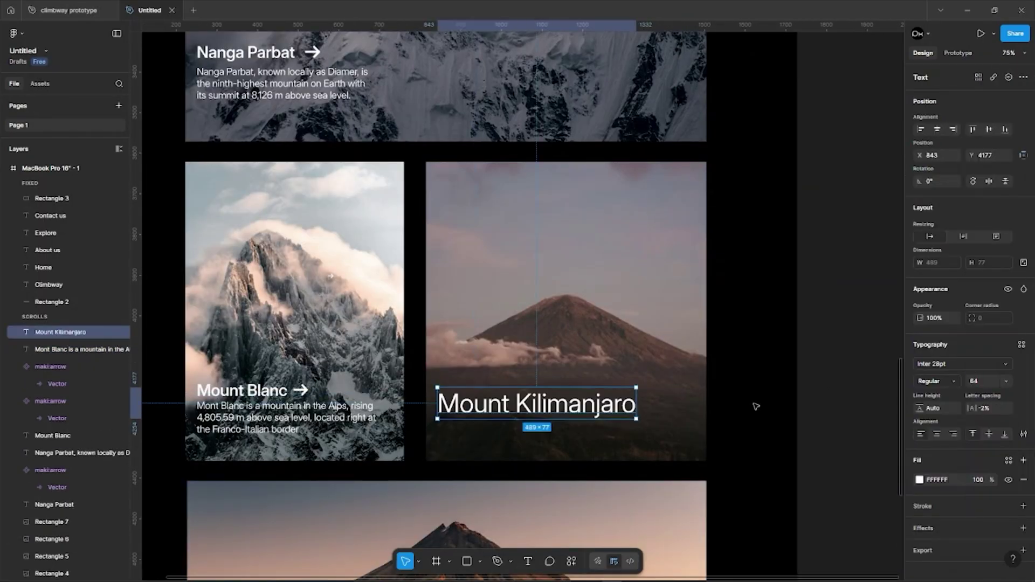
{"action": "left_click", "coordinate": [952, 381]}
{"action": "left_click", "coordinate": [943, 393]}
Step: Place an arrow icon directly after the Mount Kilimanjaro title and scale it to 38 × 38
{"action": "left_click_drag", "start_coordinate": [329, 277], "coordinate": [597, 396]}
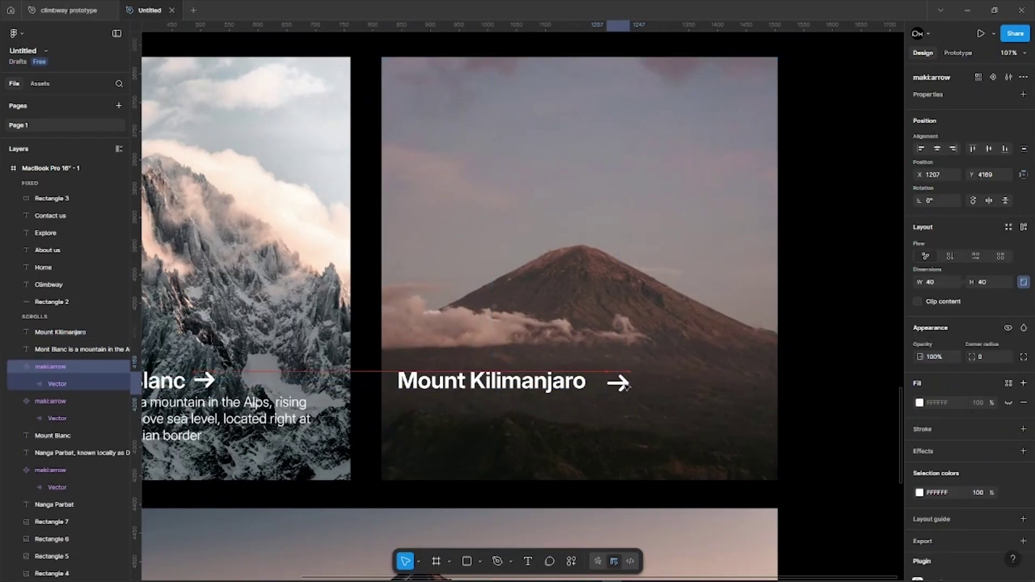
{"action": "scroll", "coordinate": [620, 384], "scroll_direction": "down", "scroll_amount": 3}
{"action": "left_click", "coordinate": [575, 320]}
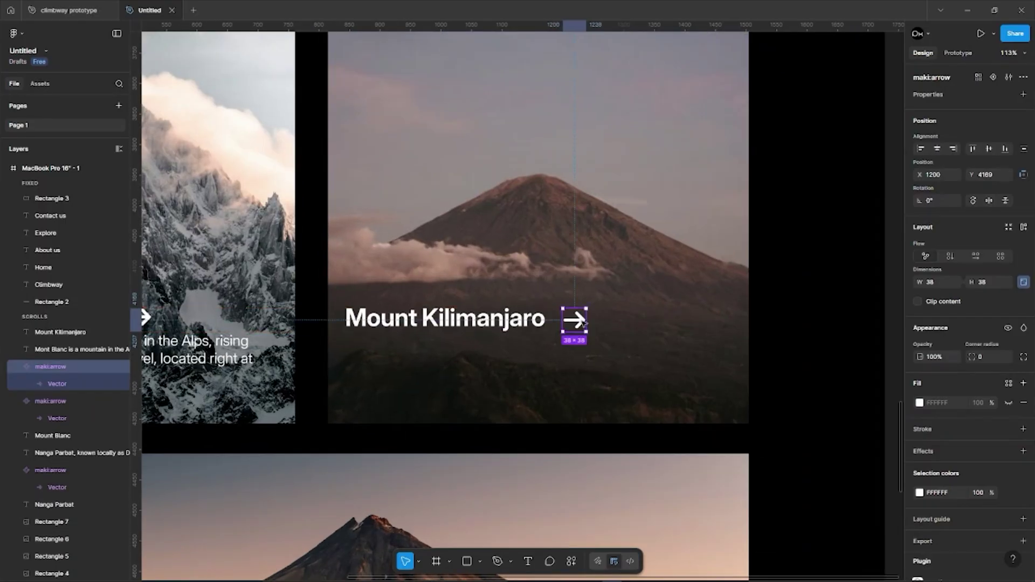
{"action": "left_click_drag", "start_coordinate": [663, 322], "coordinate": [340, 323]}
{"action": "scroll", "coordinate": [657, 322], "scroll_direction": "down", "scroll_amount": 5}
{"action": "left_click", "coordinate": [813, 343]}
{"action": "scroll", "coordinate": [712, 345], "scroll_direction": "up", "scroll_amount": 1}
Step: Add the description "Mount Kilimanjaro is a large dormant volcano in Tanzania…" in Regular at size 24, wrapped into four lines below its title
{"action": "key", "text": "t"}
{"action": "left_click", "coordinate": [540, 351]}
{"action": "type", "text": "Mount Kilimanjaro is a large dormant volcano in Tanzania. It is the highest mountain in Africa and the highest free-standing mountain above sea level in the world"}
{"action": "left_click", "coordinate": [952, 381]}
{"action": "left_click", "coordinate": [937, 345]}
{"action": "left_click", "coordinate": [1005, 381]}
{"action": "left_click", "coordinate": [991, 343]}
{"action": "left_click_drag", "start_coordinate": [443, 349], "coordinate": [433, 335]}
{"action": "left_click", "coordinate": [846, 273]}
Step: Add the title "Mount Taranaki" in white Bold at size 40 near the lower-left corner of the wide bottom image
{"action": "scroll", "coordinate": [847, 273], "scroll_direction": "down", "scroll_amount": 4}
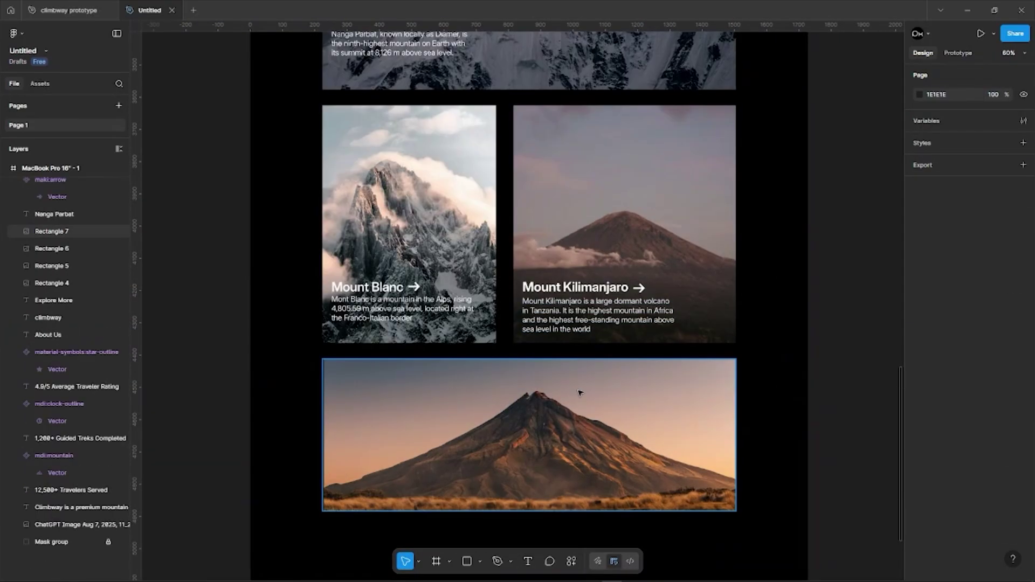
{"action": "left_click", "coordinate": [353, 469]}
{"action": "type", "text": "Mount Tarana"}
{"action": "key", "text": "Escape"}
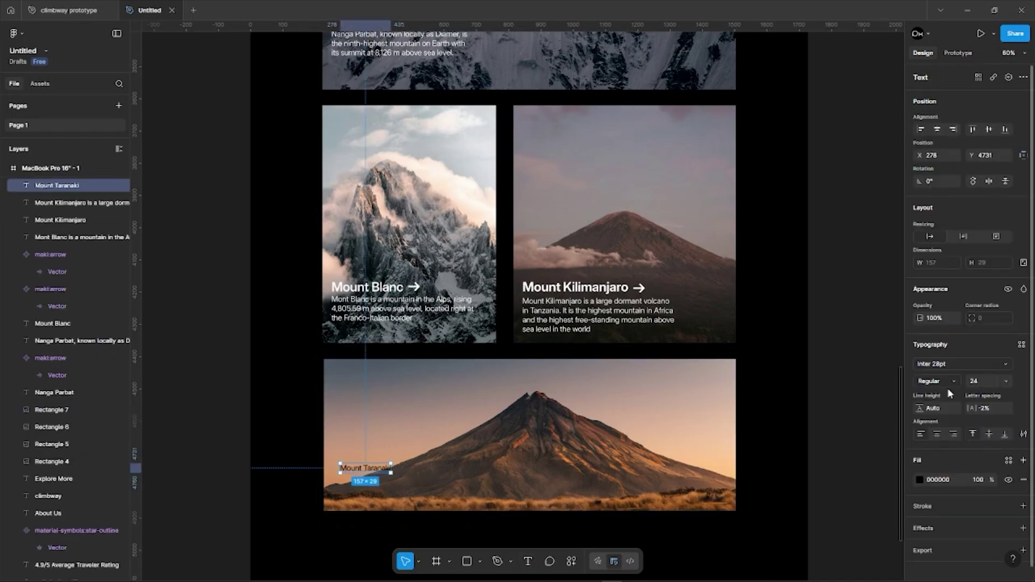
{"action": "left_click", "coordinate": [936, 381]}
{"action": "left_click", "coordinate": [930, 407]}
Step: Import the maki:arrow icon beside the Mount Taranaki title and add its "officially Taranaki Maunga…" description in Regular 24, wrapped into three lines
{"action": "scroll", "coordinate": [485, 323], "scroll_direction": "up", "scroll_amount": 3}
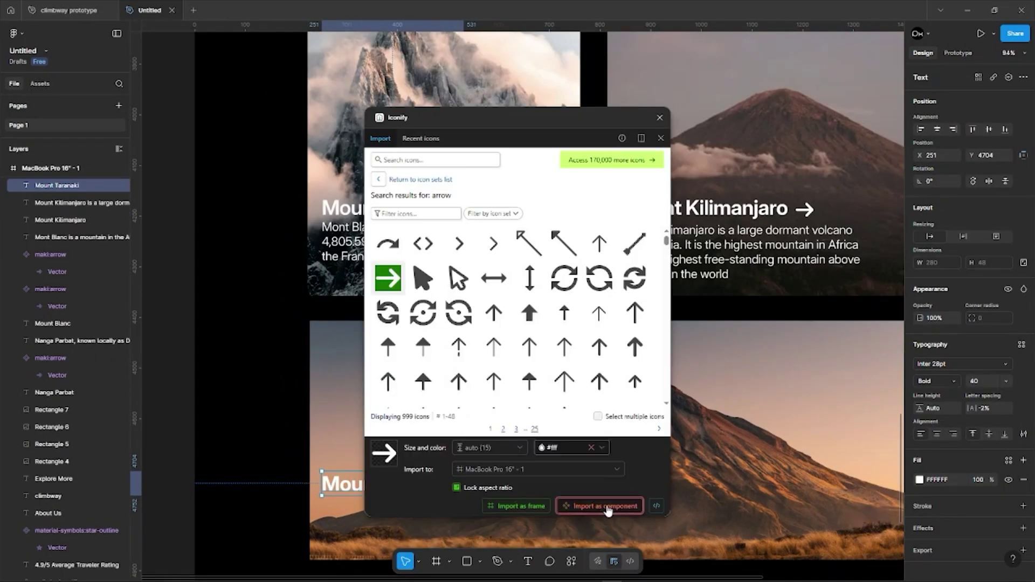
{"action": "left_click", "coordinate": [608, 510]}
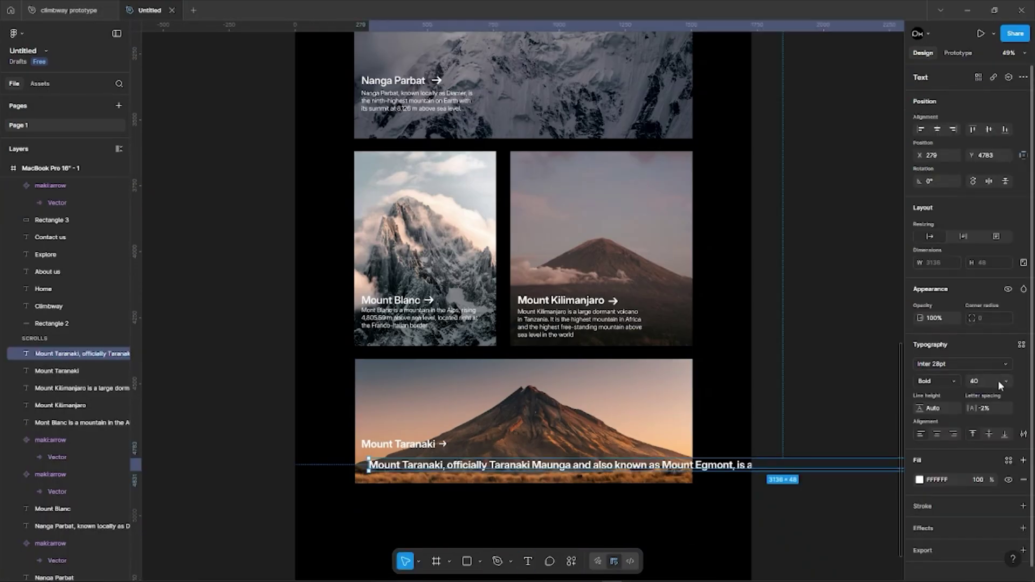
{"action": "scroll", "coordinate": [844, 435], "scroll_direction": "up", "scroll_amount": 5}
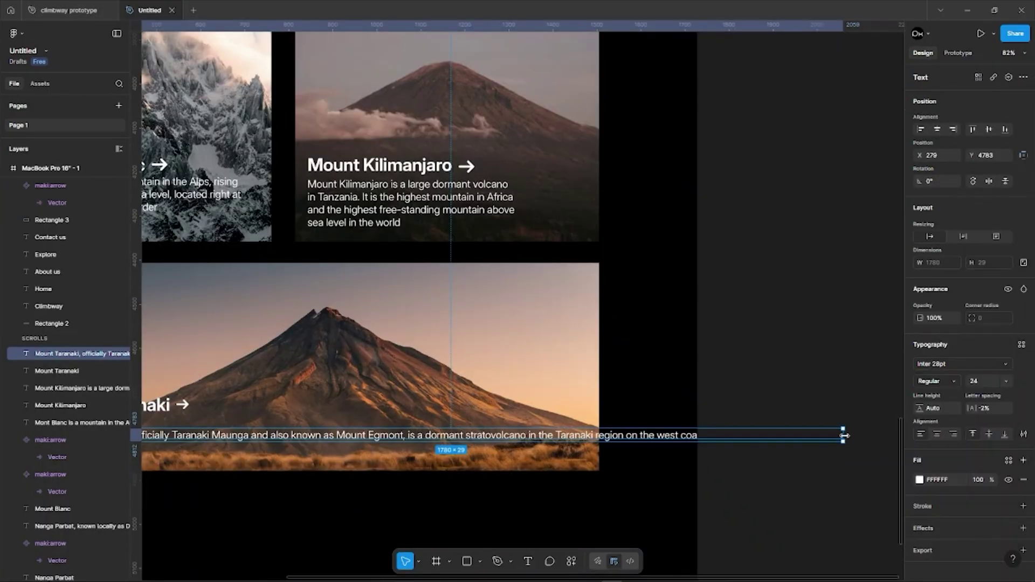
{"action": "left_click_drag", "start_coordinate": [478, 443], "coordinate": [465, 443]}
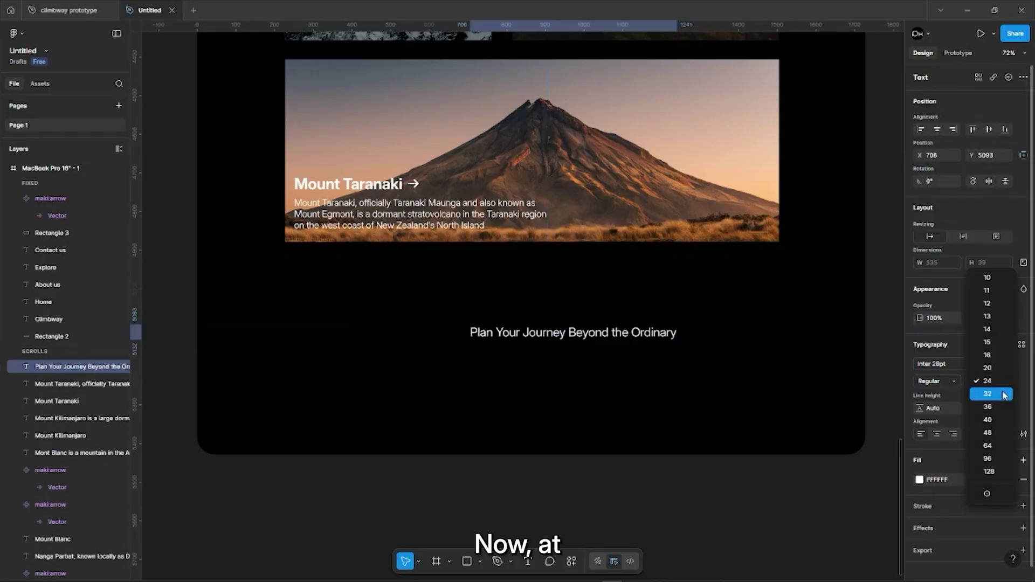
Step: Set the closing line "Plan Your Journey Beyond the Ordinary" in Bold at size 48 and centre it below the gallery
{"action": "left_click", "coordinate": [987, 393]}
{"action": "left_click_drag", "start_coordinate": [647, 337], "coordinate": [549, 326]}
{"action": "left_click", "coordinate": [952, 382]}
{"action": "left_click", "coordinate": [941, 421]}
{"action": "left_click", "coordinate": [987, 381]}
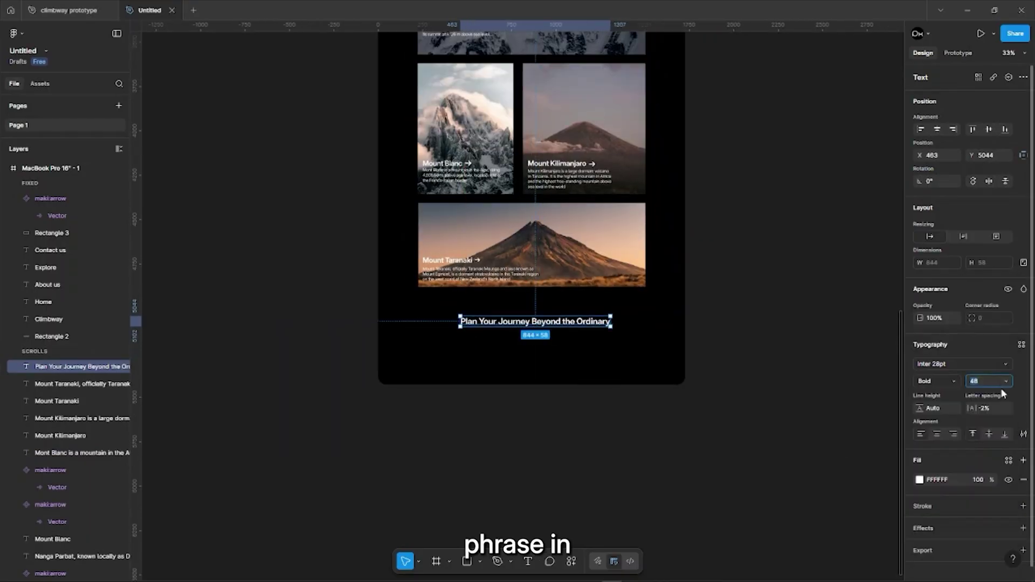
Step: Create a rounded, white-outlined "Book Now" button centred under the closing heading
{"action": "scroll", "coordinate": [538, 322], "scroll_direction": "up", "scroll_amount": 5}
{"action": "key", "text": "r"}
{"action": "left_click_drag", "start_coordinate": [482, 352], "coordinate": [551, 372]}
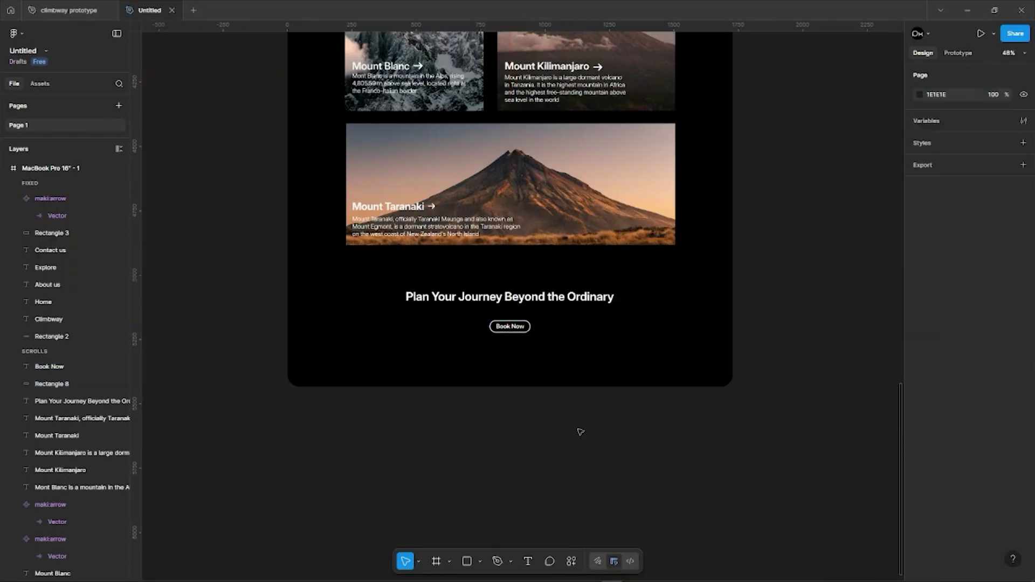
Step: Place a 20 px arrow icon after the Book Now label and fit the outlined button around both at 184 × 48
{"action": "scroll", "coordinate": [582, 393], "scroll_direction": "up", "scroll_amount": 10}
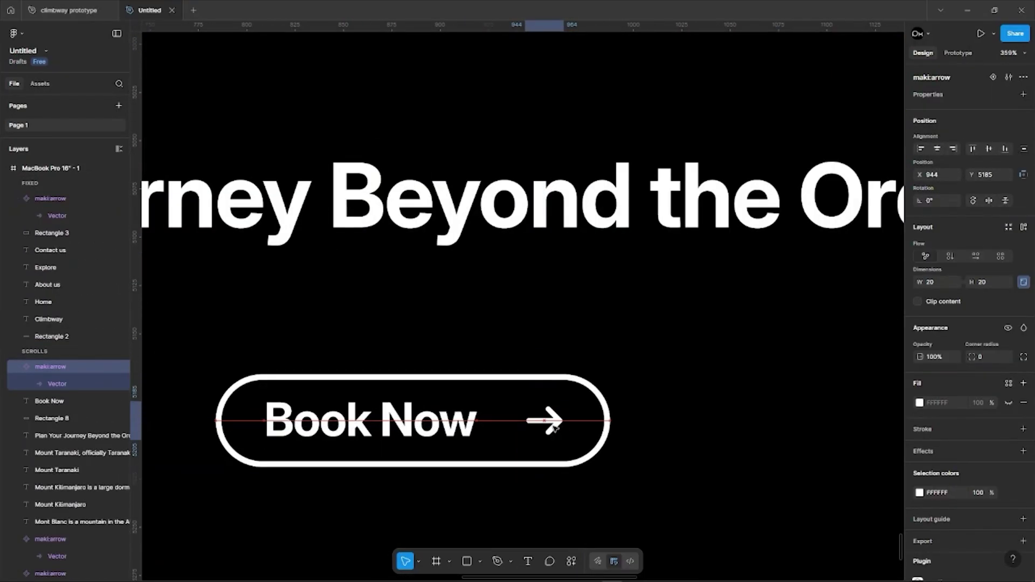
{"action": "left_click_drag", "start_coordinate": [556, 427], "coordinate": [534, 427]}
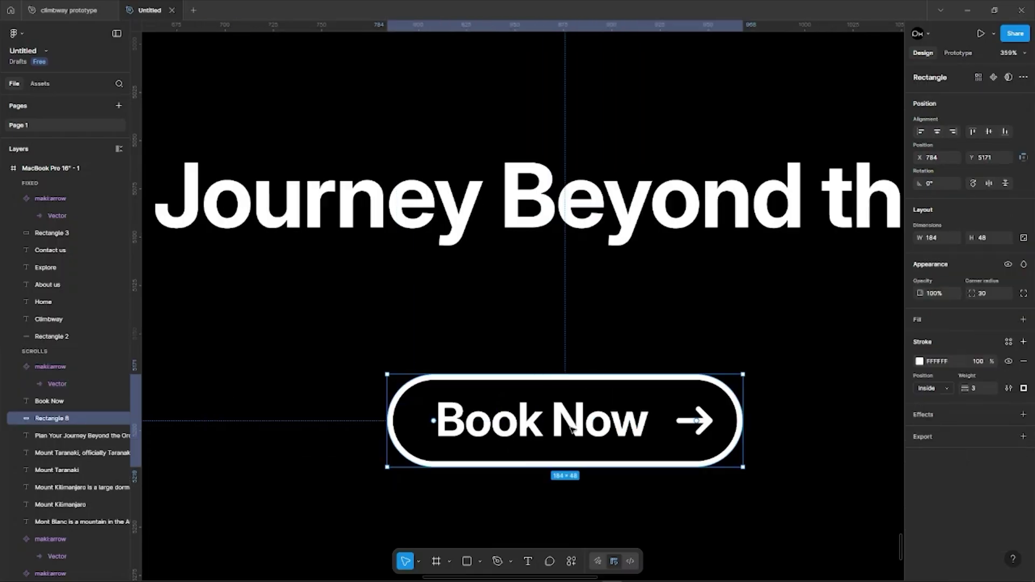
{"action": "left_click", "coordinate": [605, 441]}
{"action": "scroll", "coordinate": [606, 441], "scroll_direction": "down", "scroll_amount": 12}
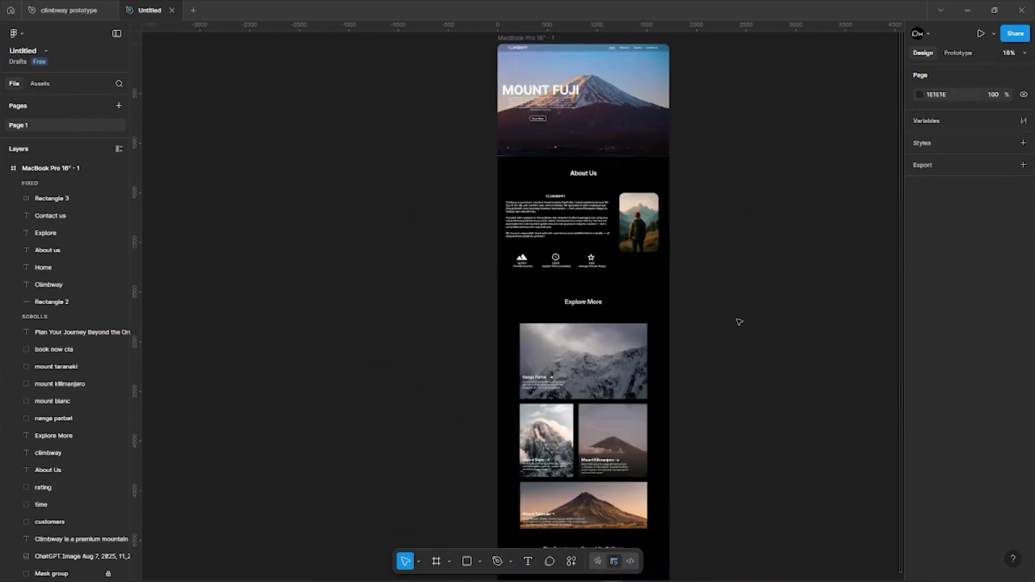
Step: Shorten the MacBook Pro 16" - 1 frame from its bottom edge to a height of 1135, leaving only the hero section showing
{"action": "scroll", "coordinate": [716, 324], "scroll_direction": "down", "scroll_amount": 5}
{"action": "left_click", "coordinate": [23, 167]}
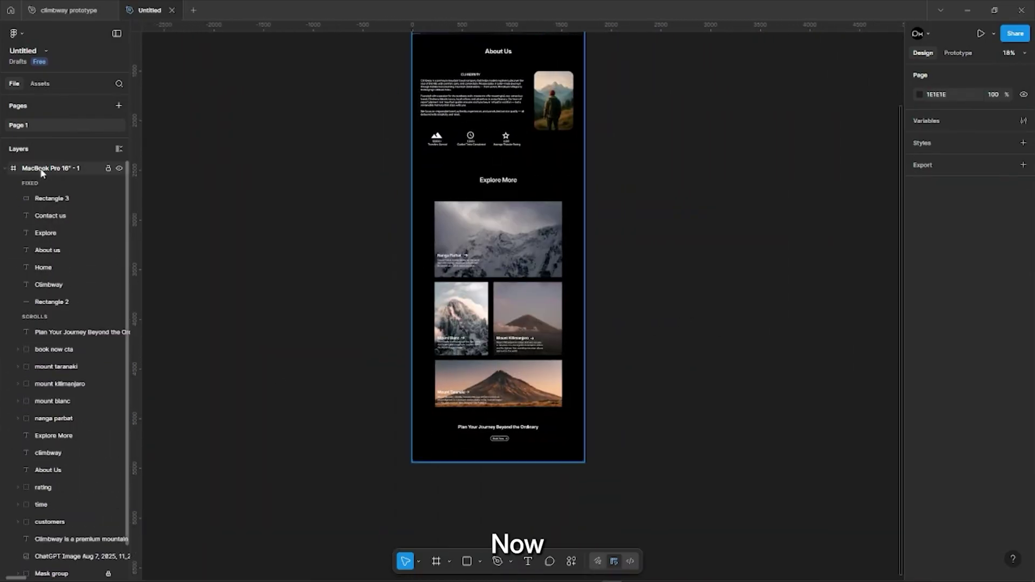
{"action": "left_click_drag", "start_coordinate": [515, 463], "coordinate": [515, 122]}
{"action": "scroll", "coordinate": [511, 380], "scroll_direction": "up", "scroll_amount": 5}
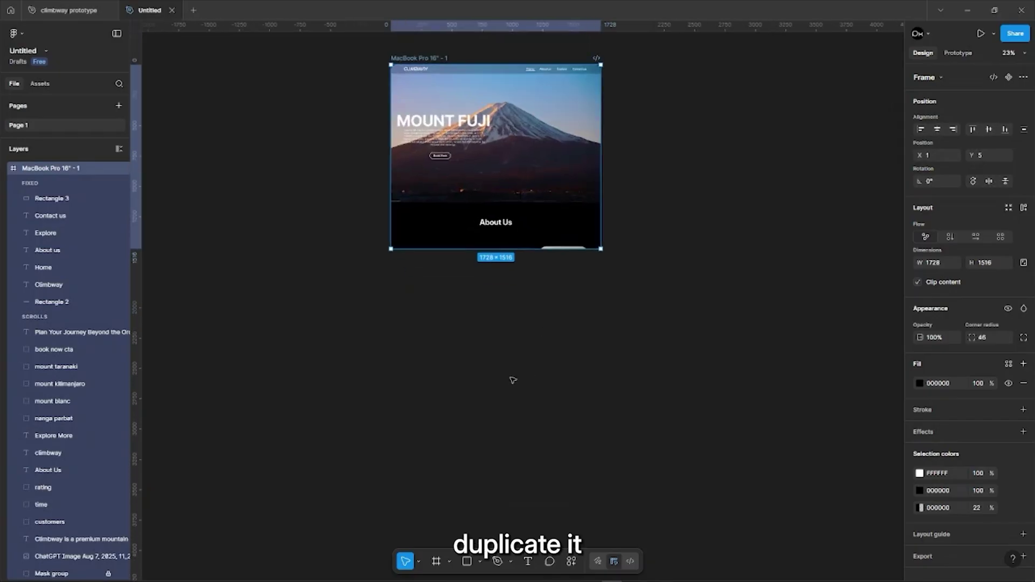
{"action": "scroll", "coordinate": [512, 380], "scroll_direction": "down", "scroll_amount": 1}
{"action": "left_click_drag", "start_coordinate": [512, 403], "coordinate": [509, 310]}
{"action": "scroll", "coordinate": [510, 318], "scroll_direction": "down", "scroll_amount": 4}
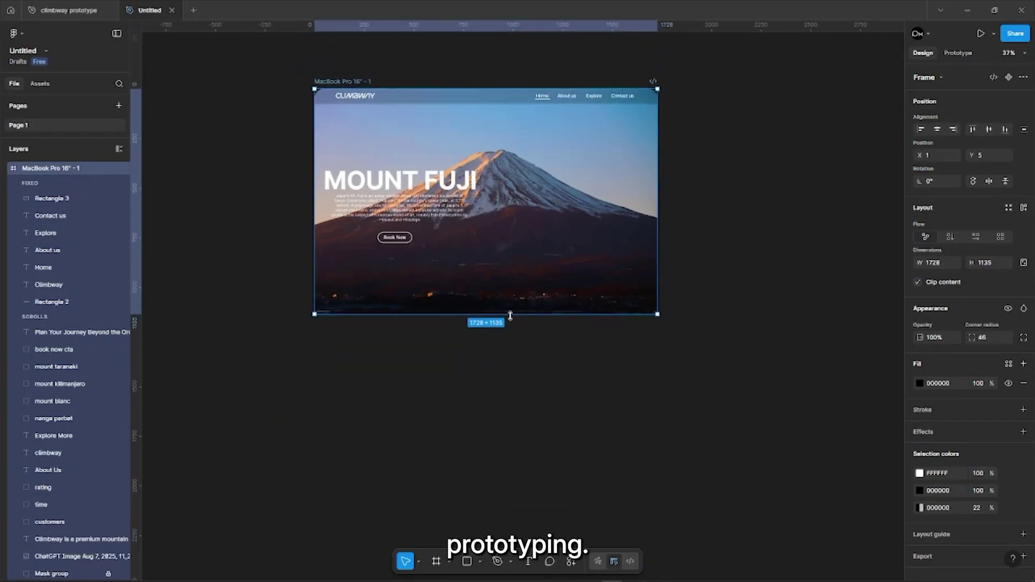
Step: Duplicate the shortened landing page frame alongside the original
{"action": "key", "text": "ctrl+d"}
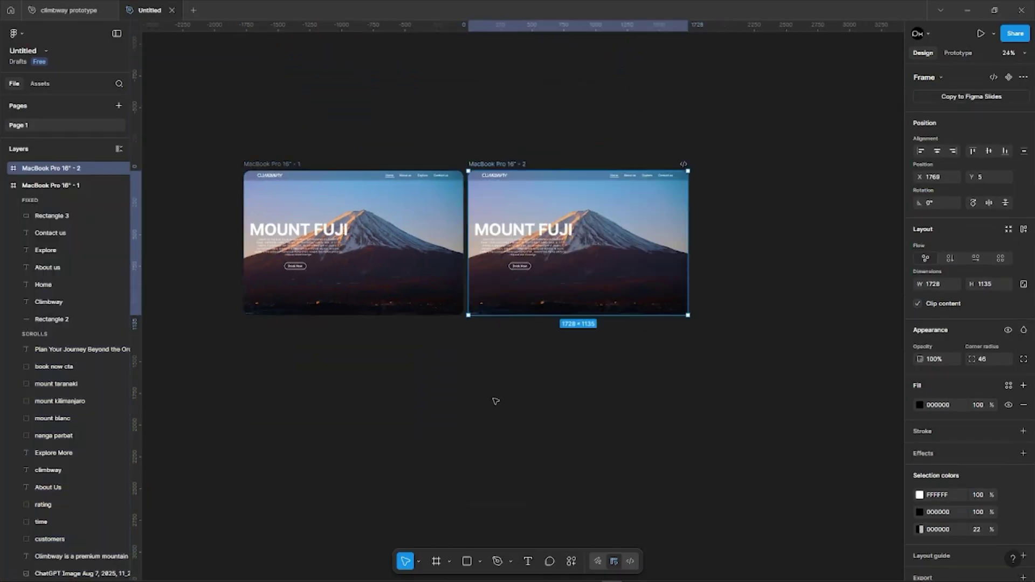
{"action": "scroll", "coordinate": [497, 403], "scroll_direction": "up", "scroll_amount": 2}
{"action": "scroll", "coordinate": [497, 403], "scroll_direction": "right", "scroll_amount": 1}
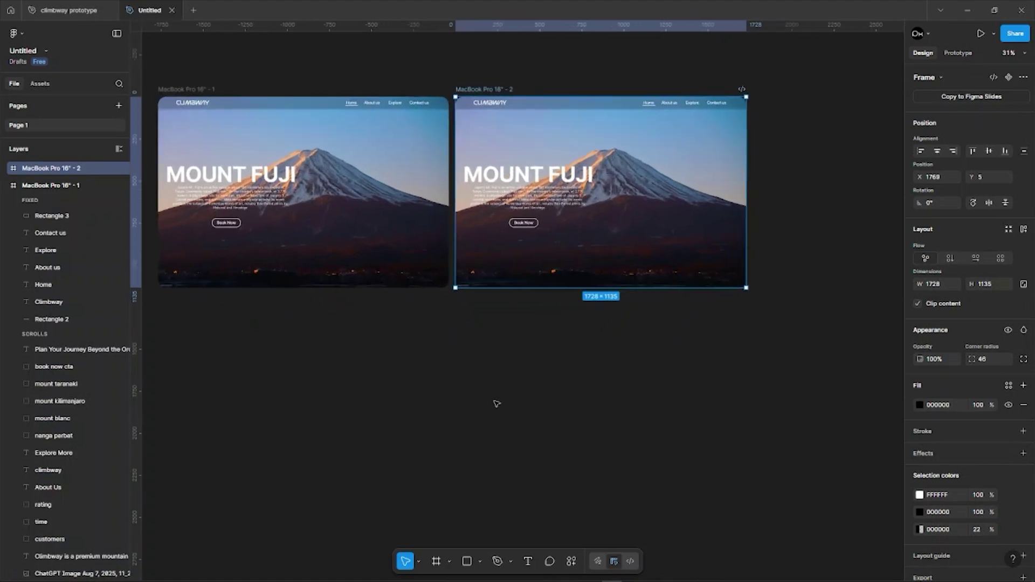
{"action": "scroll", "coordinate": [495, 404], "scroll_direction": "right", "scroll_amount": 1}
{"action": "scroll", "coordinate": [495, 404], "scroll_direction": "down", "scroll_amount": 2}
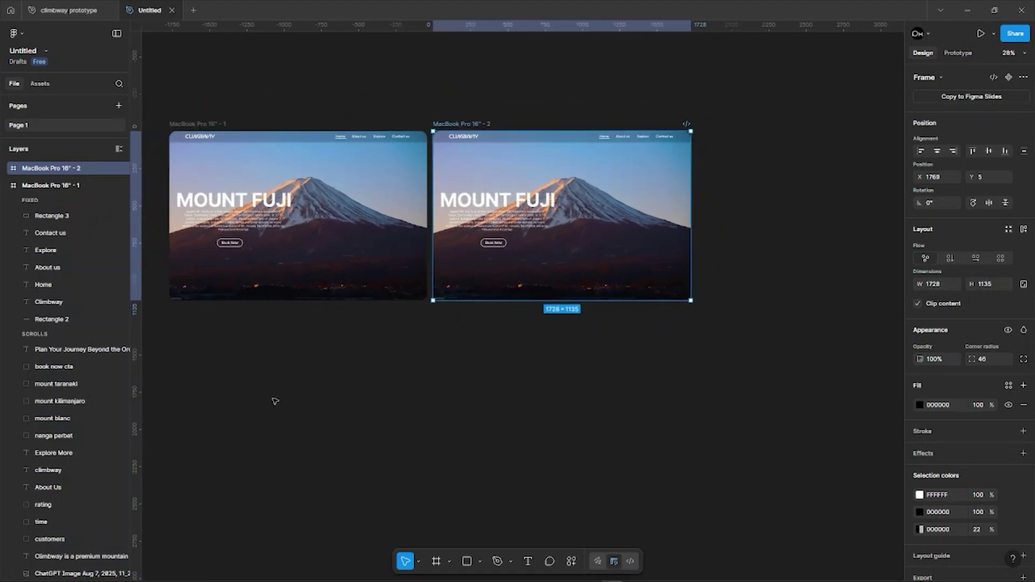
Step: Unlock and expand the mask group in the MacBook Pro 16" - 2 frame and select its CLIMBWAY mask text
{"action": "scroll", "coordinate": [62, 248], "scroll_direction": "down", "scroll_amount": 2}
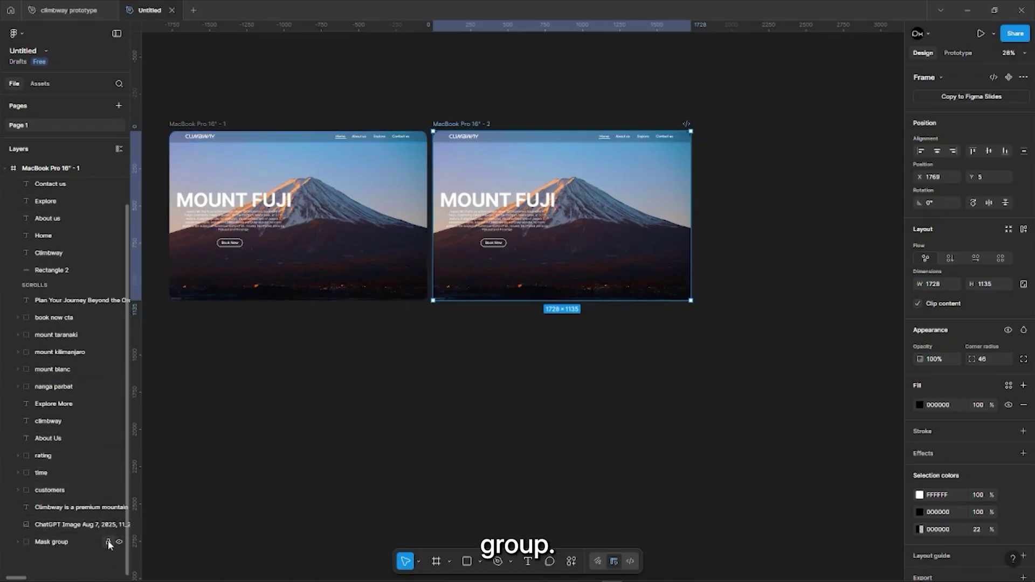
{"action": "scroll", "coordinate": [81, 485], "scroll_direction": "up", "scroll_amount": 2}
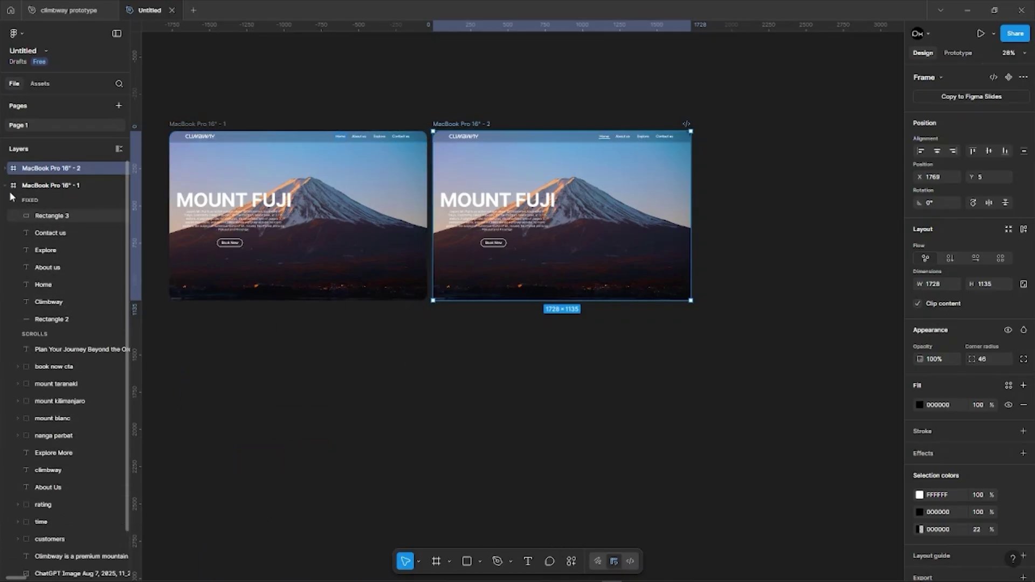
{"action": "left_click", "coordinate": [5, 169]}
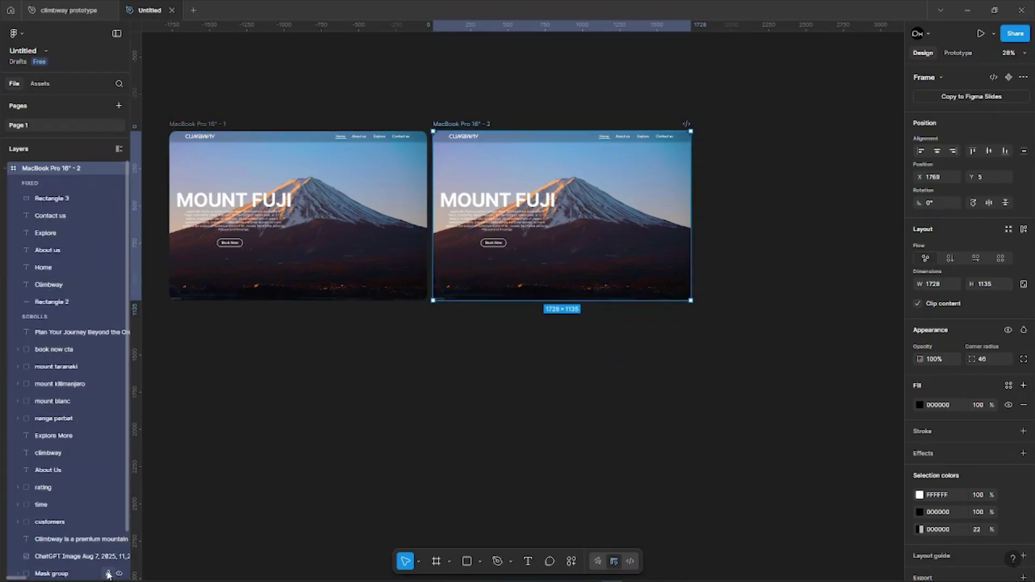
{"action": "left_click", "coordinate": [69, 525]}
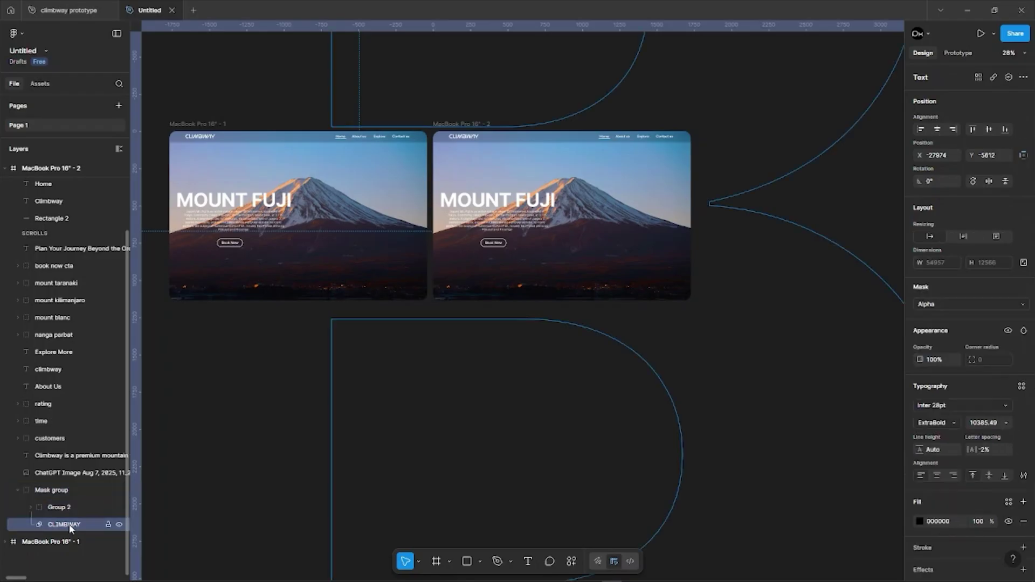
Step: Scale the oversized CLIMBWAY mask text down and move it over the second frame
{"action": "scroll", "coordinate": [377, 477], "scroll_direction": "down", "scroll_amount": 10}
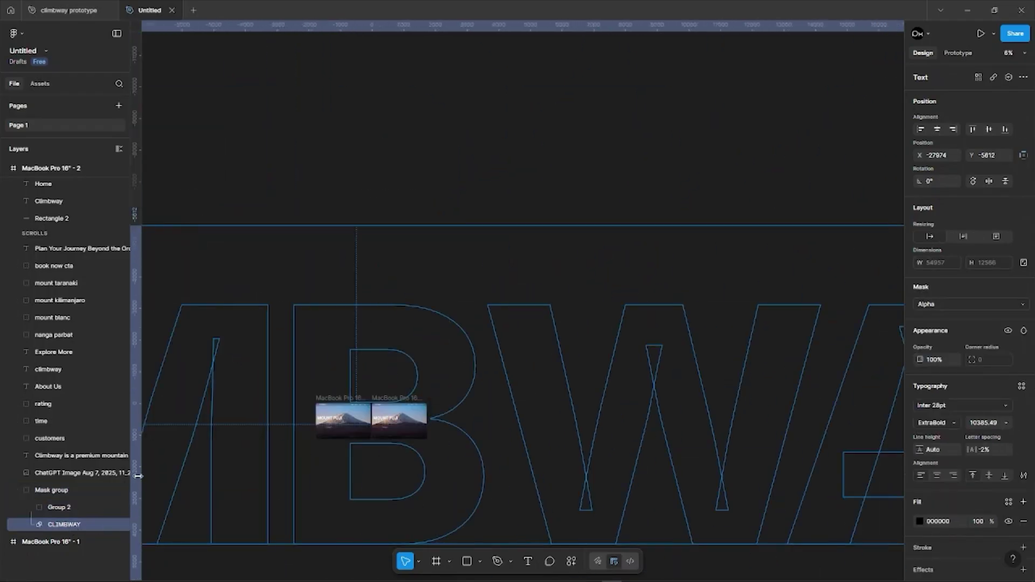
{"action": "left_click_drag", "start_coordinate": [196, 413], "coordinate": [438, 460]}
{"action": "scroll", "coordinate": [432, 476], "scroll_direction": "up", "scroll_amount": 4}
{"action": "left_click_drag", "start_coordinate": [775, 408], "coordinate": [499, 409]}
{"action": "scroll", "coordinate": [446, 475], "scroll_direction": "up", "scroll_amount": 4}
{"action": "left_click_drag", "start_coordinate": [521, 178], "coordinate": [574, 300]}
{"action": "scroll", "coordinate": [798, 299], "scroll_direction": "right", "scroll_amount": 3}
Step: Refine the CLIMBWAY mask text to 931 × 213 and centre it in the second frame
{"action": "left_click_drag", "start_coordinate": [469, 302], "coordinate": [573, 305]}
{"action": "left_click_drag", "start_coordinate": [677, 302], "coordinate": [489, 304]}
{"action": "key", "text": "ctrl+z"}
{"action": "left_click_drag", "start_coordinate": [311, 304], "coordinate": [389, 301]}
{"action": "scroll", "coordinate": [389, 301], "scroll_direction": "up", "scroll_amount": 1}
{"action": "scroll", "coordinate": [489, 305], "scroll_direction": "up", "scroll_amount": 1}
{"action": "left_click_drag", "start_coordinate": [651, 304], "coordinate": [589, 303]}
{"action": "left_click_drag", "start_coordinate": [464, 301], "coordinate": [502, 311]}
{"action": "scroll", "coordinate": [503, 309], "scroll_direction": "up", "scroll_amount": 2}
{"action": "scroll", "coordinate": [606, 305], "scroll_direction": "down", "scroll_amount": 3}
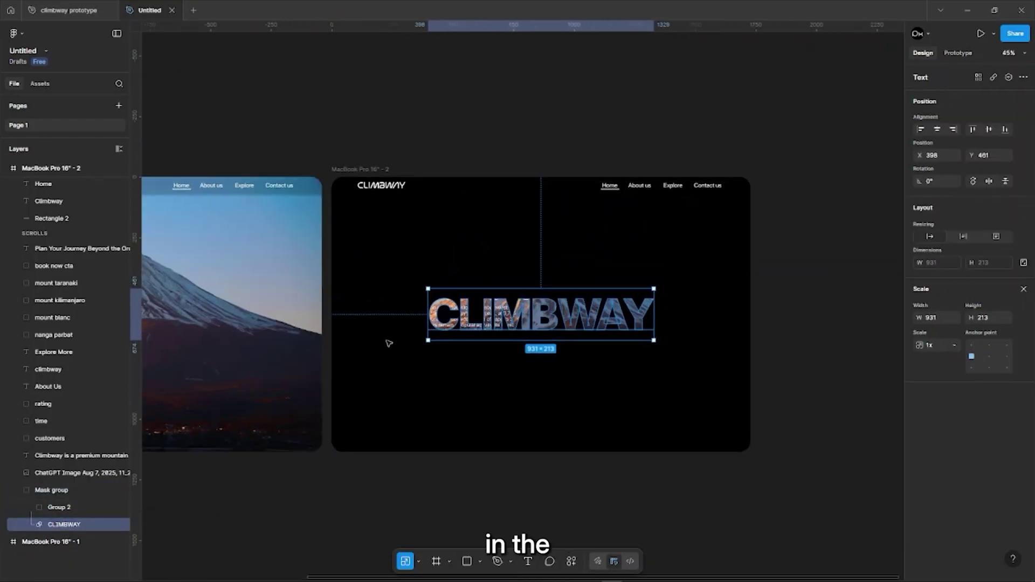
Step: Clear the MOUNT FUJI title, its description and the button group in Group 2 from view inside the CLIMBWAY mask
{"action": "left_click", "coordinate": [59, 507]}
{"action": "left_click", "coordinate": [31, 507]}
{"action": "scroll", "coordinate": [73, 457], "scroll_direction": "down", "scroll_amount": 2}
{"action": "left_click", "coordinate": [76, 490]}
{"action": "left_click", "coordinate": [92, 456], "text": "shift"}
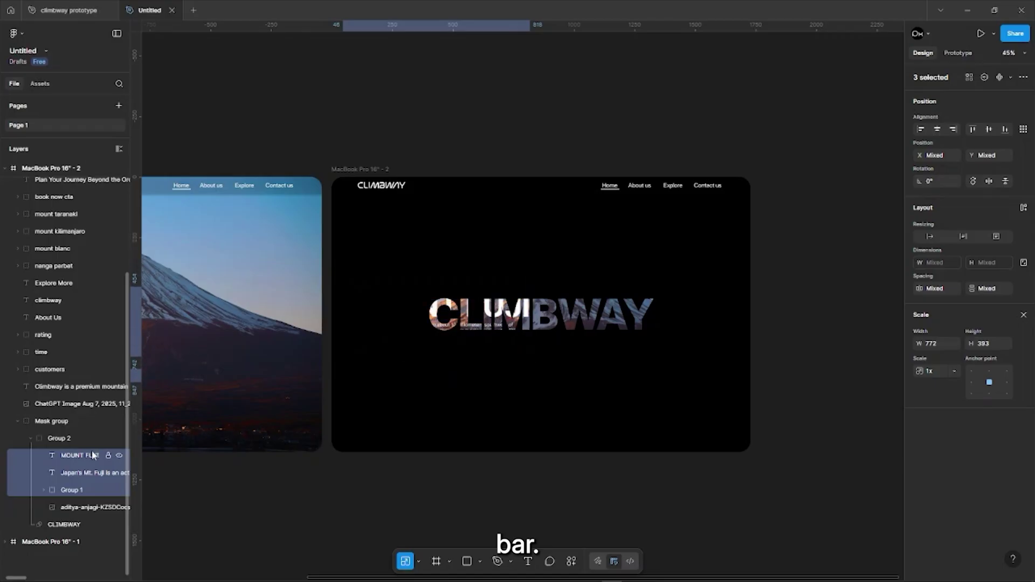
Step: Rename the mountain photo layer in Group 2 as "fuji", and collapse and lock the second frame's mask group
{"action": "double_click", "coordinate": [86, 508]}
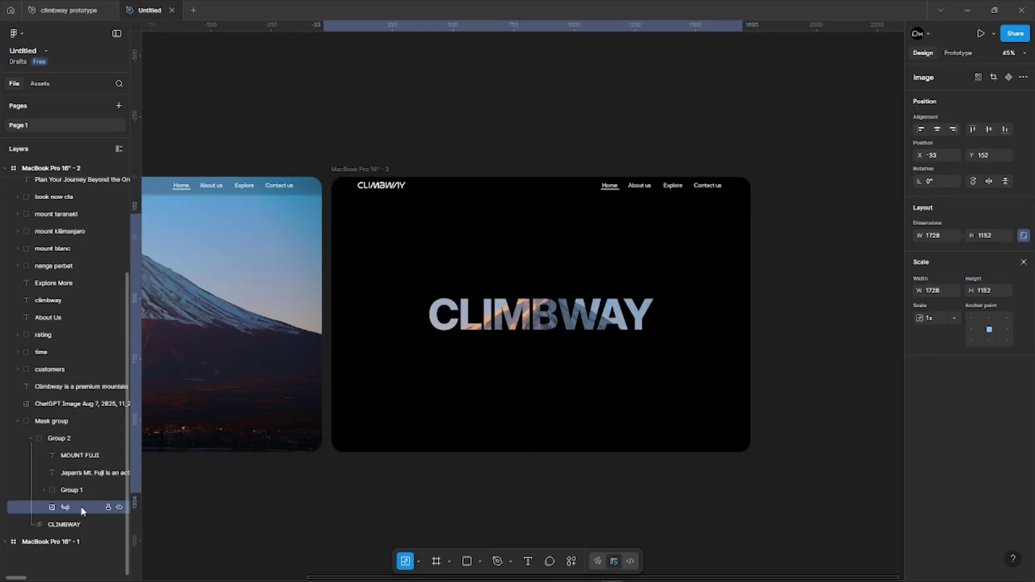
{"action": "left_click", "coordinate": [491, 467]}
{"action": "scroll", "coordinate": [491, 467], "scroll_direction": "down", "scroll_amount": 1}
{"action": "left_click", "coordinate": [18, 421]}
{"action": "left_click", "coordinate": [108, 421]}
{"action": "scroll", "coordinate": [538, 420], "scroll_direction": "down", "scroll_amount": 4}
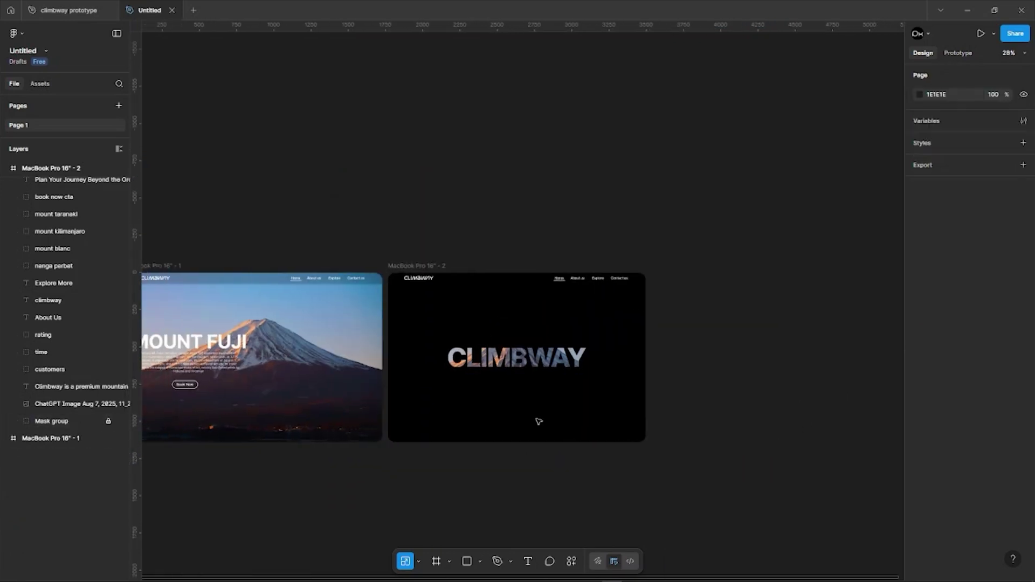
{"action": "scroll", "coordinate": [538, 379], "scroll_direction": "up", "scroll_amount": 4}
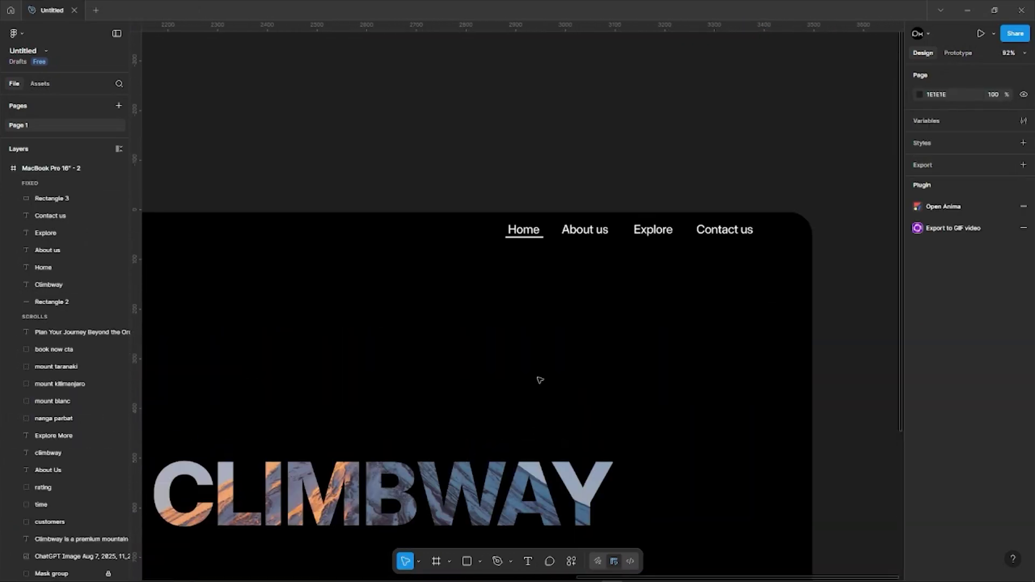
Step: Move the navigation underline from Home to beneath About us in the second frame, and duplicate that frame
{"action": "left_click", "coordinate": [531, 238]}
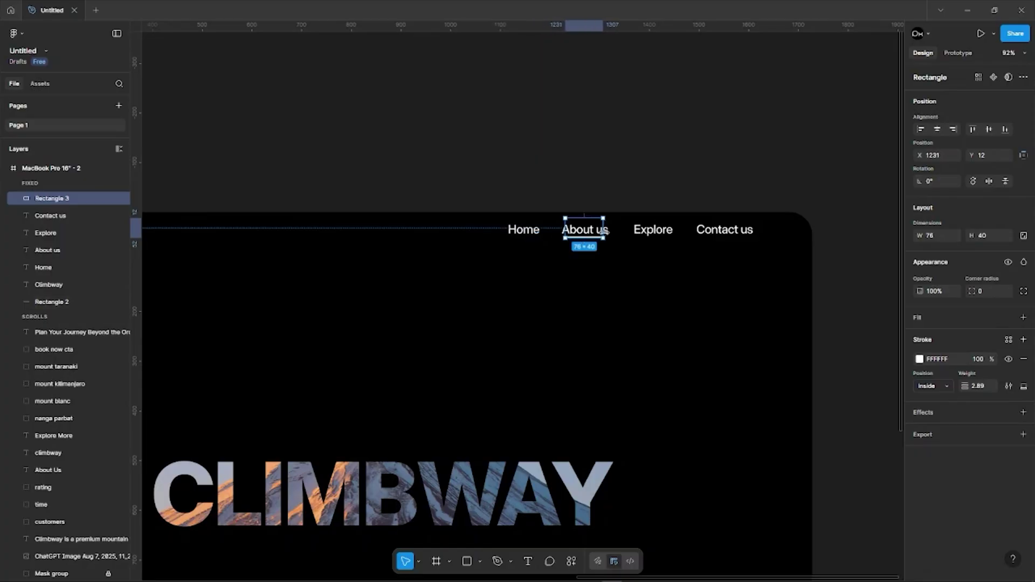
{"action": "left_click", "coordinate": [609, 171]}
{"action": "scroll", "coordinate": [610, 171], "scroll_direction": "down", "scroll_amount": 6}
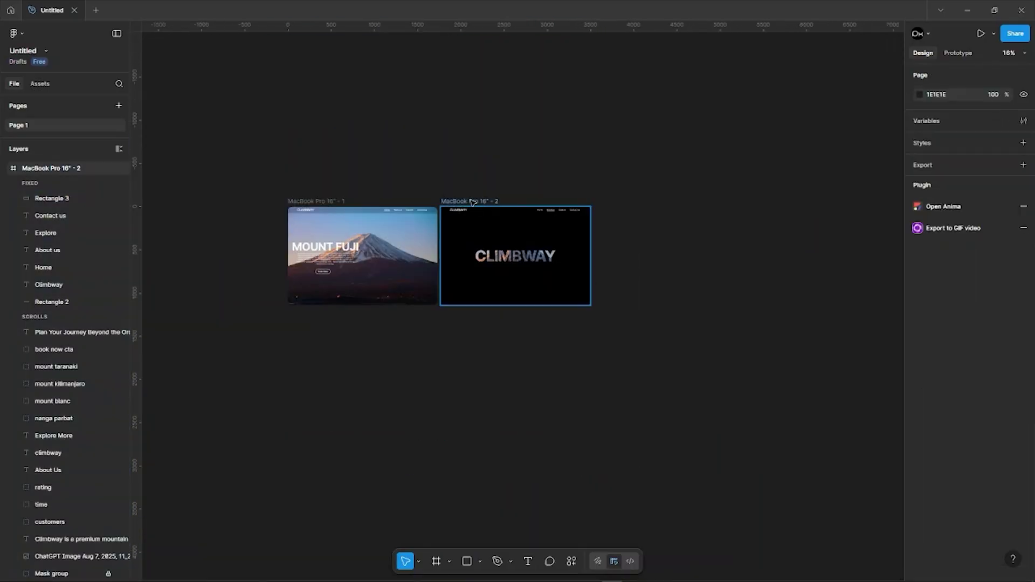
{"action": "left_click", "coordinate": [472, 202]}
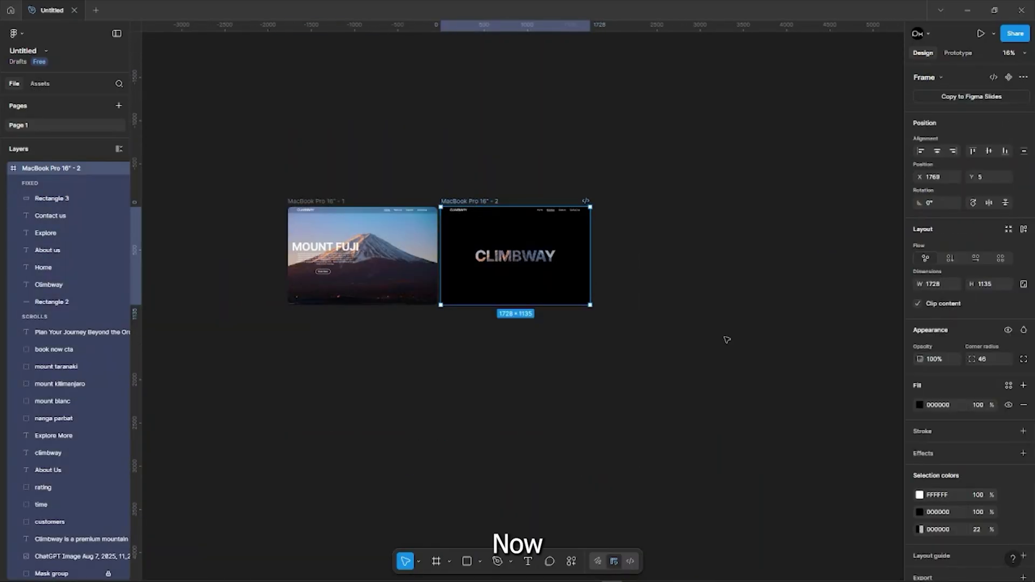
{"action": "key", "text": "ctrl+d"}
Step: Extend the second frame to 5447 px tall and shift its 14 scrolling content layers up towards the CLIMBWAY text
{"action": "left_click", "coordinate": [479, 208]}
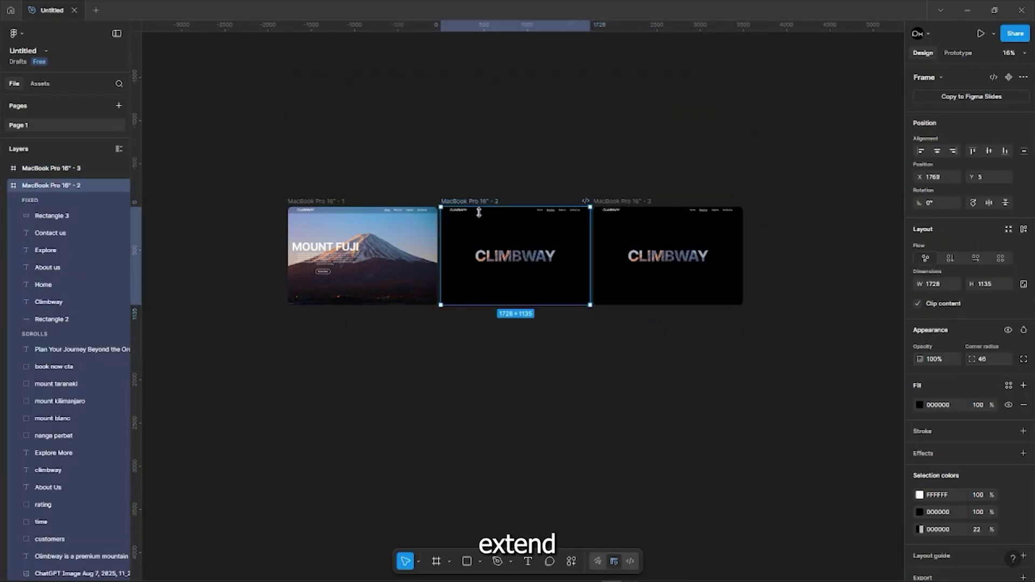
{"action": "left_click_drag", "start_coordinate": [518, 304], "coordinate": [498, 528]}
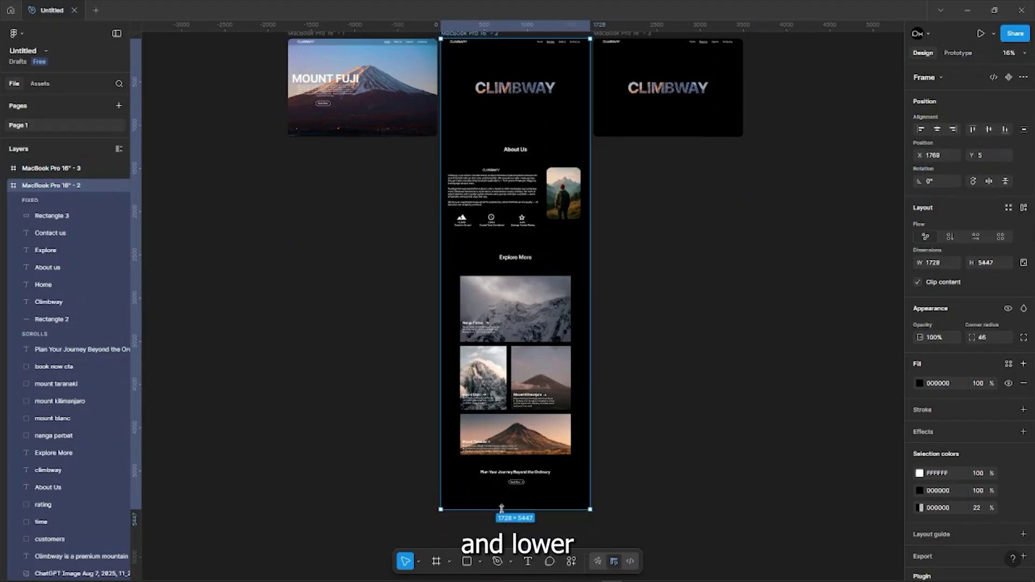
{"action": "left_click", "coordinate": [81, 351]}
{"action": "left_click", "coordinate": [75, 556], "text": "shift"}
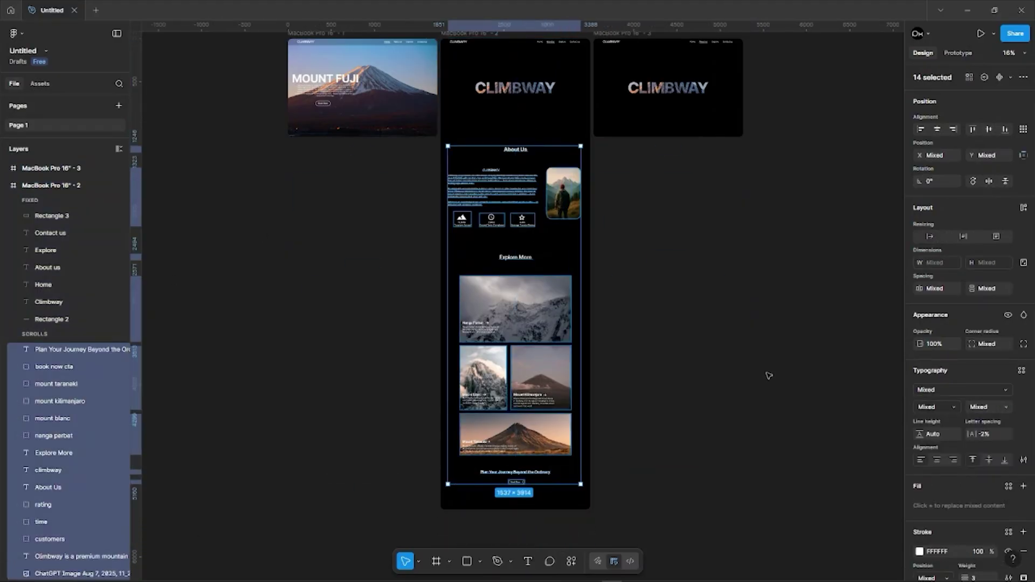
{"action": "key", "text": "shift+Up"}
{"action": "key", "text": "shift+Up"}
{"action": "key", "text": "shift+Up"}
{"action": "key", "text": "shift+Up"}
{"action": "key", "text": "shift+Up"}
{"action": "key", "text": "shift+Up"}
{"action": "key", "text": "shift+Up"}
{"action": "key", "text": "shift+Up"}
{"action": "key", "text": "shift+Up"}
{"action": "key", "text": "shift+Up"}
{"action": "key", "text": "shift+Up"}
{"action": "key", "text": "shift+Up"}
{"action": "key", "text": "shift+Up"}
{"action": "key", "text": "shift+Up"}
{"action": "key", "text": "shift+Up"}
{"action": "key", "text": "shift+Up"}
{"action": "key", "text": "shift+Up"}
{"action": "key", "text": "shift+Up"}
{"action": "key", "text": "shift+Up"}
{"action": "key", "text": "shift+Up"}
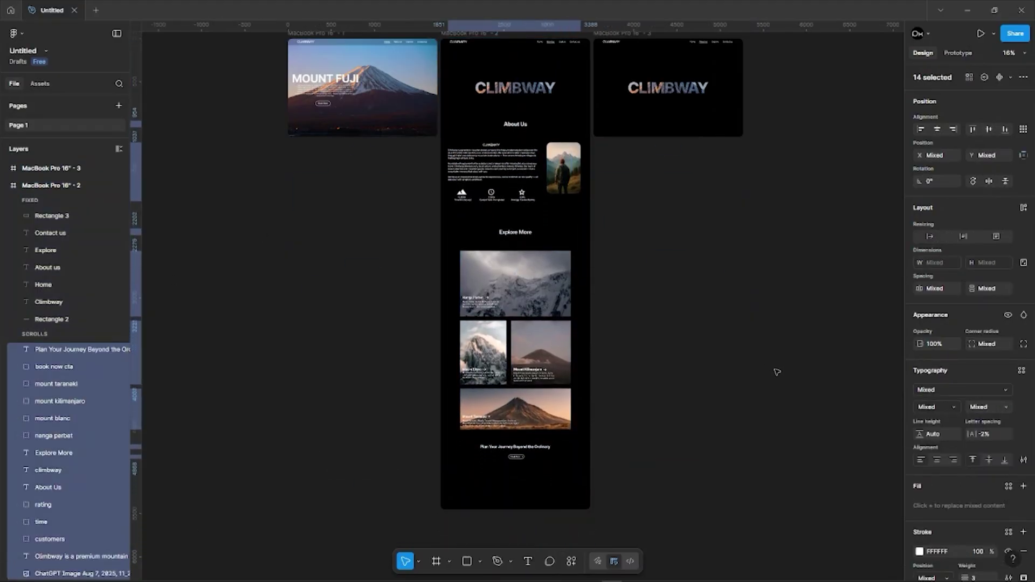
{"action": "key", "text": "shift+Up"}
{"action": "key", "text": "shift+Up"}
{"action": "key", "text": "shift+Up"}
{"action": "key", "text": "shift+Up"}
{"action": "key", "text": "shift+Up"}
{"action": "key", "text": "shift+Up"}
Step: Fade out the second frame's shifted content layers and shrink the frame back to 1728 × 1135
{"action": "left_click_drag", "start_coordinate": [920, 344], "coordinate": [753, 355]}
{"action": "scroll", "coordinate": [647, 243], "scroll_direction": "up", "scroll_amount": 1}
{"action": "left_click", "coordinate": [470, 77]}
{"action": "scroll", "coordinate": [513, 215], "scroll_direction": "down", "scroll_amount": 2}
{"action": "left_click_drag", "start_coordinate": [541, 444], "coordinate": [549, 72]}
{"action": "scroll", "coordinate": [599, 135], "scroll_direction": "up", "scroll_amount": 3}
{"action": "scroll", "coordinate": [620, 181], "scroll_direction": "right", "scroll_amount": 2}
{"action": "scroll", "coordinate": [530, 192], "scroll_direction": "up", "scroll_amount": 3}
{"action": "scroll", "coordinate": [512, 186], "scroll_direction": "up", "scroll_amount": 2}
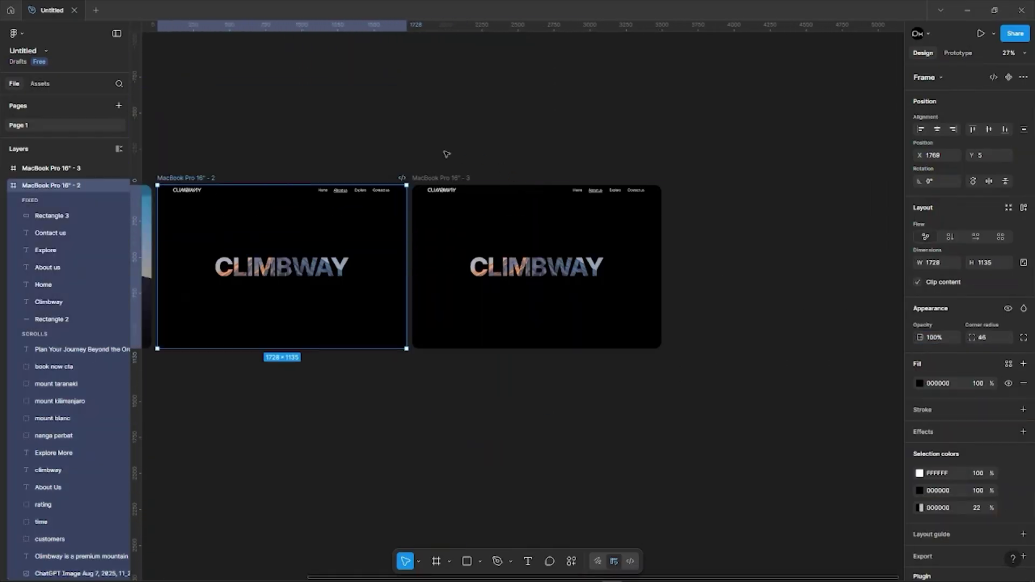
Step: Extend the third frame's height to reveal its complete page content down to the booking call-to-action
{"action": "left_click", "coordinate": [440, 186]}
{"action": "left_click", "coordinate": [439, 179]}
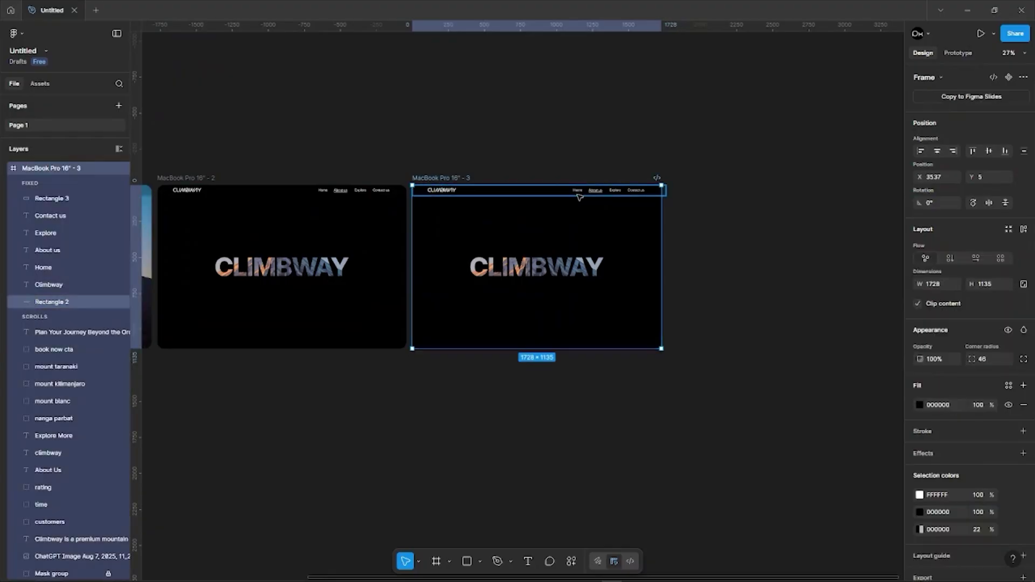
{"action": "scroll", "coordinate": [578, 197], "scroll_direction": "down", "scroll_amount": 5, "text": "ctrl"}
{"action": "scroll", "coordinate": [578, 208], "scroll_direction": "down", "scroll_amount": 1}
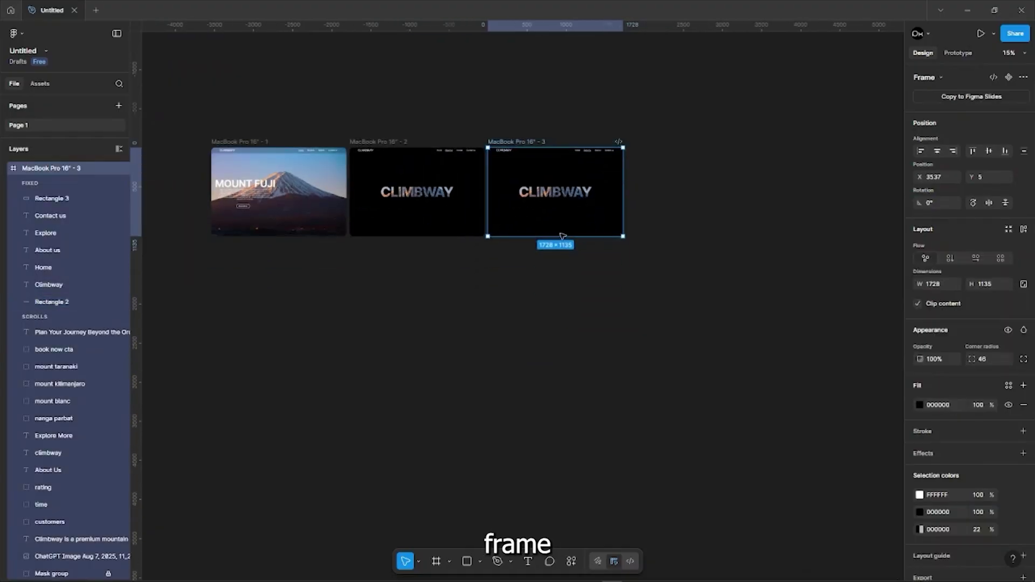
{"action": "left_click_drag", "start_coordinate": [555, 237], "coordinate": [573, 462]}
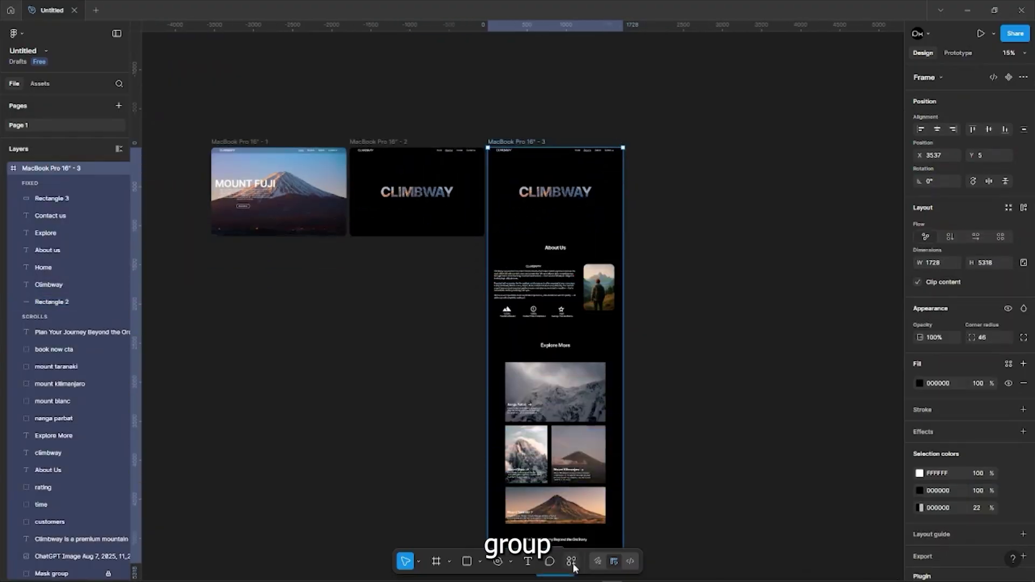
{"action": "left_click_drag", "start_coordinate": [574, 568], "coordinate": [573, 539]}
Step: Unlock the third frame's mask group and move the CLIMBWAY text up out of view
{"action": "scroll", "coordinate": [571, 505], "scroll_direction": "up", "scroll_amount": 4, "text": "ctrl"}
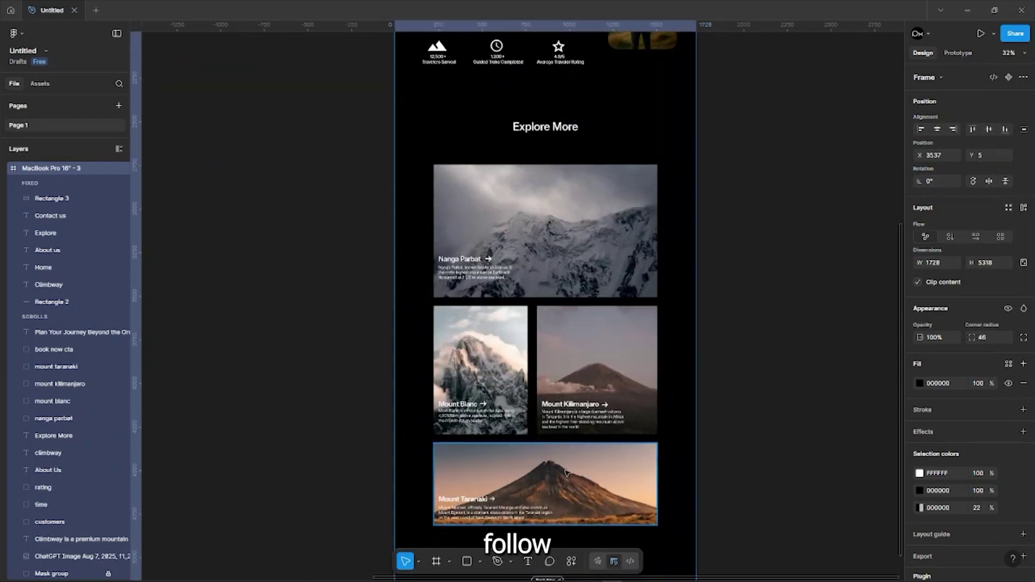
{"action": "scroll", "coordinate": [574, 458], "scroll_direction": "up", "scroll_amount": 8}
{"action": "scroll", "coordinate": [576, 403], "scroll_direction": "up", "scroll_amount": 3, "text": "ctrl"}
{"action": "scroll", "coordinate": [576, 403], "scroll_direction": "up", "scroll_amount": 5}
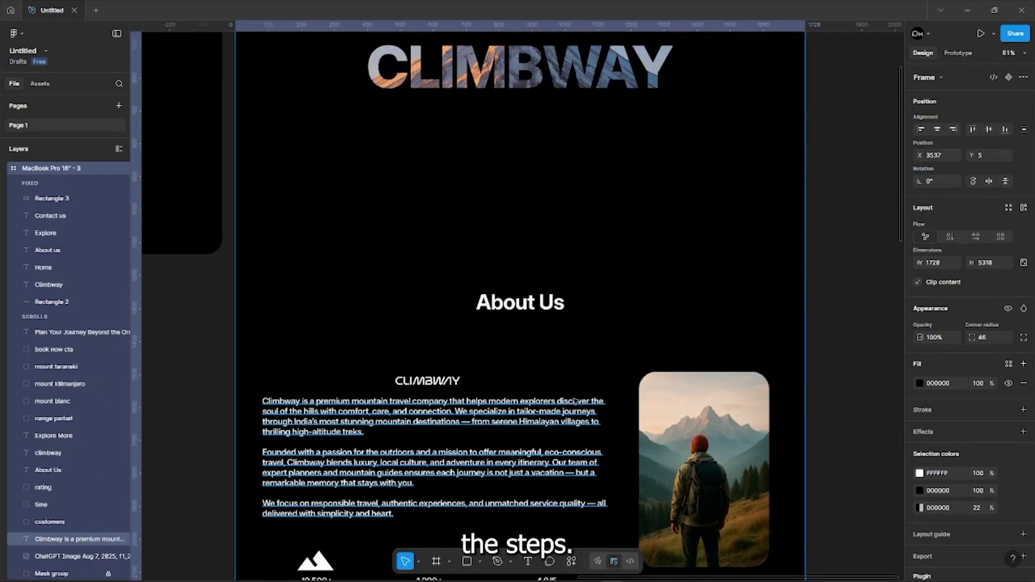
{"action": "scroll", "coordinate": [574, 399], "scroll_direction": "down", "scroll_amount": 5, "text": "ctrl"}
{"action": "scroll", "coordinate": [572, 396], "scroll_direction": "down", "scroll_amount": 1}
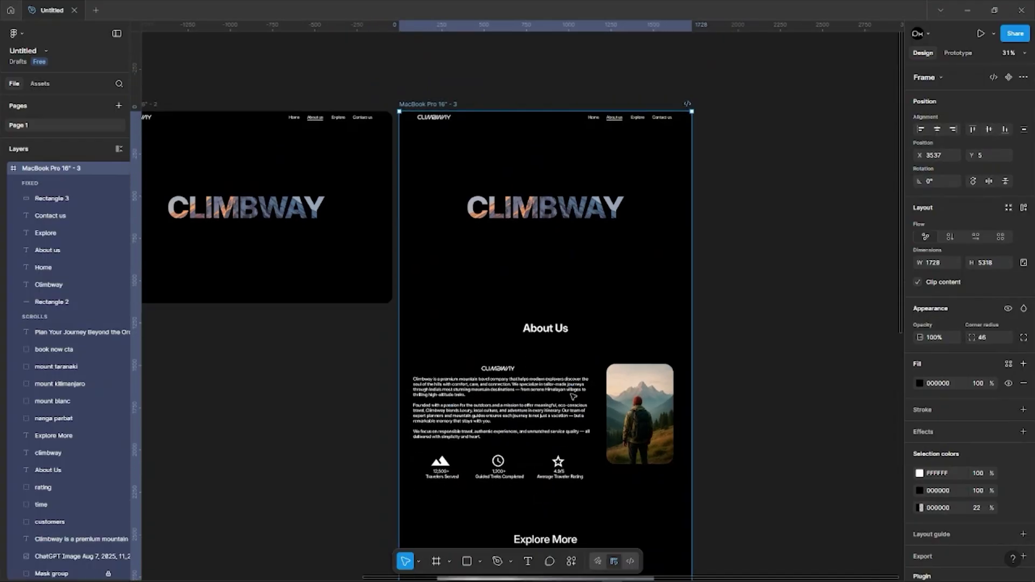
{"action": "key", "text": "Escape"}
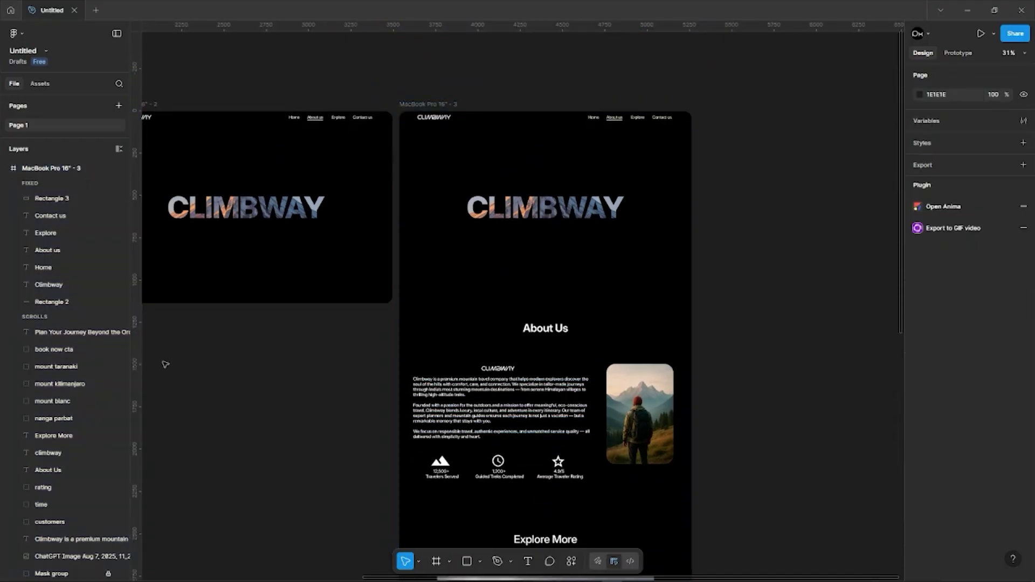
{"action": "scroll", "coordinate": [165, 364], "scroll_direction": "down", "scroll_amount": 2}
{"action": "scroll", "coordinate": [114, 427], "scroll_direction": "down", "scroll_amount": 5}
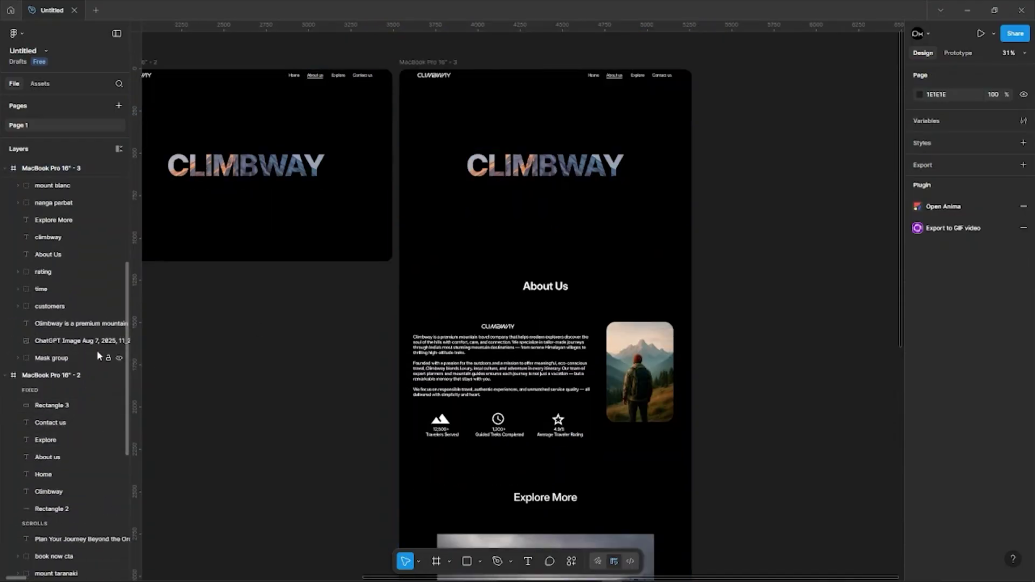
{"action": "scroll", "coordinate": [62, 324], "scroll_direction": "up", "scroll_amount": 4}
{"action": "left_click", "coordinate": [545, 171]}
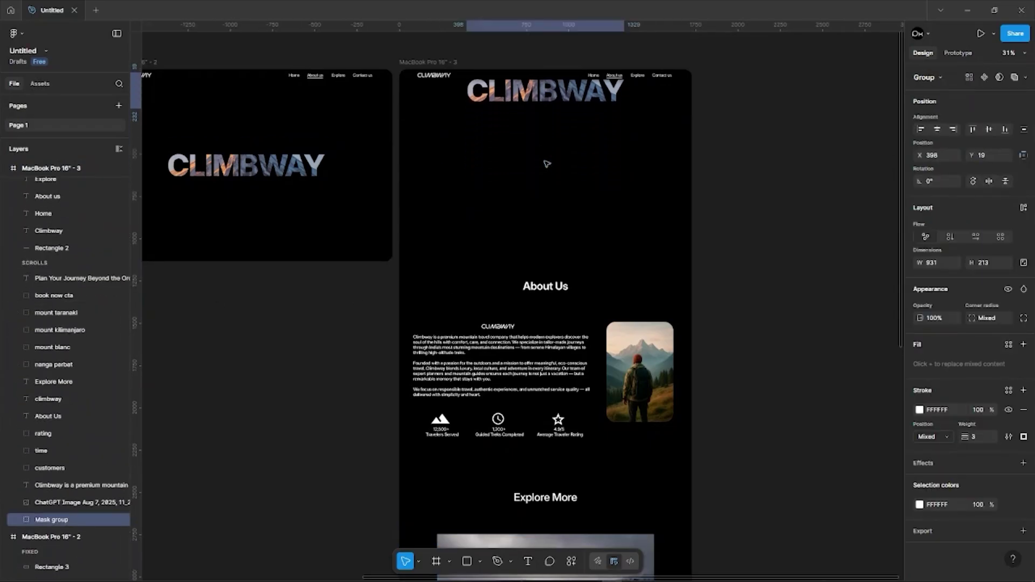
Step: Shift the third frame's 14 scrolling content layers, from the Plan Your Journey heading to the ChatGPT image, upward together
{"action": "scroll", "coordinate": [545, 164], "scroll_direction": "down", "scroll_amount": 3}
{"action": "left_click", "coordinate": [81, 278]}
{"action": "left_click", "coordinate": [81, 502], "text": "shift"}
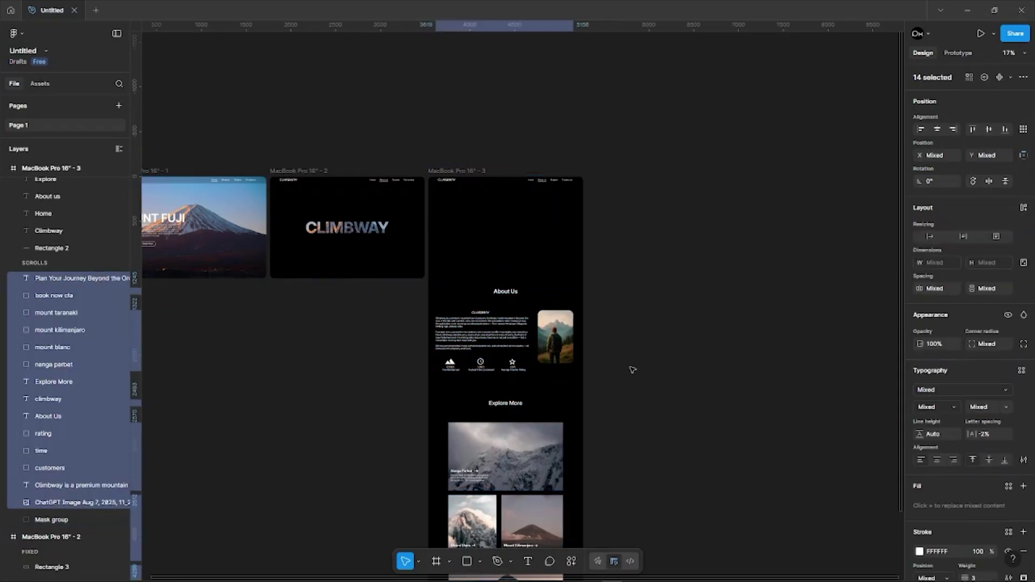
{"action": "key", "text": "shift+Up"}
{"action": "key", "text": "shift+Up"}
{"action": "key", "text": "shift+Up"}
{"action": "key", "text": "shift+Up"}
{"action": "key", "text": "shift+Up"}
{"action": "key", "text": "shift+Up"}
{"action": "key", "text": "shift+Up"}
{"action": "key", "text": "shift+Up"}
{"action": "key", "text": "shift+Up"}
{"action": "key", "text": "shift+Up"}
{"action": "key", "text": "shift+Up"}
{"action": "key", "text": "shift+Up"}
{"action": "key", "text": "shift+Up"}
{"action": "key", "text": "shift+Up"}
{"action": "key", "text": "shift+Up"}
{"action": "key", "text": "shift+Up"}
{"action": "key", "text": "shift+Up"}
{"action": "key", "text": "shift+Up"}
{"action": "key", "text": "shift+Up"}
{"action": "key", "text": "shift+Up"}
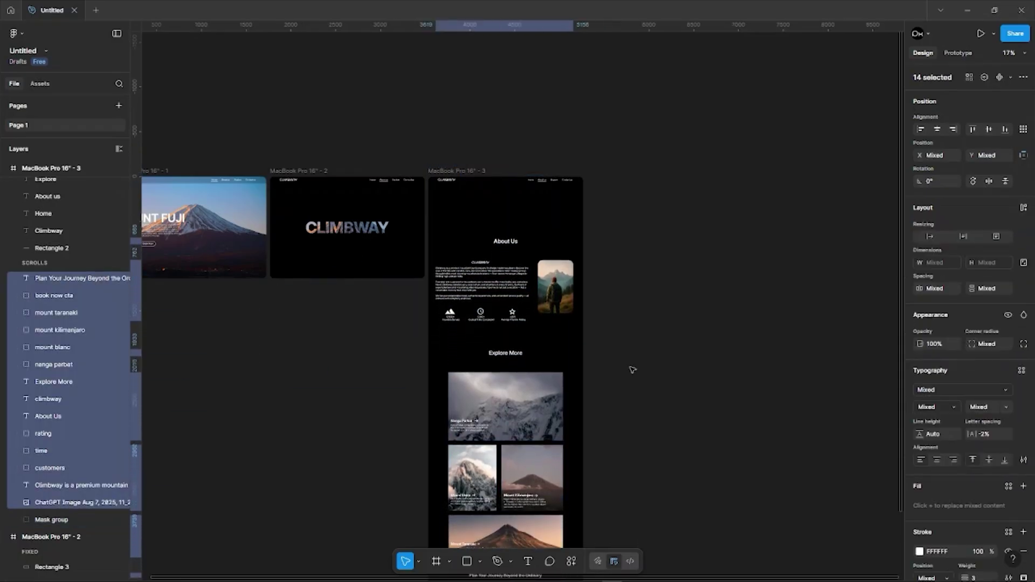
{"action": "key", "text": "shift+Up"}
{"action": "key", "text": "shift+Up"}
{"action": "key", "text": "shift+Up"}
{"action": "key", "text": "shift+Up"}
{"action": "key", "text": "shift+Up"}
{"action": "key", "text": "shift+Up"}
{"action": "key", "text": "shift+Up"}
{"action": "key", "text": "shift+Up"}
{"action": "key", "text": "shift+Up"}
{"action": "key", "text": "shift+Up"}
{"action": "key", "text": "shift+Up"}
{"action": "key", "text": "shift+Up"}
{"action": "key", "text": "shift+Up"}
{"action": "key", "text": "shift+Up"}
{"action": "key", "text": "shift+Up"}
{"action": "key", "text": "shift+Up"}
Step: Enlarge the third frame's About Us heading to font size 96 and move it up, centred below the navigation bar
{"action": "scroll", "coordinate": [512, 190], "scroll_direction": "up", "scroll_amount": 3}
{"action": "left_click", "coordinate": [507, 238]}
{"action": "left_click", "coordinate": [1006, 381]}
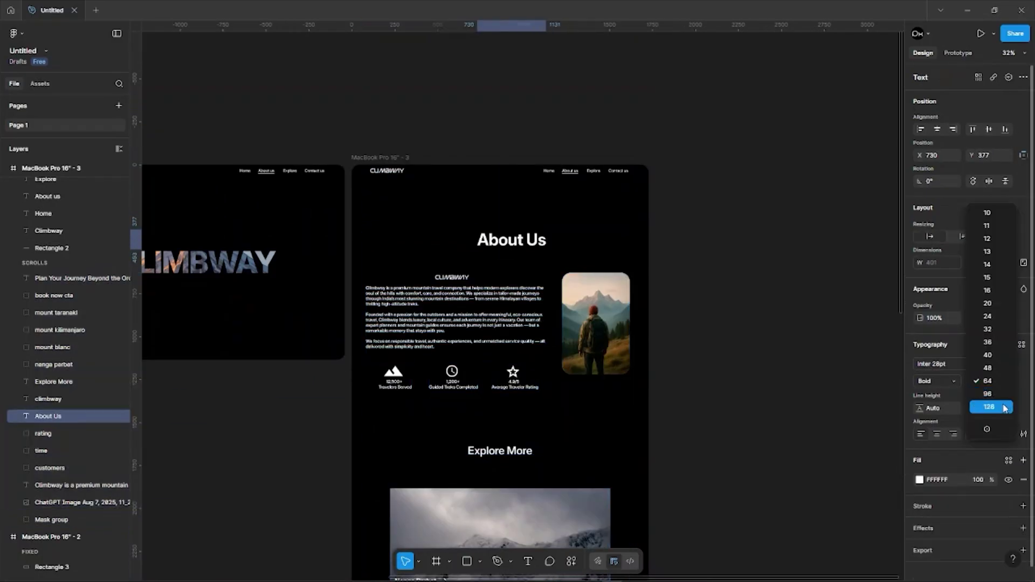
{"action": "left_click", "coordinate": [1002, 408]}
{"action": "left_click_drag", "start_coordinate": [510, 243], "coordinate": [496, 242]}
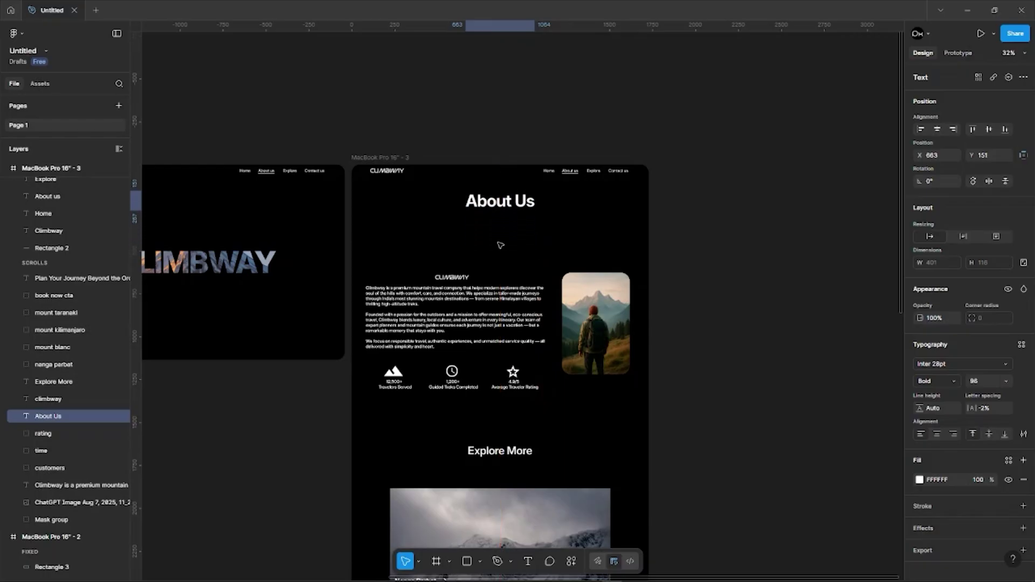
Step: Set the small climbway wordmark above the About Us description to font size 48
{"action": "left_click", "coordinate": [453, 278]}
{"action": "left_click", "coordinate": [1005, 381]}
{"action": "left_click", "coordinate": [1002, 407]}
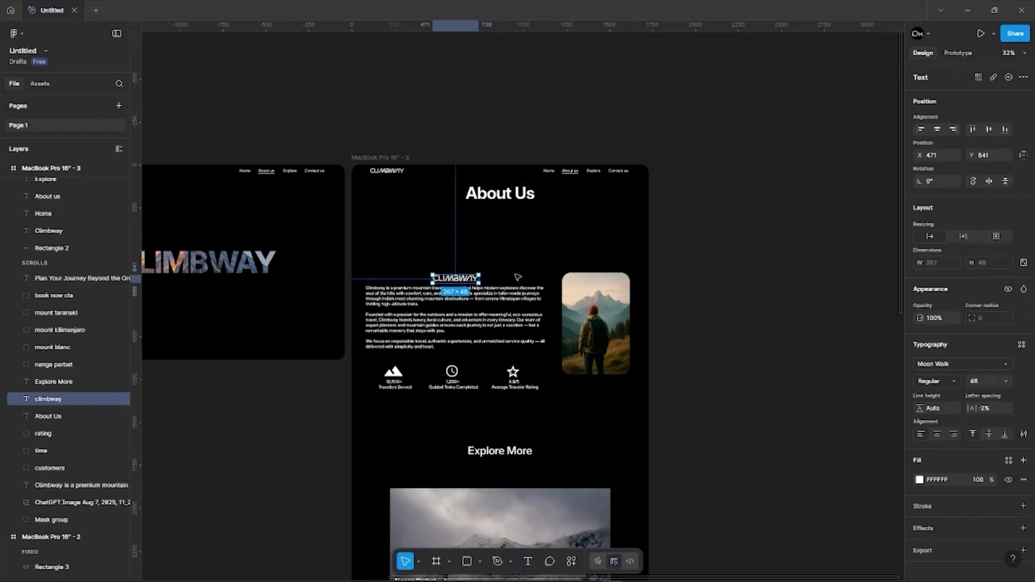
Step: Move the climbway wordmark, description, three statistics and hiker photo up together, closer to the About Us heading
{"action": "left_click", "coordinate": [485, 318], "text": "shift"}
{"action": "left_click", "coordinate": [395, 375], "text": "shift"}
{"action": "left_click", "coordinate": [453, 376], "text": "shift"}
{"action": "left_click", "coordinate": [515, 378], "text": "shift"}
{"action": "left_click", "coordinate": [586, 346], "text": "shift"}
{"action": "key", "text": "shift+Up"}
{"action": "key", "text": "shift+Up"}
{"action": "key", "text": "shift+Up"}
{"action": "key", "text": "shift+Up"}
{"action": "key", "text": "shift+Up"}
{"action": "key", "text": "shift+Up"}
{"action": "key", "text": "shift+Up"}
{"action": "key", "text": "shift+Up"}
{"action": "key", "text": "shift+Up"}
{"action": "key", "text": "shift+Up"}
{"action": "key", "text": "shift+Up"}
{"action": "key", "text": "shift+Up"}
{"action": "key", "text": "shift+Up"}
{"action": "key", "text": "shift+Up"}
{"action": "key", "text": "shift+Up"}
{"action": "key", "text": "shift+Up"}
{"action": "key", "text": "shift+Up"}
{"action": "key", "text": "shift+Up"}
{"action": "key", "text": "shift+Up"}
{"action": "key", "text": "shift+Up"}
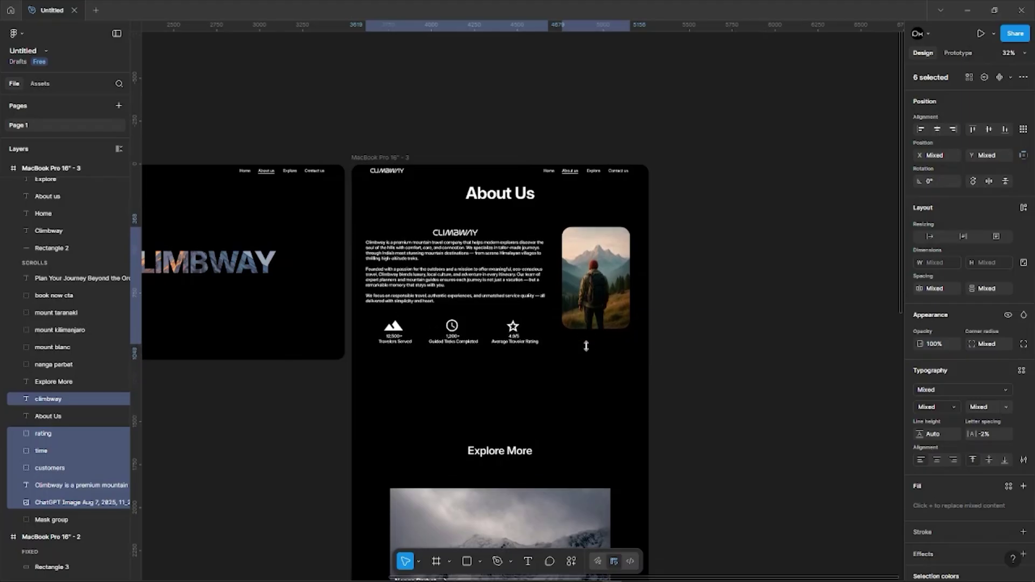
{"action": "key", "text": "shift+Up"}
{"action": "key", "text": "shift+Up"}
{"action": "key", "text": "shift+Up"}
{"action": "key", "text": "shift+Up"}
{"action": "key", "text": "shift+Up"}
{"action": "key", "text": "shift+Up"}
{"action": "key", "text": "shift+Up"}
{"action": "key", "text": "shift+Up"}
Step: Set the opacity of the third frame's Explore More heading, four mountain gallery cards and booking call-to-action to 0%
{"action": "scroll", "coordinate": [586, 346], "scroll_direction": "down", "scroll_amount": 4}
{"action": "left_click", "coordinate": [545, 330]}
{"action": "left_click", "coordinate": [545, 372], "text": "shift"}
{"action": "left_click", "coordinate": [476, 439], "text": "shift"}
{"action": "left_click", "coordinate": [547, 499], "text": "shift"}
{"action": "left_click", "coordinate": [504, 460], "text": "shift"}
{"action": "left_click", "coordinate": [505, 468], "text": "shift"}
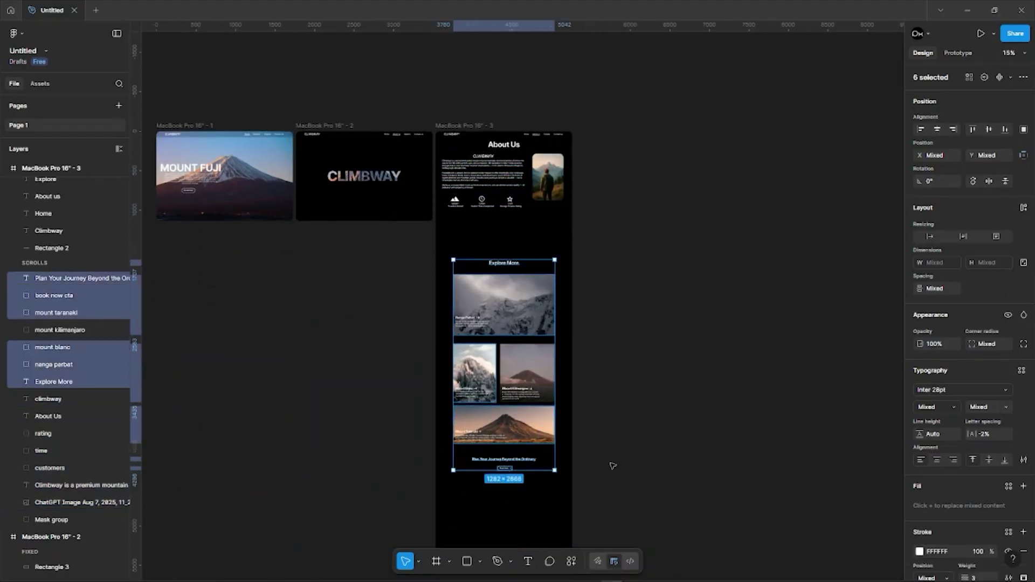
{"action": "key", "text": "0"}
{"action": "key", "text": "0"}
{"action": "left_click", "coordinate": [532, 372]}
{"action": "key", "text": "0"}
{"action": "key", "text": "0"}
Step: Shrink the third frame back to 1728 × 1135 around the About Us section
{"action": "scroll", "coordinate": [544, 399], "scroll_direction": "down", "scroll_amount": 2}
{"action": "left_click", "coordinate": [515, 412]}
{"action": "left_click_drag", "start_coordinate": [521, 444], "coordinate": [534, 138]}
{"action": "scroll", "coordinate": [518, 172], "scroll_direction": "up", "scroll_amount": 2}
{"action": "scroll", "coordinate": [503, 215], "scroll_direction": "up", "scroll_amount": 4}
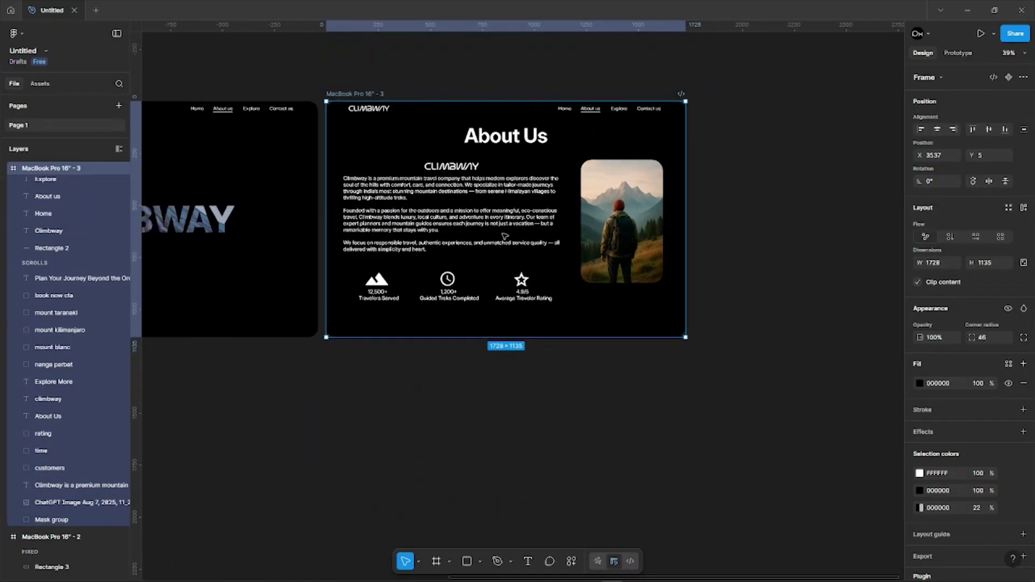
Step: Add a prototype connection from the Mount Fuji hero frame to the CLIMBWAY mask frame
{"action": "scroll", "coordinate": [504, 236], "scroll_direction": "down", "scroll_amount": 4}
{"action": "scroll", "coordinate": [504, 236], "scroll_direction": "left", "scroll_amount": 2}
{"action": "left_click", "coordinate": [958, 53]}
{"action": "left_click", "coordinate": [480, 229]}
{"action": "scroll", "coordinate": [396, 215], "scroll_direction": "up", "scroll_amount": 4}
{"action": "scroll", "coordinate": [394, 183], "scroll_direction": "down", "scroll_amount": 4}
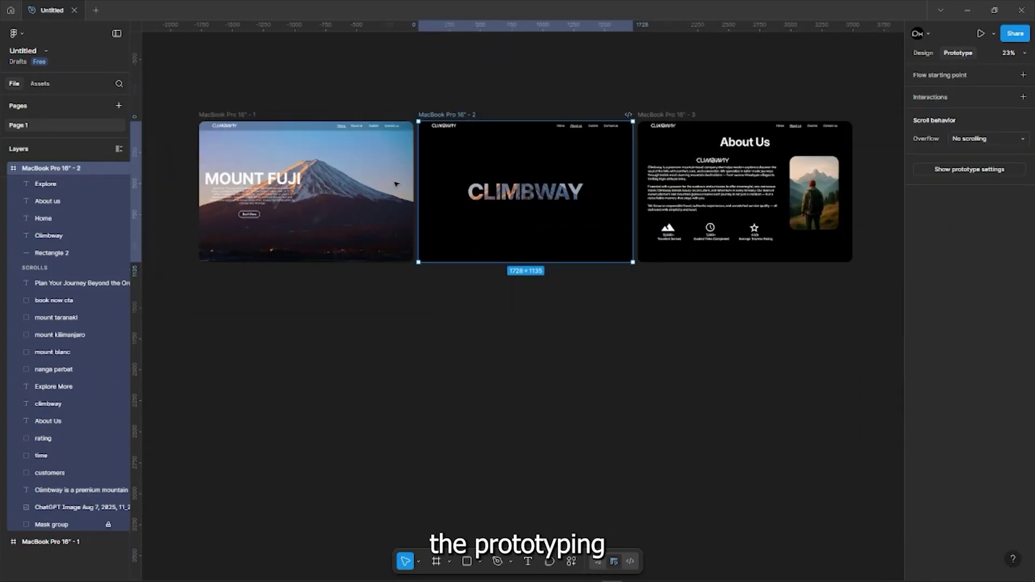
{"action": "scroll", "coordinate": [396, 184], "scroll_direction": "left", "scroll_amount": 1}
{"action": "left_click", "coordinate": [249, 115]}
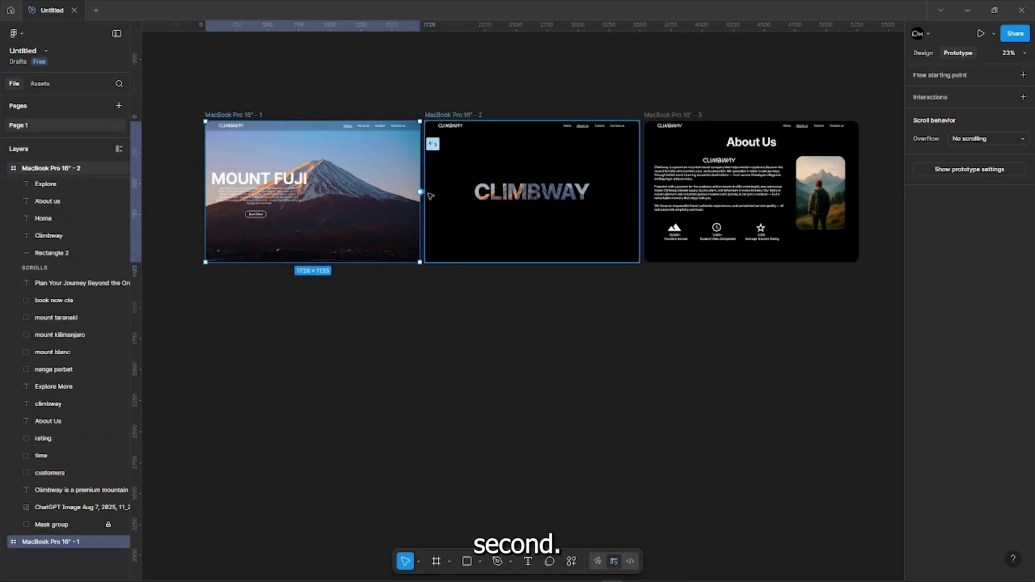
{"action": "left_click_drag", "start_coordinate": [430, 196], "coordinate": [431, 196]}
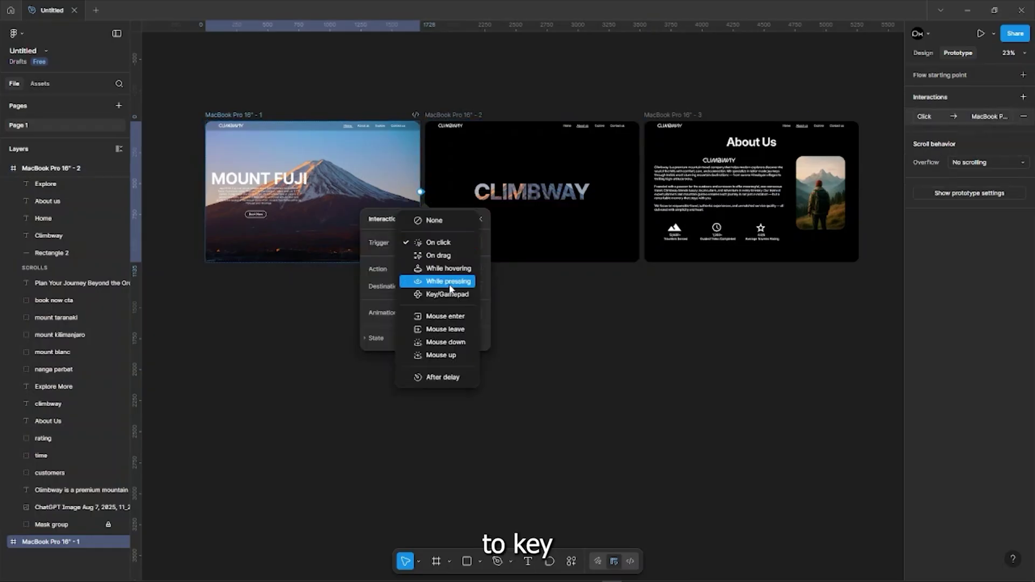
Step: Trigger the hero frame's connection with the down arrow key and animate it with Smart animate on the Slow curve
{"action": "left_click", "coordinate": [451, 293]}
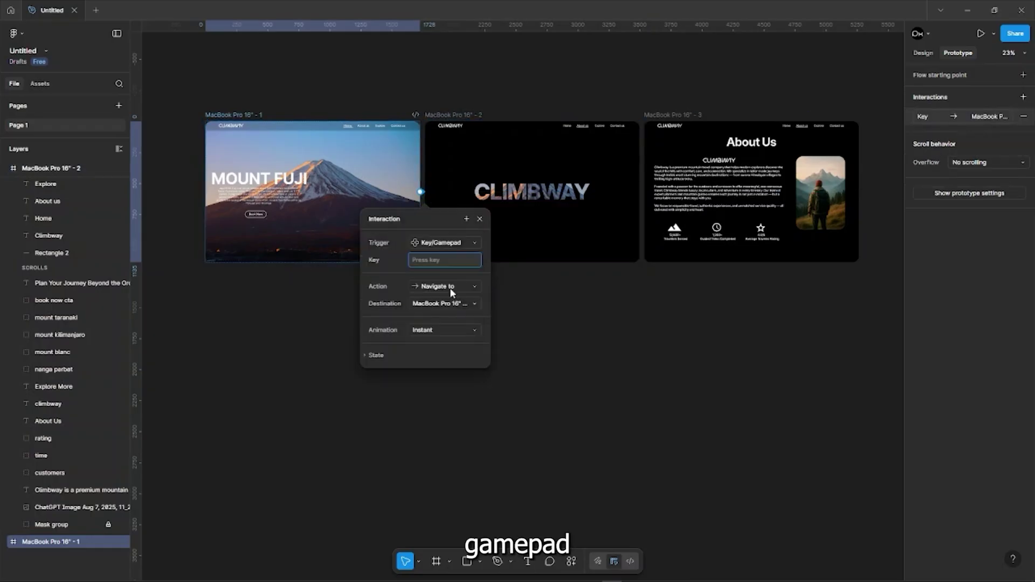
{"action": "left_click", "coordinate": [459, 330]}
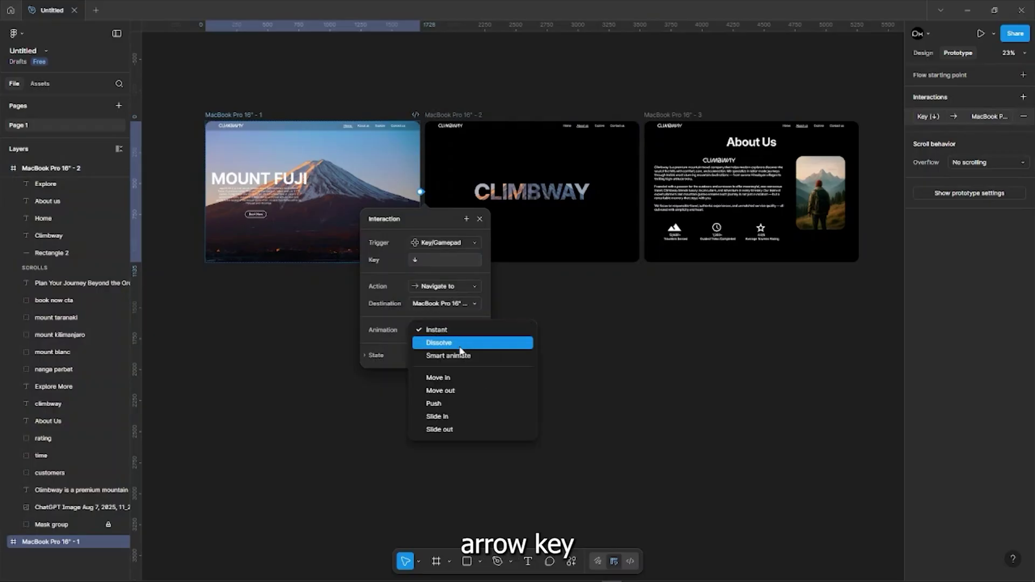
{"action": "left_click", "coordinate": [458, 353]}
{"action": "left_click", "coordinate": [455, 348]}
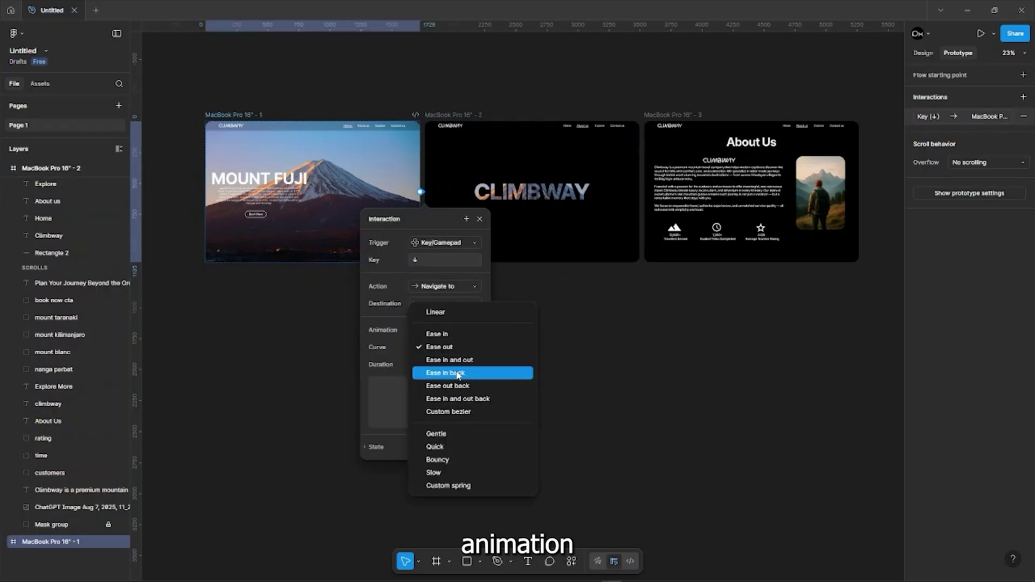
{"action": "left_click", "coordinate": [458, 473]}
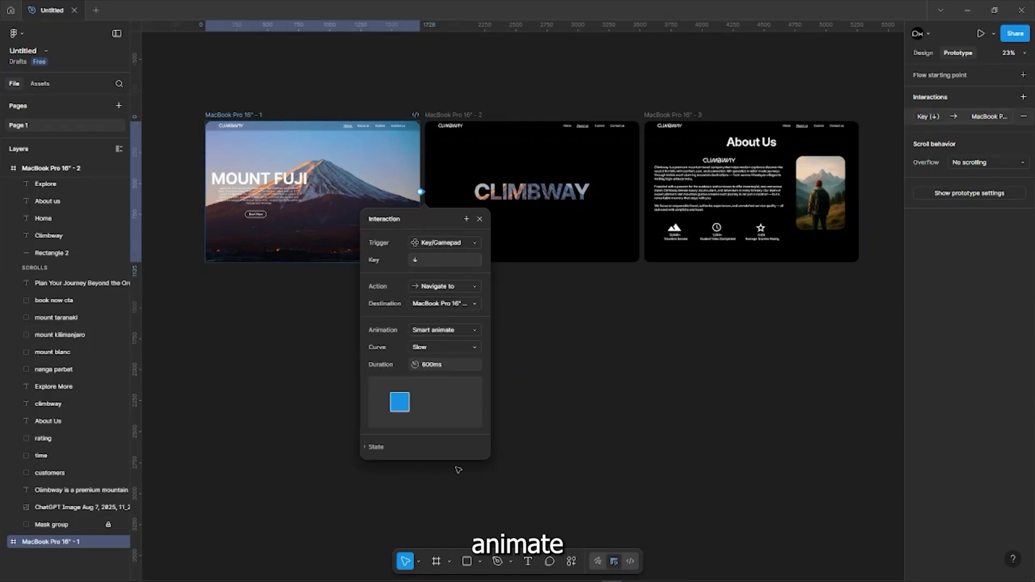
{"action": "left_click", "coordinate": [430, 365]}
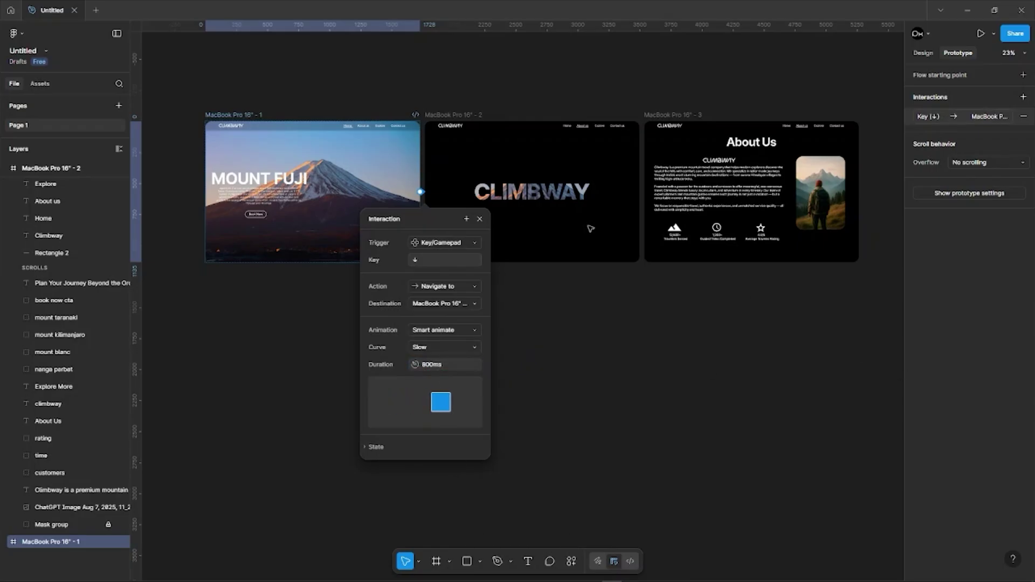
{"action": "left_click", "coordinate": [480, 222]}
Step: Connect the CLIMBWAY mask frame back to the Mount Fuji frame, triggered by the up arrow key
{"action": "scroll", "coordinate": [445, 214], "scroll_direction": "up", "scroll_amount": 5}
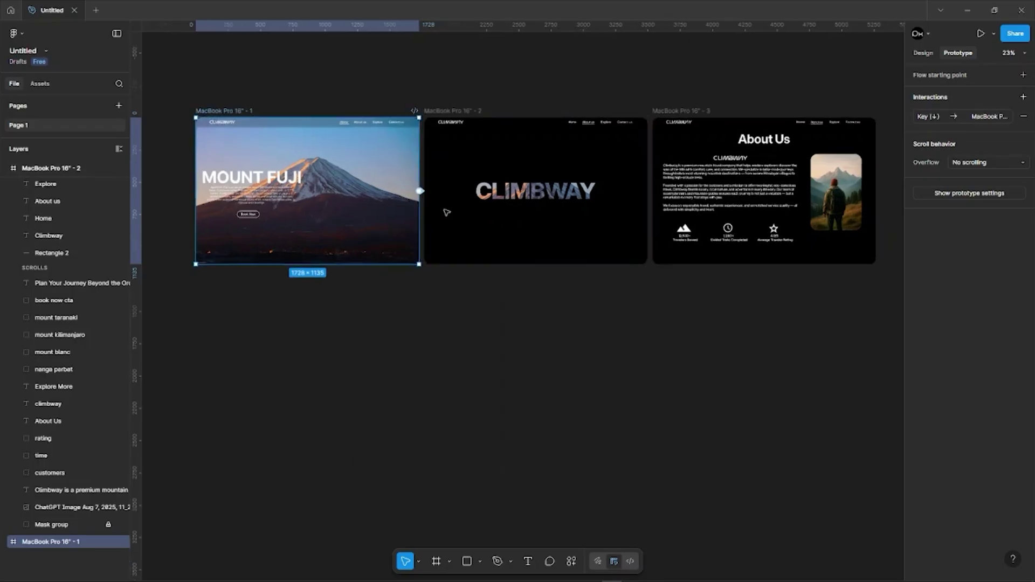
{"action": "scroll", "coordinate": [406, 183], "scroll_direction": "up", "scroll_amount": 2}
{"action": "scroll", "coordinate": [398, 173], "scroll_direction": "up", "scroll_amount": 3}
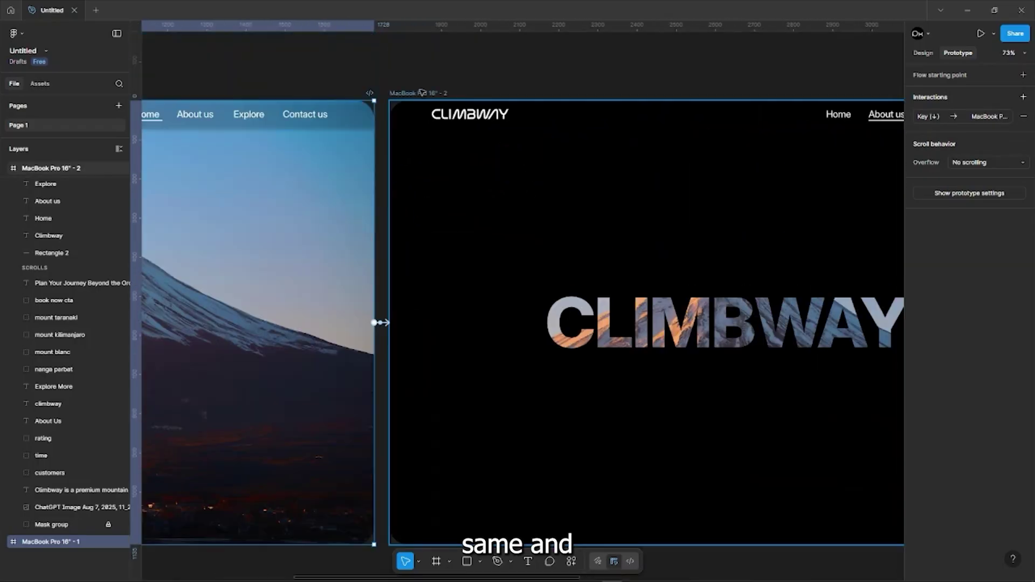
{"action": "left_click", "coordinate": [414, 215]}
{"action": "left_click_drag", "start_coordinate": [391, 331], "coordinate": [369, 333]}
{"action": "left_click", "coordinate": [390, 373]}
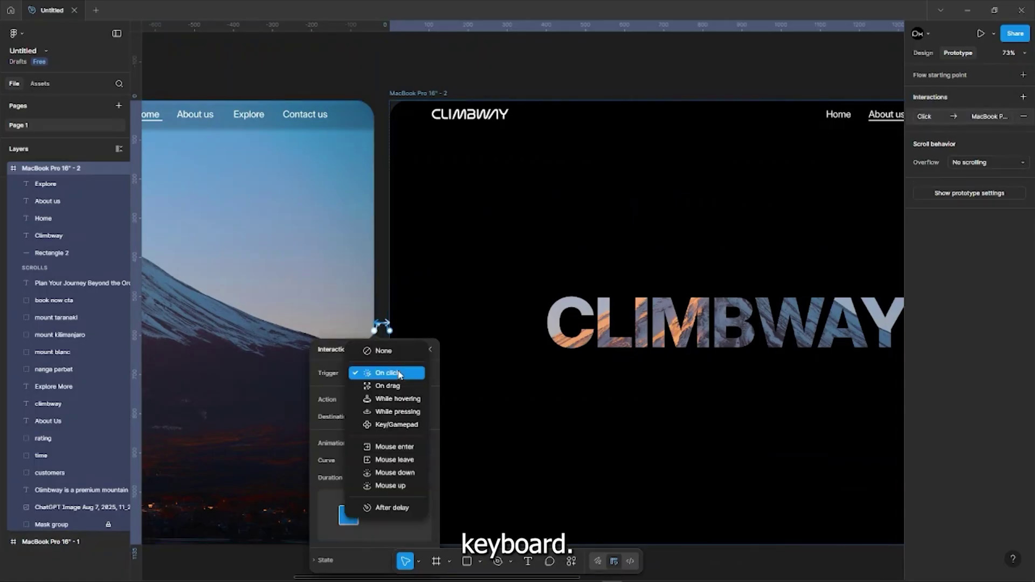
{"action": "left_click", "coordinate": [391, 425]}
{"action": "key", "text": "Up"}
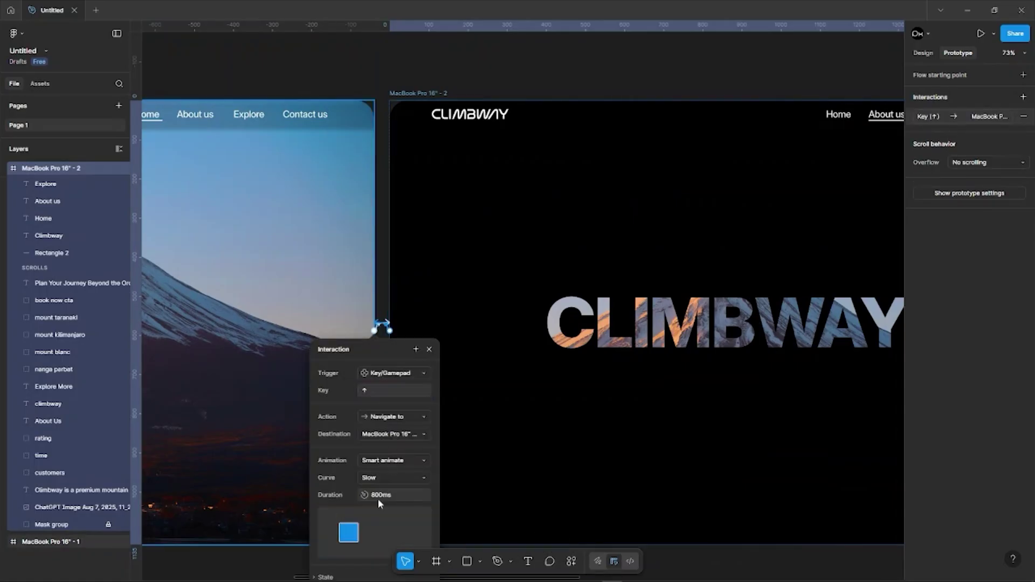
{"action": "scroll", "coordinate": [412, 476], "scroll_direction": "down", "scroll_amount": 5}
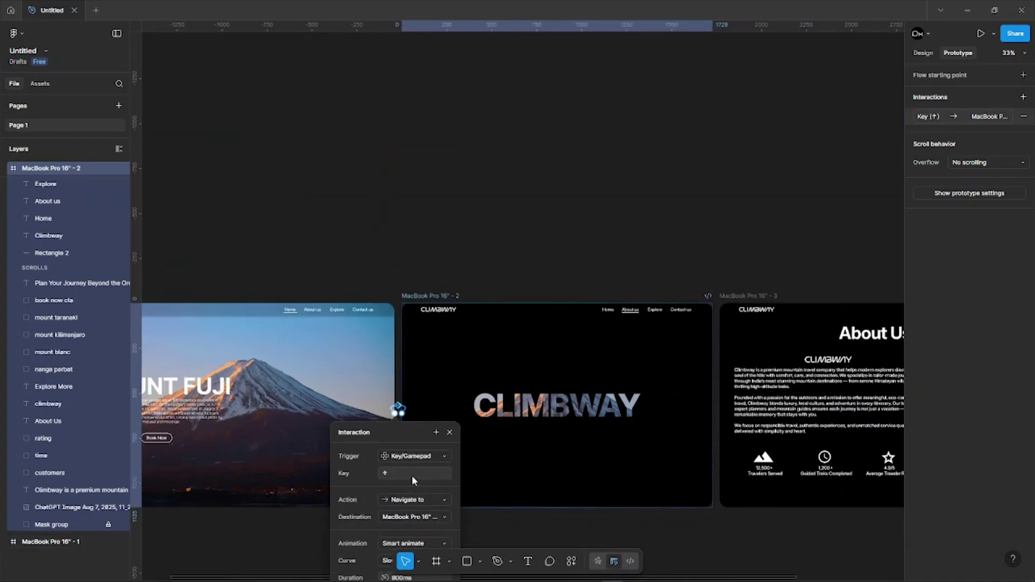
{"action": "left_click", "coordinate": [494, 524]}
Step: Connect the CLIMBWAY mask frame to the About Us frame with an After delay trigger and a delay of 1
{"action": "scroll", "coordinate": [486, 486], "scroll_direction": "up", "scroll_amount": 2}
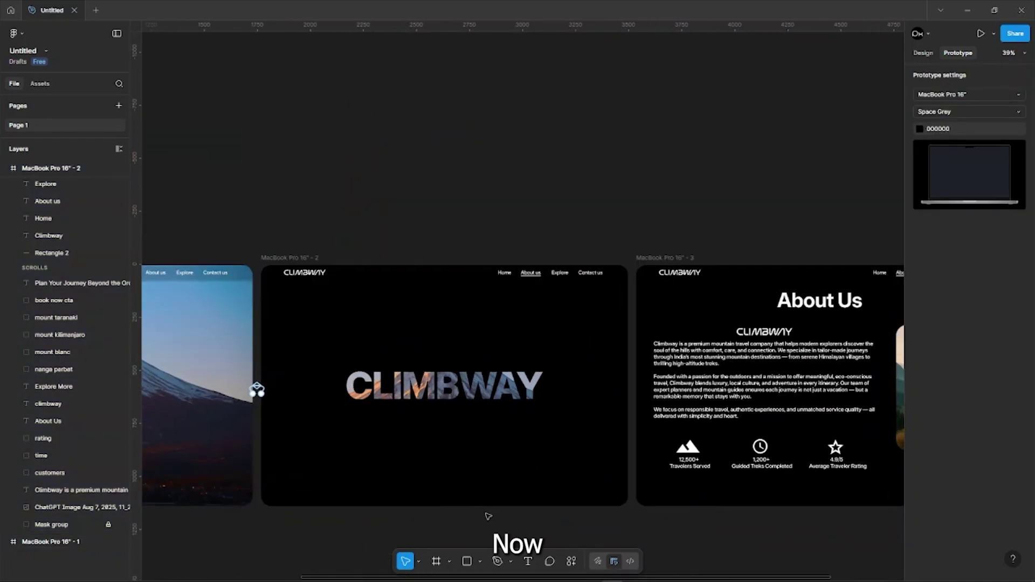
{"action": "scroll", "coordinate": [335, 288], "scroll_direction": "down", "scroll_amount": 1}
{"action": "left_click", "coordinate": [303, 211]}
{"action": "left_click", "coordinate": [303, 210]}
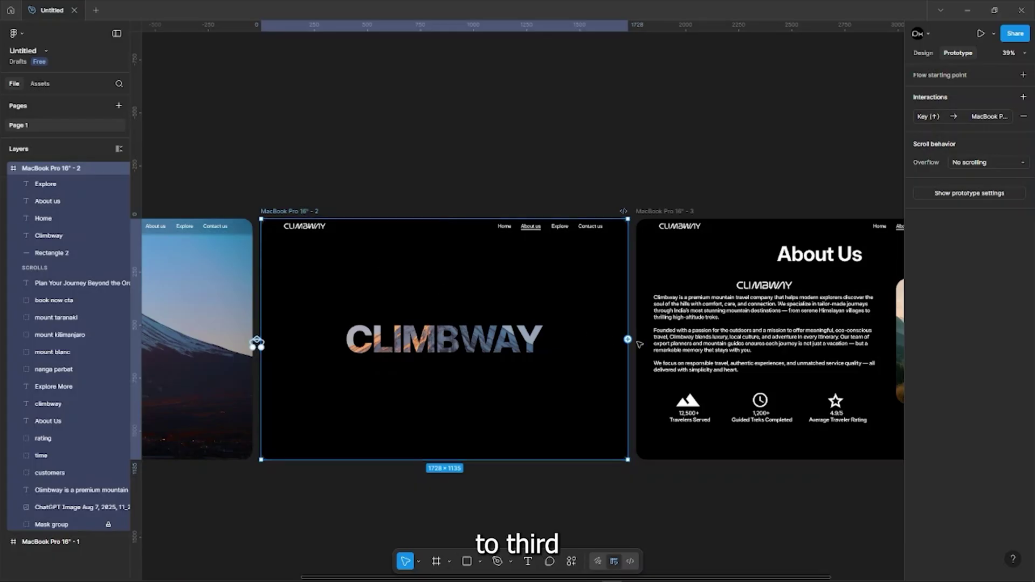
{"action": "left_click_drag", "start_coordinate": [628, 340], "coordinate": [648, 343]}
{"action": "left_click", "coordinate": [655, 390]}
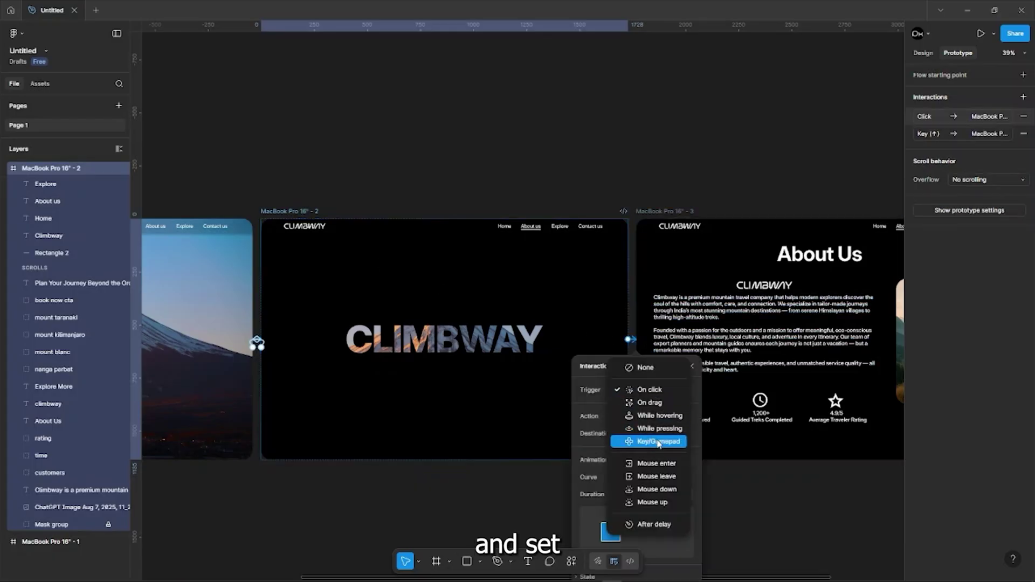
{"action": "left_click", "coordinate": [667, 525]}
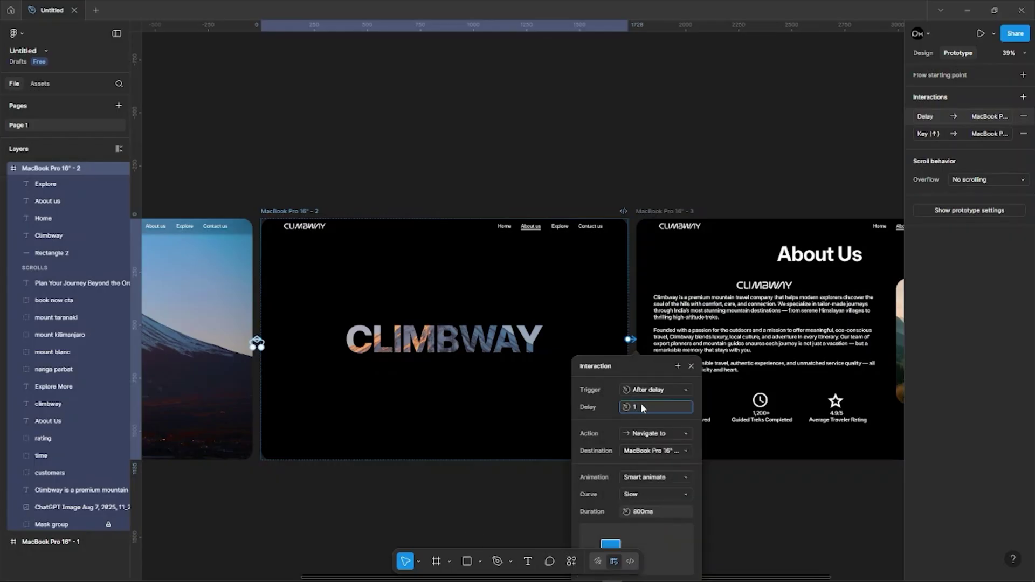
{"action": "key", "text": "Return"}
{"action": "left_click", "coordinate": [739, 522]}
Step: Connect the About Us frame to the Mount Fuji frame, triggered by the up arrow key
{"action": "scroll", "coordinate": [738, 522], "scroll_direction": "down", "scroll_amount": 3}
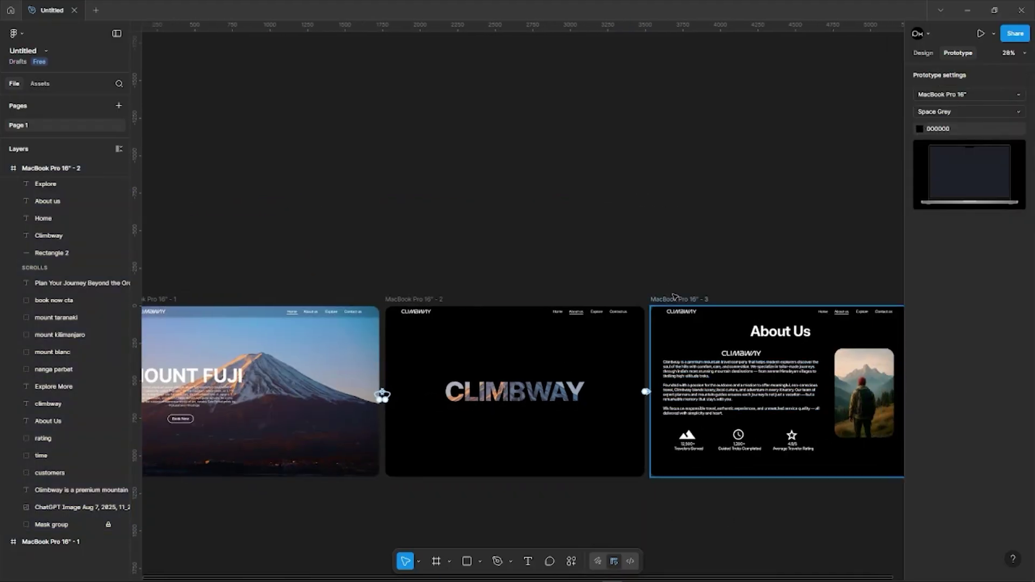
{"action": "left_click", "coordinate": [675, 298]}
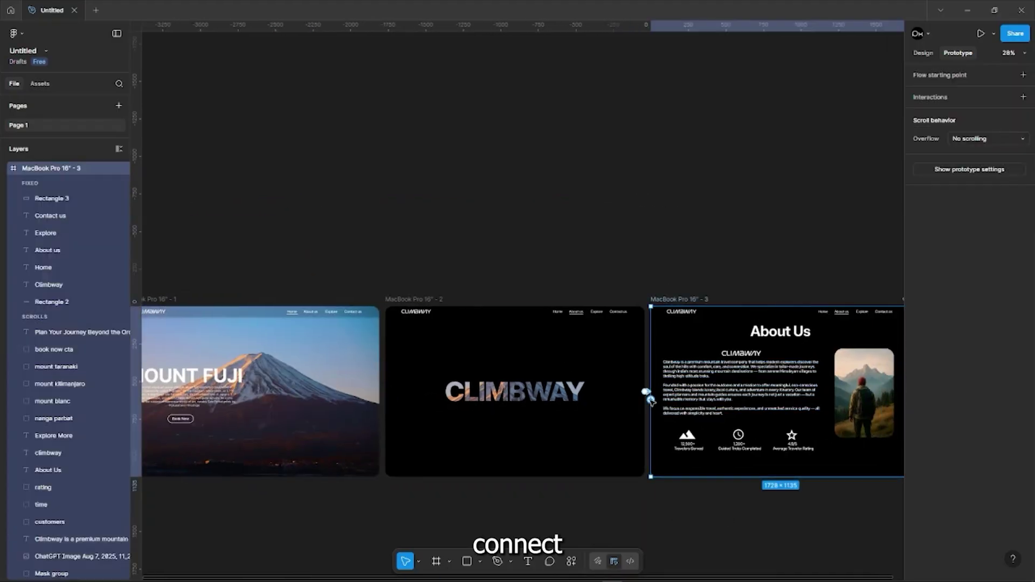
{"action": "left_click_drag", "start_coordinate": [651, 401], "coordinate": [371, 391]}
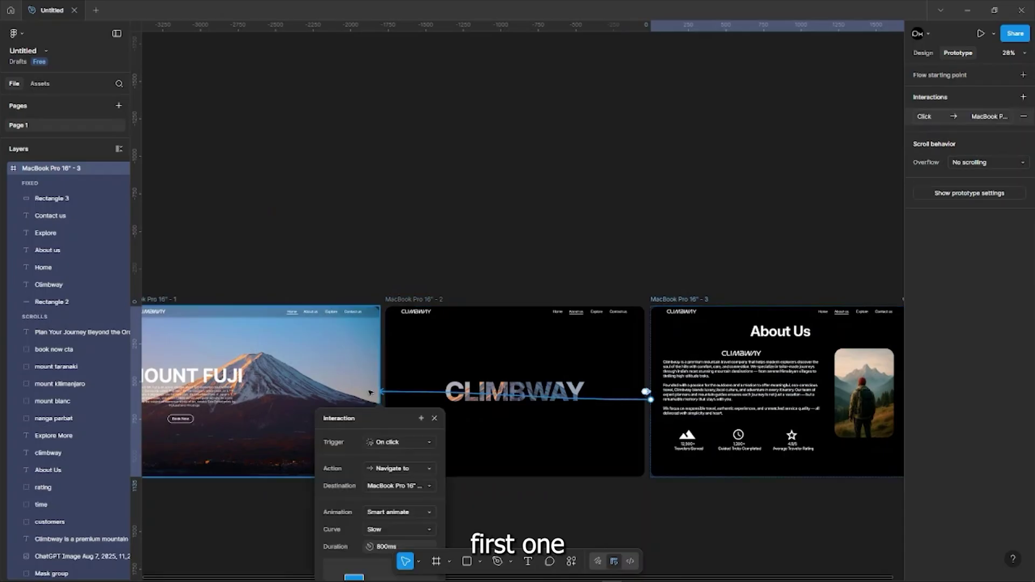
{"action": "left_click", "coordinate": [395, 446]}
{"action": "left_click", "coordinate": [396, 487]}
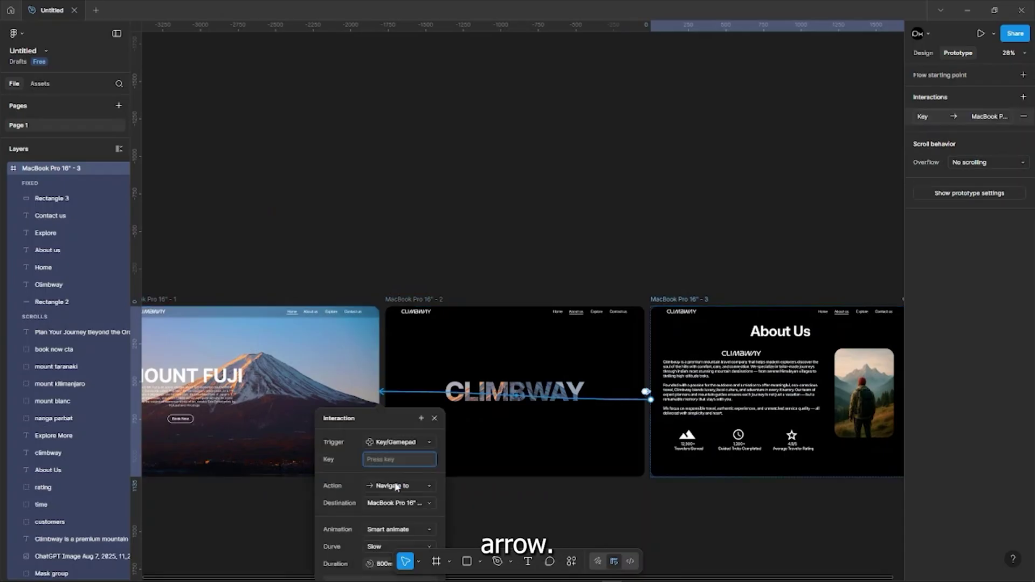
{"action": "scroll", "coordinate": [396, 487], "scroll_direction": "down", "scroll_amount": 5}
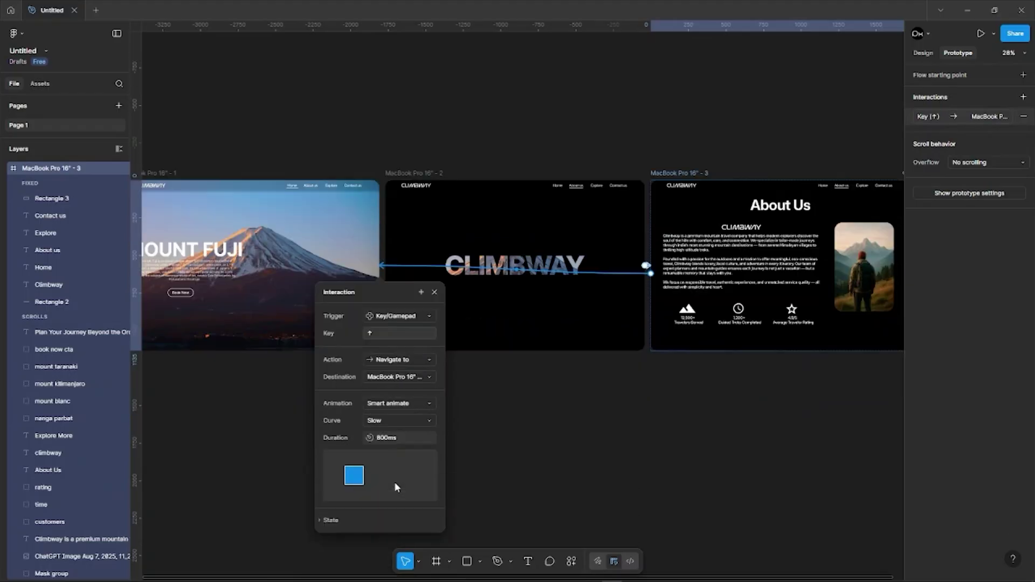
{"action": "left_click", "coordinate": [424, 379]}
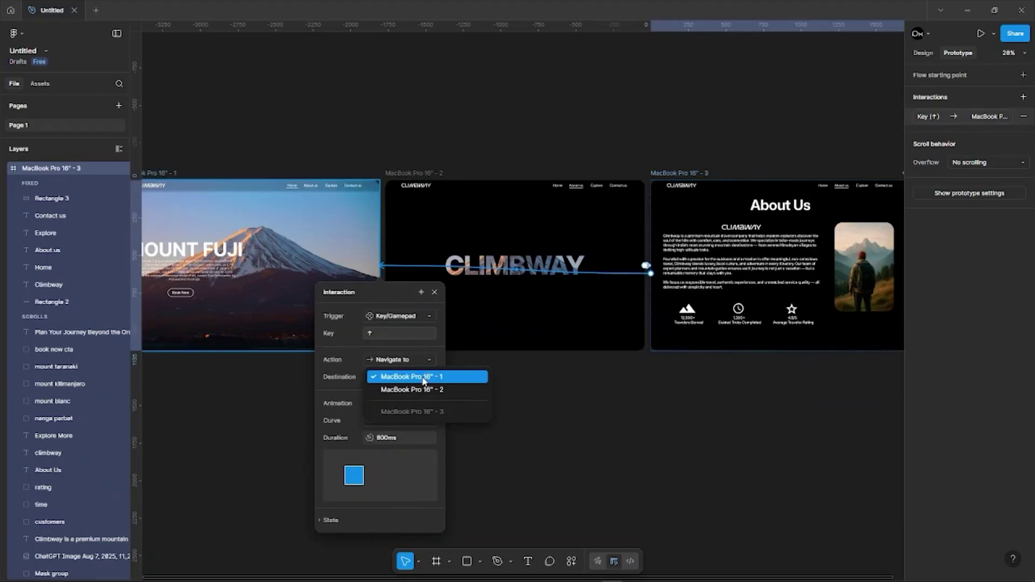
{"action": "left_click", "coordinate": [550, 419]}
Step: Play the prototype from the Mount Fuji hero to About Us and back, and close the preview
{"action": "scroll", "coordinate": [544, 419], "scroll_direction": "down", "scroll_amount": 5}
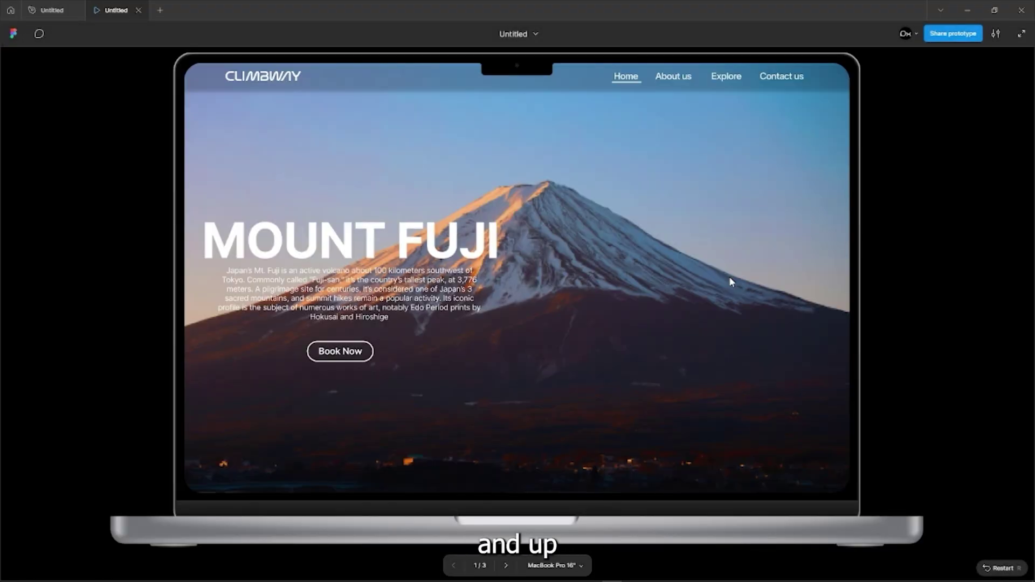
{"action": "key", "text": "Right"}
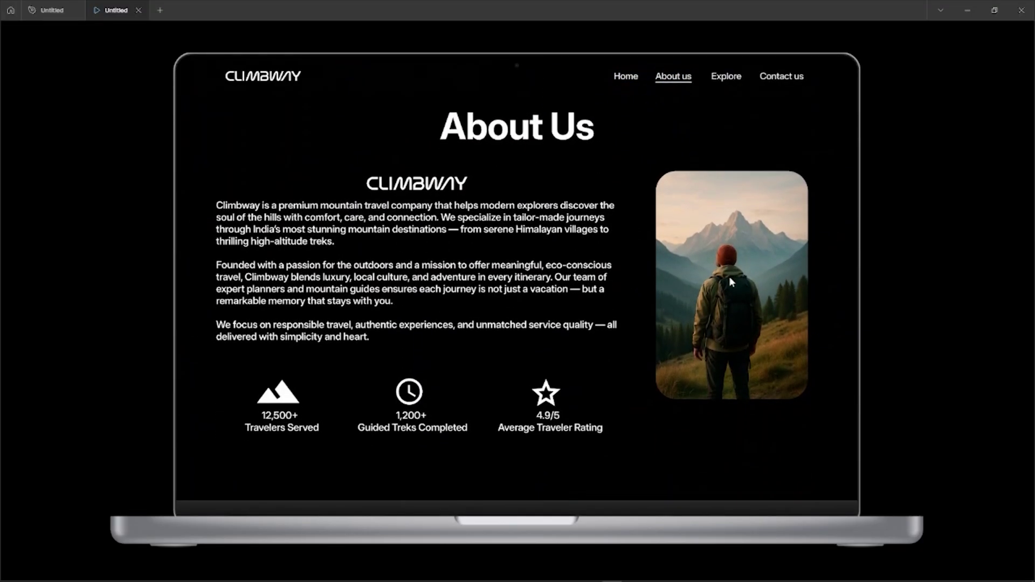
{"action": "key", "text": "Left"}
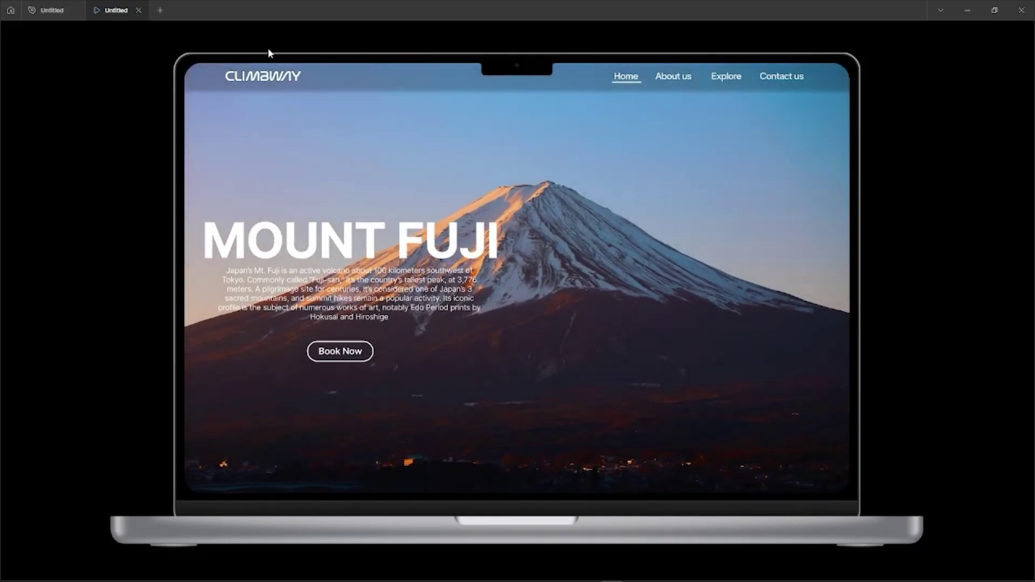
{"action": "left_click", "coordinate": [138, 10]}
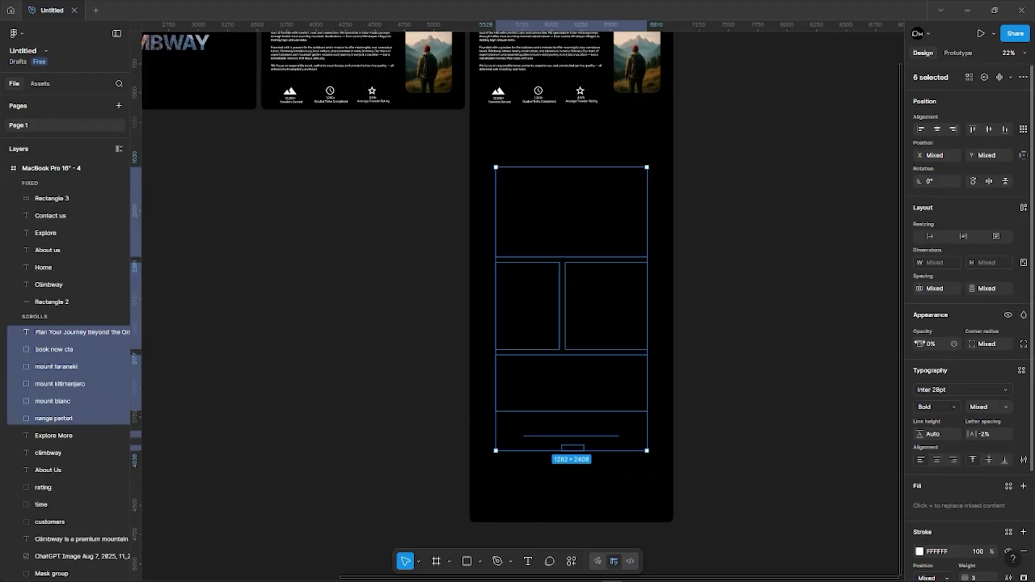
Step: Set the opacity of the fourth frame's four mountain cards, booking call-to-action and Explore More heading to 100%
{"action": "key", "text": "0"}
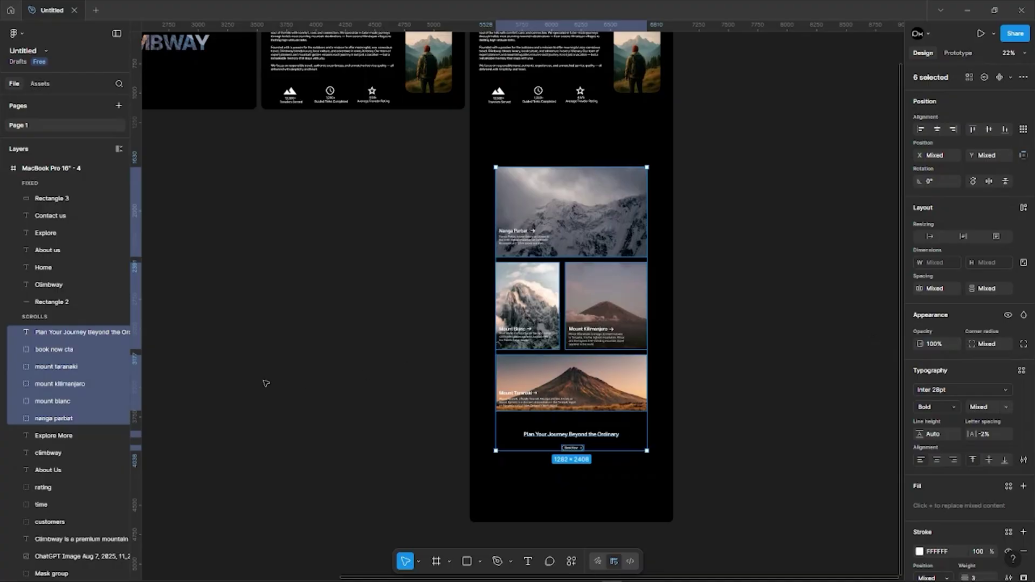
{"action": "left_click", "coordinate": [62, 436]}
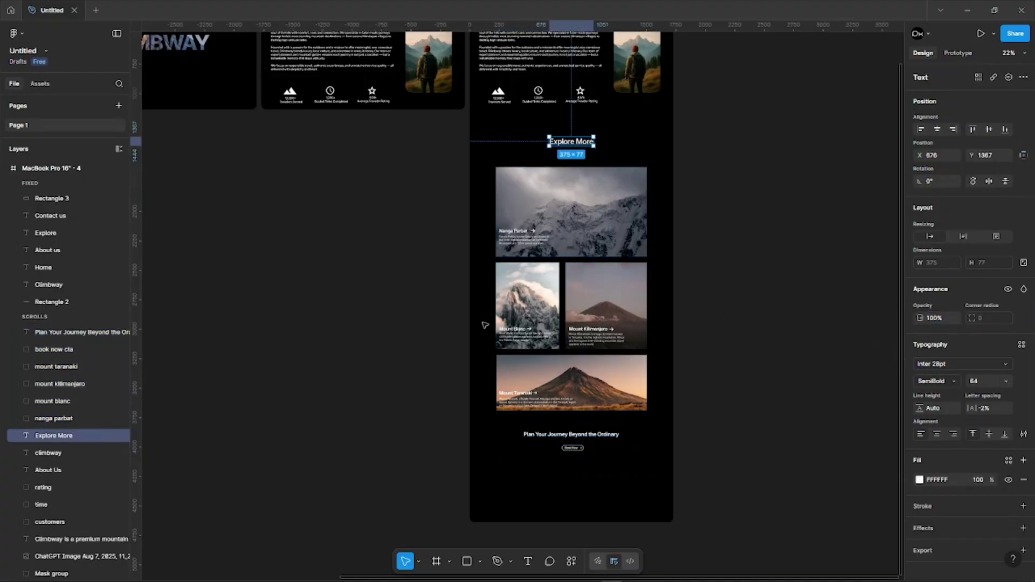
Step: Move the fourth frame's whole About Us section, including its text, statistics and hiker photo, up beyond the frame's upper edge
{"action": "scroll", "coordinate": [485, 325], "scroll_direction": "up", "scroll_amount": 3}
{"action": "left_click_drag", "start_coordinate": [493, 179], "coordinate": [638, 281]}
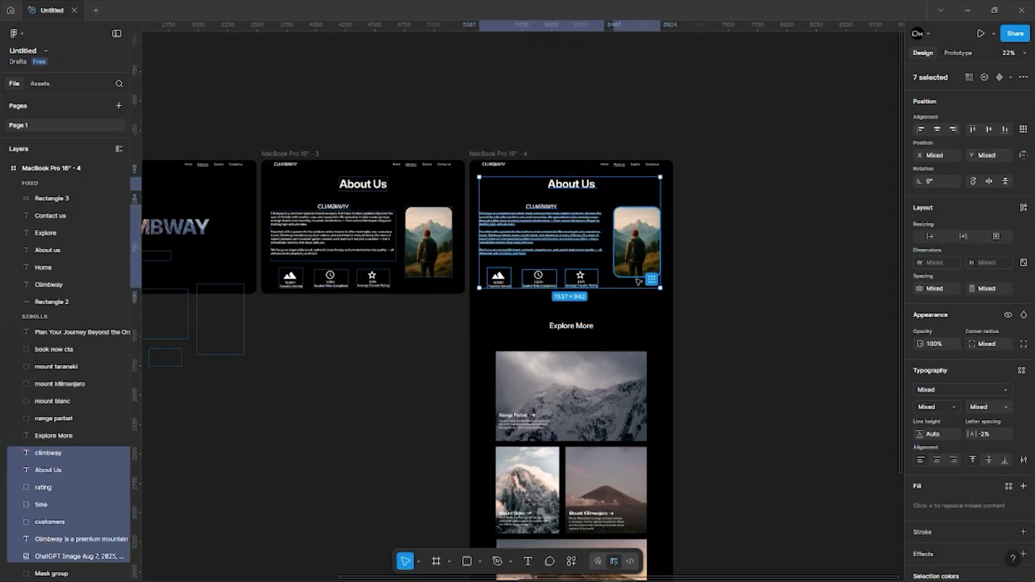
{"action": "key", "text": "shift+Up"}
{"action": "key", "text": "shift+Up"}
{"action": "key", "text": "shift+Up"}
{"action": "key", "text": "shift+Up"}
{"action": "key", "text": "shift+Up"}
{"action": "key", "text": "shift+Up"}
{"action": "key", "text": "shift+Up"}
{"action": "key", "text": "shift+Up"}
{"action": "key", "text": "shift+Up"}
{"action": "key", "text": "shift+Up"}
{"action": "key", "text": "shift+Up"}
{"action": "key", "text": "shift+Up"}
{"action": "key", "text": "shift+Up"}
{"action": "key", "text": "shift+Up"}
{"action": "key", "text": "shift+Up"}
{"action": "key", "text": "shift+Up"}
{"action": "key", "text": "shift+Up"}
{"action": "key", "text": "shift+Up"}
{"action": "key", "text": "shift+Up"}
{"action": "key", "text": "shift+Up"}
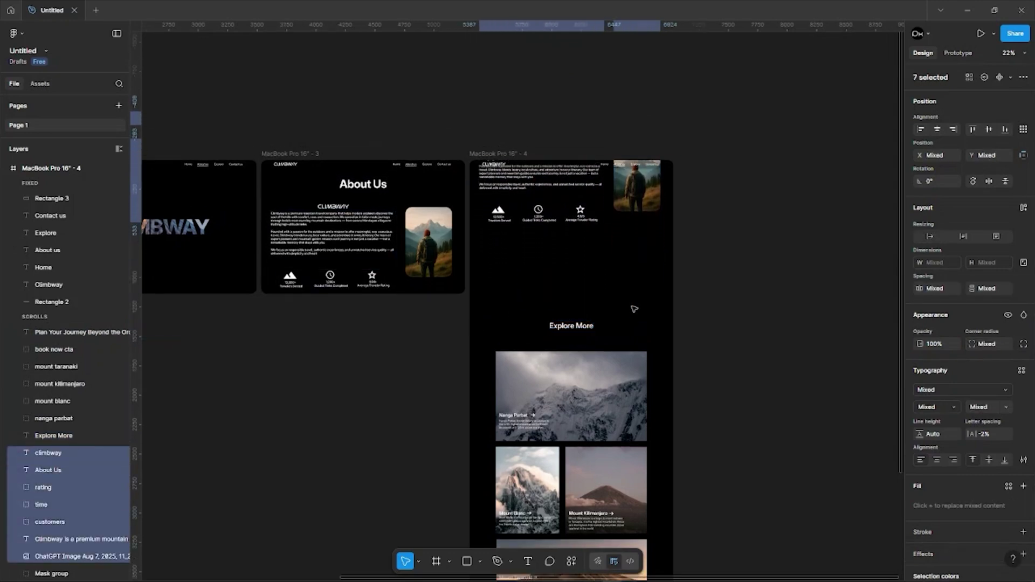
{"action": "key", "text": "shift+Up"}
{"action": "key", "text": "shift+Up"}
{"action": "key", "text": "shift+Up"}
{"action": "key", "text": "shift+Up"}
{"action": "key", "text": "shift+Up"}
{"action": "key", "text": "shift+Up"}
{"action": "key", "text": "shift+Up"}
{"action": "key", "text": "shift+Up"}
{"action": "key", "text": "shift+Up"}
{"action": "key", "text": "shift+Up"}
{"action": "key", "text": "shift+Up"}
{"action": "key", "text": "shift+Up"}
{"action": "key", "text": "shift+Up"}
{"action": "key", "text": "shift+Up"}
{"action": "key", "text": "shift+Up"}
{"action": "key", "text": "shift+Up"}
{"action": "key", "text": "shift+Up"}
{"action": "key", "text": "shift+Up"}
{"action": "key", "text": "shift+Up"}
{"action": "key", "text": "shift+Up"}
{"action": "key", "text": "shift+Up"}
{"action": "key", "text": "shift+Up"}
{"action": "key", "text": "shift+Up"}
{"action": "key", "text": "shift+Up"}
{"action": "key", "text": "shift+Up"}
{"action": "key", "text": "shift+Up"}
{"action": "key", "text": "shift+Up"}
{"action": "key", "text": "shift+Up"}
{"action": "key", "text": "shift+Up"}
{"action": "key", "text": "shift+Up"}
{"action": "key", "text": "shift+Up"}
{"action": "key", "text": "shift+Up"}
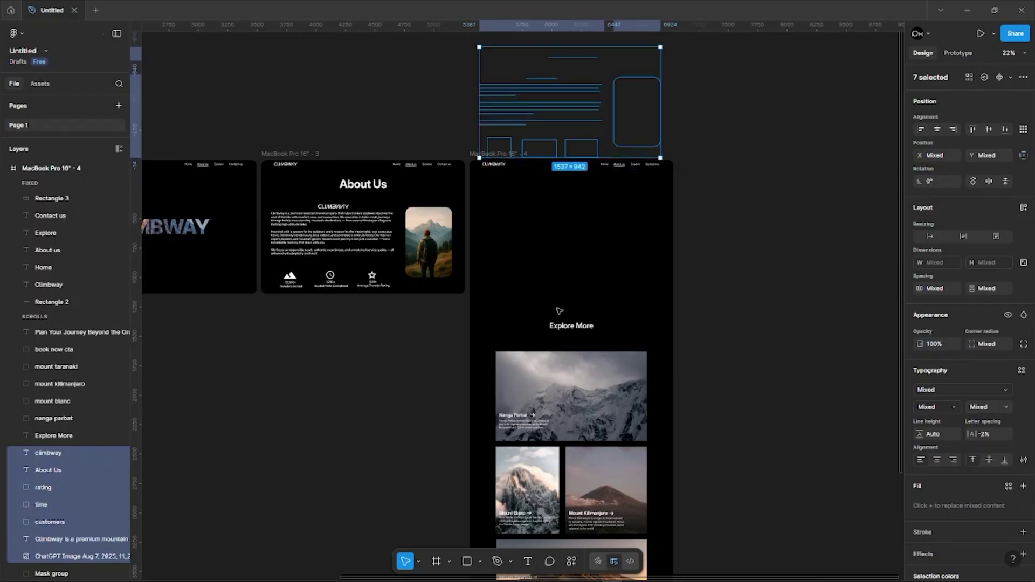
Step: Enlarge the fourth frame's Explore More heading to the next preset font size and shift it slightly left toward the frame's centre
{"action": "scroll", "coordinate": [557, 310], "scroll_direction": "down", "scroll_amount": 1}
{"action": "left_click", "coordinate": [568, 275]}
{"action": "left_click", "coordinate": [1006, 381]}
{"action": "left_click", "coordinate": [1004, 395]}
{"action": "left_click_drag", "start_coordinate": [596, 282], "coordinate": [591, 280]}
Step: Move the fourth frame's Explore More heading, four mountain cards and booking call-to-action up together until the heading sits just below the navigation bar
{"action": "scroll", "coordinate": [591, 280], "scroll_direction": "down", "scroll_amount": 1}
{"action": "left_click", "coordinate": [590, 280], "text": "shift"}
{"action": "left_click", "coordinate": [536, 405], "text": "shift"}
{"action": "left_click", "coordinate": [601, 404], "text": "shift"}
{"action": "scroll", "coordinate": [599, 410], "scroll_direction": "down", "scroll_amount": 1}
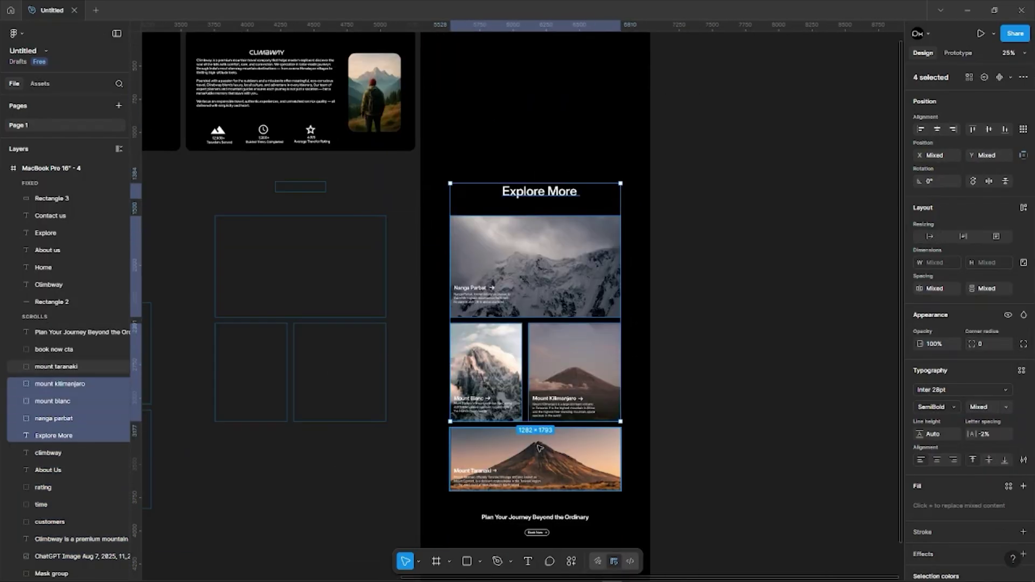
{"action": "left_click", "coordinate": [561, 459], "text": "shift"}
{"action": "left_click", "coordinate": [542, 517], "text": "shift"}
{"action": "left_click", "coordinate": [538, 532], "text": "shift"}
{"action": "key", "text": "shift+Up"}
{"action": "key", "text": "shift+Up"}
{"action": "key", "text": "shift+Up"}
{"action": "key", "text": "shift+Up"}
{"action": "key", "text": "shift+Up"}
{"action": "key", "text": "shift+Up"}
{"action": "key", "text": "shift+Up"}
{"action": "key", "text": "shift+Up"}
{"action": "key", "text": "shift+Up"}
{"action": "key", "text": "shift+Up"}
{"action": "key", "text": "shift+Up"}
{"action": "key", "text": "shift+Up"}
{"action": "key", "text": "shift+Up"}
{"action": "key", "text": "shift+Up"}
{"action": "key", "text": "shift+Up"}
{"action": "key", "text": "shift+Up"}
{"action": "key", "text": "shift+Up"}
{"action": "key", "text": "shift+Up"}
{"action": "key", "text": "shift+Up"}
{"action": "key", "text": "shift+Up"}
{"action": "key", "text": "shift+Up"}
{"action": "key", "text": "shift+Up"}
{"action": "key", "text": "shift+Up"}
{"action": "key", "text": "shift+Up"}
{"action": "key", "text": "shift+Up"}
{"action": "key", "text": "shift+Up"}
{"action": "key", "text": "shift+Up"}
{"action": "key", "text": "shift+Up"}
{"action": "key", "text": "shift+Up"}
{"action": "key", "text": "shift+Up"}
{"action": "key", "text": "shift+Up"}
{"action": "key", "text": "shift+Up"}
{"action": "key", "text": "shift+Up"}
{"action": "key", "text": "shift+Up"}
{"action": "key", "text": "shift+Up"}
{"action": "key", "text": "shift+Up"}
{"action": "key", "text": "shift+Up"}
{"action": "key", "text": "shift+Up"}
{"action": "key", "text": "shift+Up"}
{"action": "key", "text": "shift+Up"}
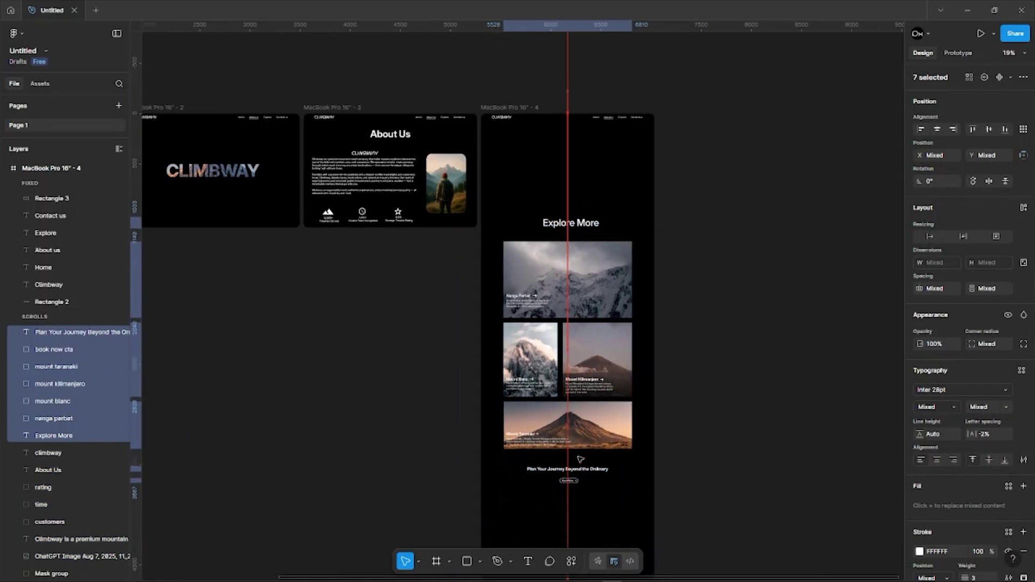
{"action": "key", "text": "shift+Up"}
{"action": "key", "text": "shift+Up"}
{"action": "key", "text": "shift+Up"}
{"action": "key", "text": "shift+Up"}
{"action": "key", "text": "shift+Up"}
{"action": "key", "text": "shift+Up"}
{"action": "key", "text": "shift+Up"}
{"action": "key", "text": "shift+Up"}
{"action": "key", "text": "shift+Up"}
{"action": "key", "text": "shift+Up"}
{"action": "key", "text": "shift+Up"}
{"action": "key", "text": "shift+Up"}
{"action": "key", "text": "shift+Up"}
{"action": "key", "text": "shift+Up"}
{"action": "key", "text": "shift+Up"}
{"action": "key", "text": "shift+Up"}
{"action": "key", "text": "shift+Up"}
{"action": "key", "text": "shift+Up"}
{"action": "key", "text": "shift+Up"}
{"action": "key", "text": "shift+Up"}
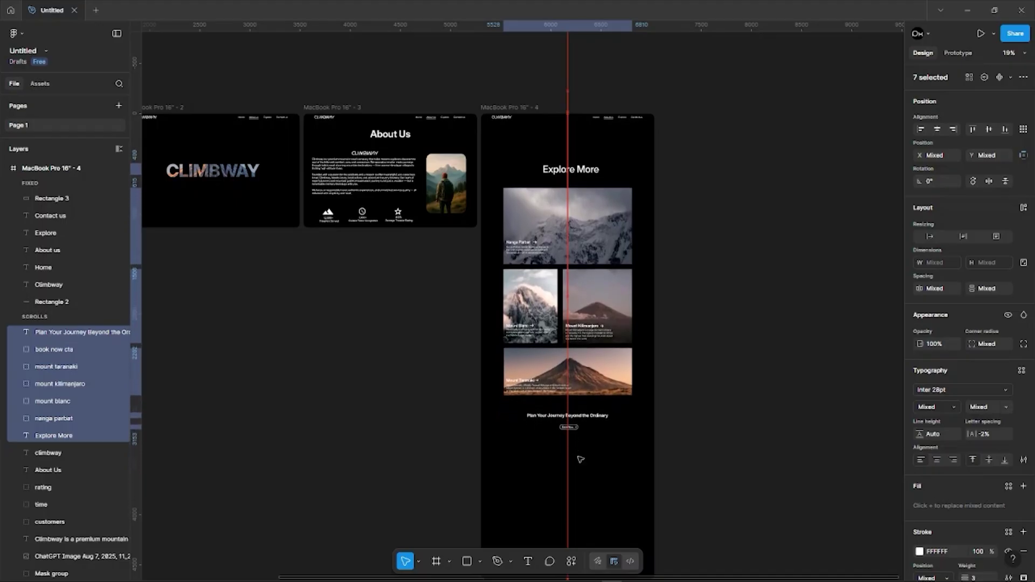
{"action": "scroll", "coordinate": [578, 457], "scroll_direction": "up", "scroll_amount": 3}
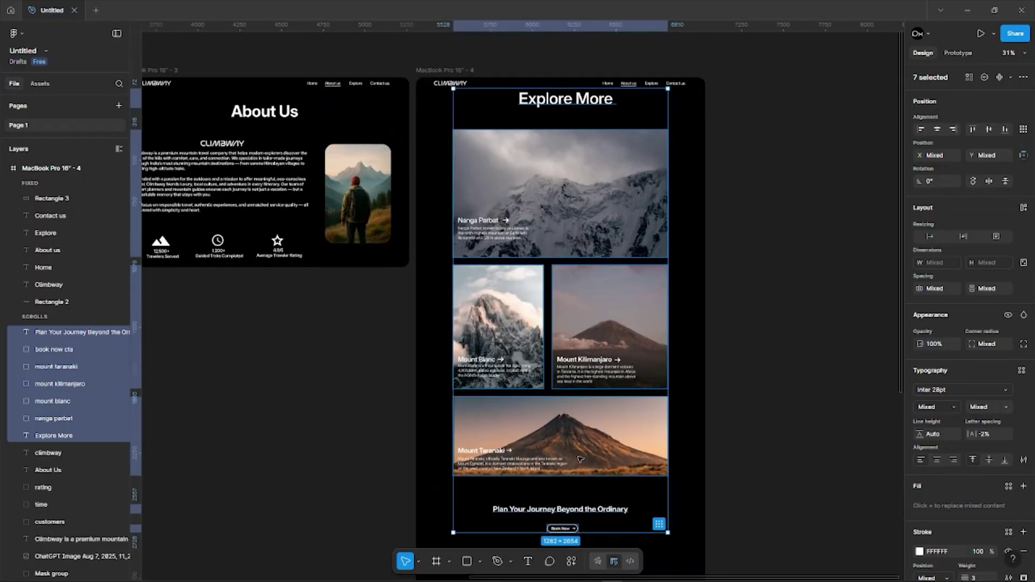
Step: Set the opacity of the fourth frame's Mount Blanc, Mount Kilimanjaro and Mount Taranaki cards and booking call-to-action to 0%
{"action": "left_click", "coordinate": [488, 334]}
{"action": "left_click", "coordinate": [593, 337], "text": "shift"}
{"action": "left_click", "coordinate": [545, 513], "text": "shift"}
{"action": "left_click", "coordinate": [547, 534], "text": "shift"}
{"action": "left_click", "coordinate": [937, 344]}
{"action": "type", "text": "0"}
{"action": "left_click", "coordinate": [786, 380]}
Step: Shift the fourth frame's Explore More heading slightly down, between the navigation bar and the Nanga Parbat card
{"action": "scroll", "coordinate": [579, 158], "scroll_direction": "up", "scroll_amount": 3}
{"action": "left_click", "coordinate": [579, 157]}
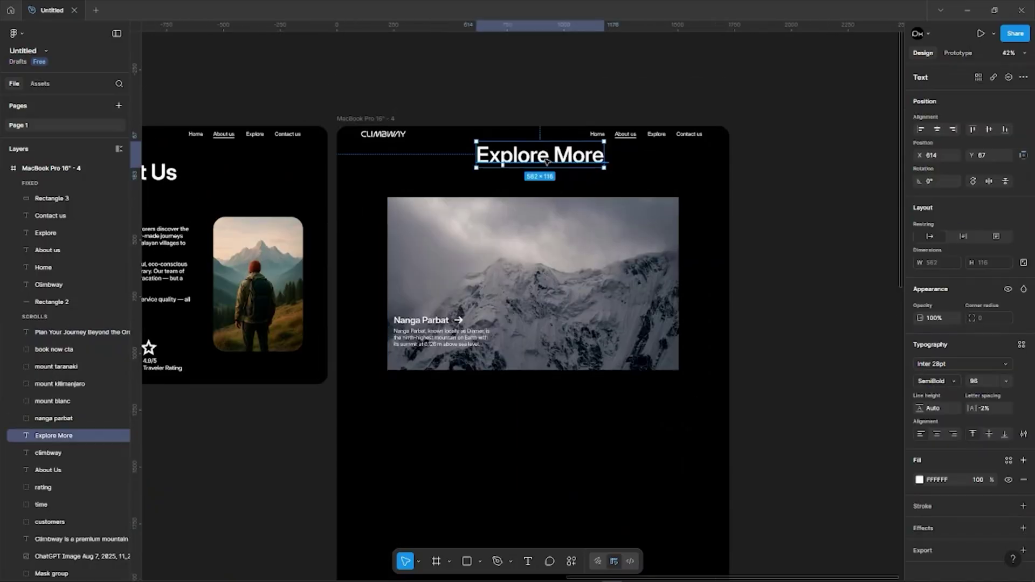
{"action": "key", "text": "shift+Down"}
{"action": "key", "text": "shift+Down"}
{"action": "key", "text": "shift+Down"}
{"action": "key", "text": "shift+Down"}
{"action": "key", "text": "shift+Down"}
Step: Move the fourth frame's navigation underline from About us to Explore
{"action": "scroll", "coordinate": [617, 157], "scroll_direction": "up", "scroll_amount": 5}
{"action": "left_click", "coordinate": [618, 119]}
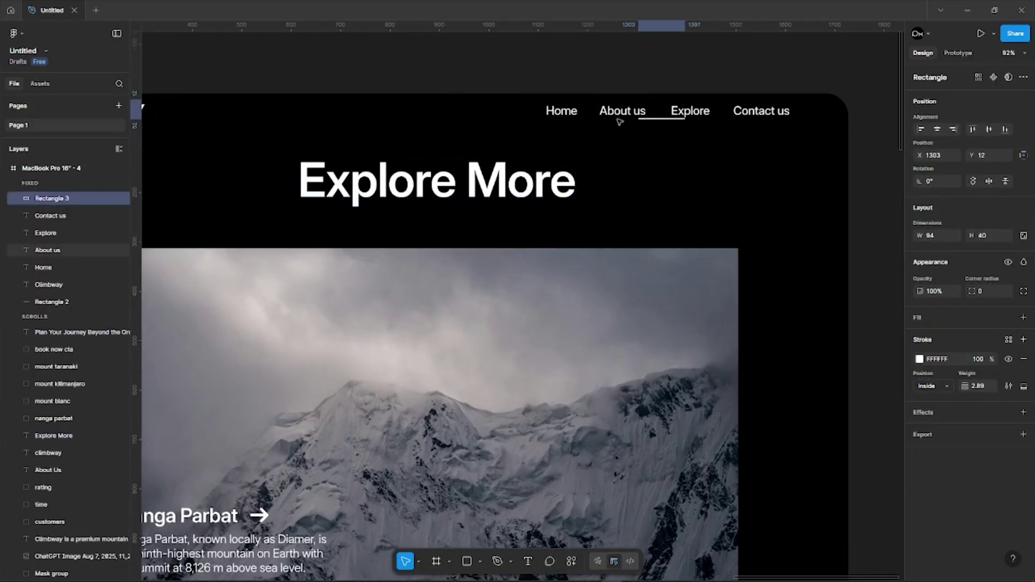
{"action": "scroll", "coordinate": [672, 179], "scroll_direction": "down", "scroll_amount": 4}
{"action": "left_click", "coordinate": [748, 245]}
Step: Shorten the fourth frame to a height of 1135 so it ends just below the Nanga Parbat card
{"action": "scroll", "coordinate": [748, 245], "scroll_direction": "down", "scroll_amount": 3}
{"action": "scroll", "coordinate": [684, 273], "scroll_direction": "right", "scroll_amount": 2}
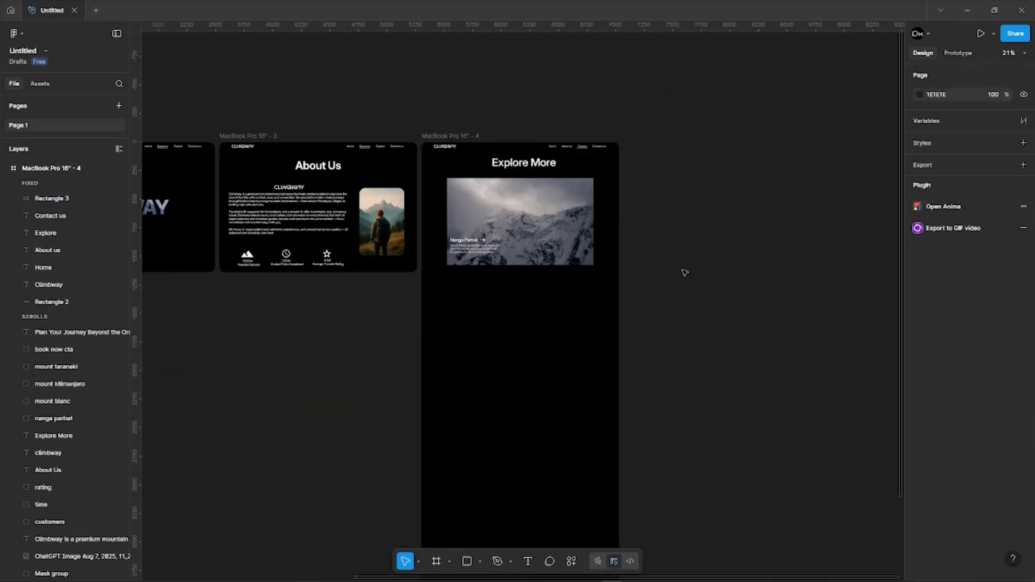
{"action": "scroll", "coordinate": [684, 273], "scroll_direction": "down", "scroll_amount": 1}
{"action": "left_click", "coordinate": [50, 172]}
{"action": "key", "text": "shift+2"}
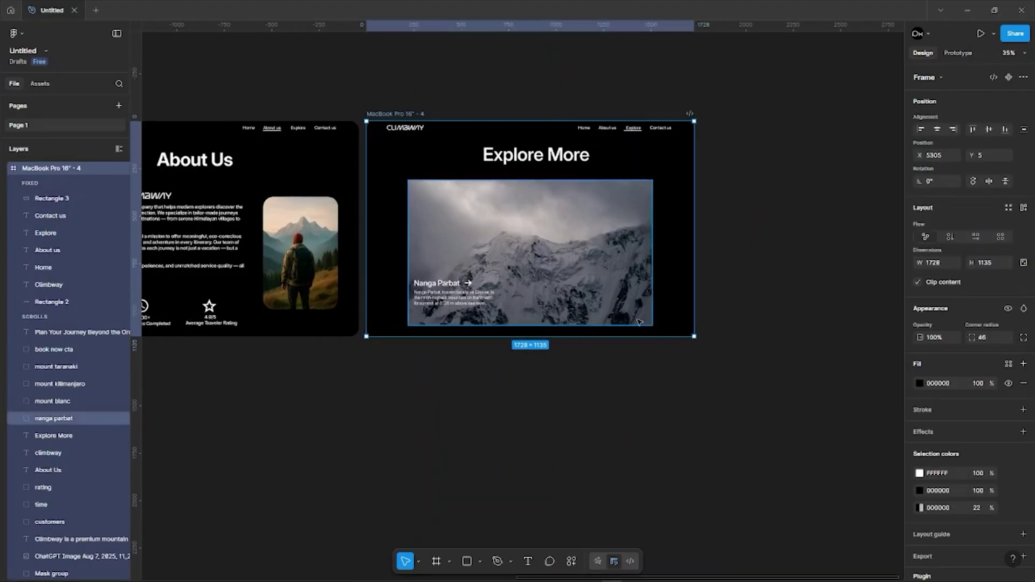
Step: Add a prototype interaction from the About Us frame to the Explore More frame, triggered by Key/Gamepad with the down arrow
{"action": "left_click", "coordinate": [958, 53]}
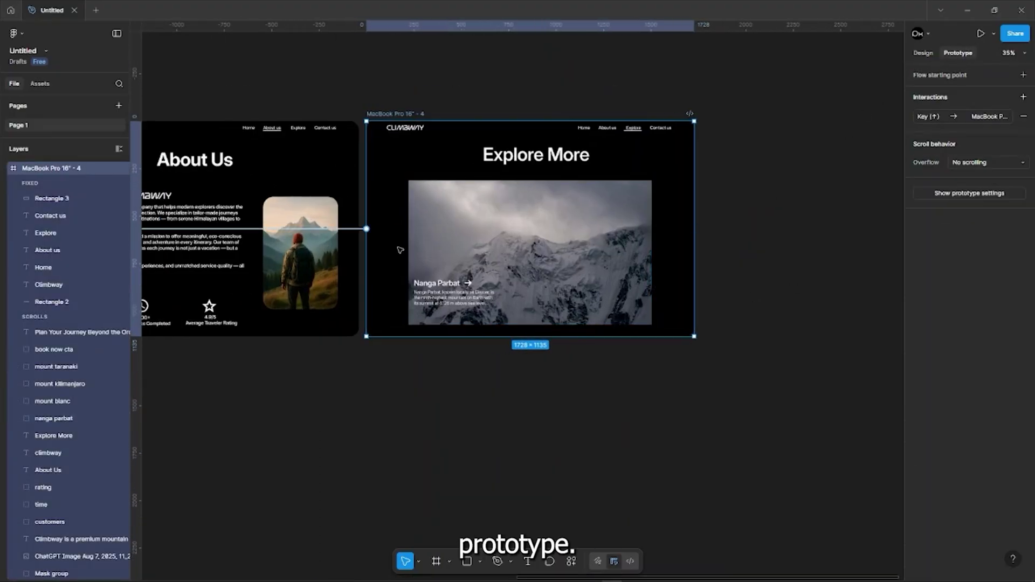
{"action": "scroll", "coordinate": [376, 294], "scroll_direction": "down", "scroll_amount": 2}
{"action": "scroll", "coordinate": [377, 293], "scroll_direction": "left", "scroll_amount": 2}
{"action": "left_click", "coordinate": [201, 128]}
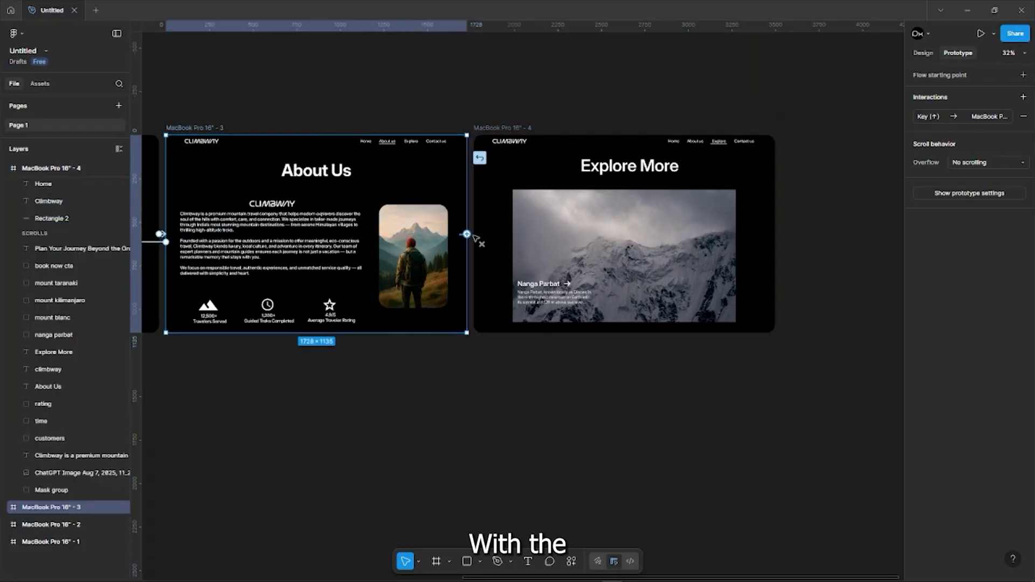
{"action": "left_click_drag", "start_coordinate": [477, 238], "coordinate": [481, 239]}
{"action": "left_click", "coordinate": [492, 284]}
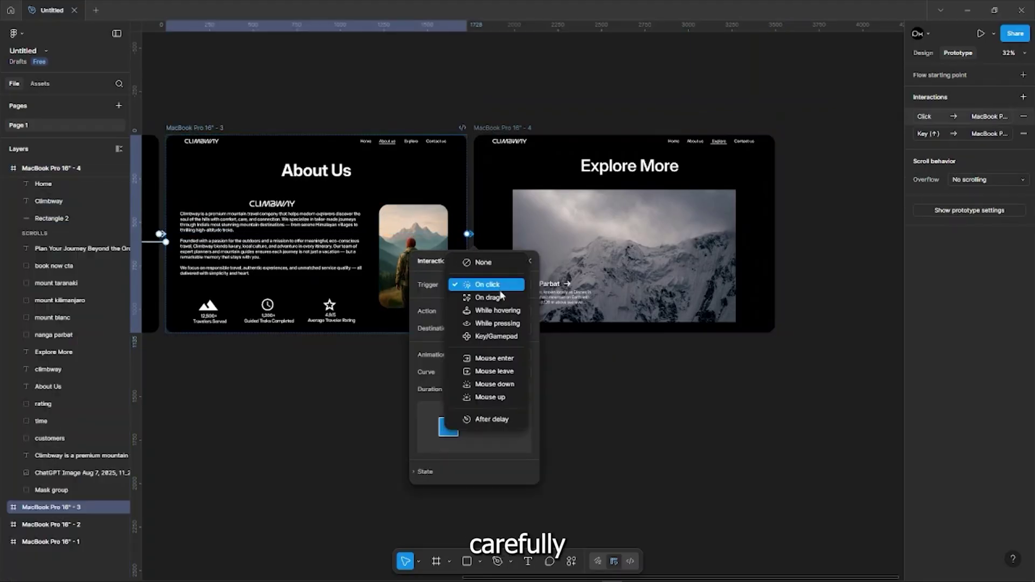
{"action": "left_click", "coordinate": [495, 333]}
{"action": "key", "text": "Down"}
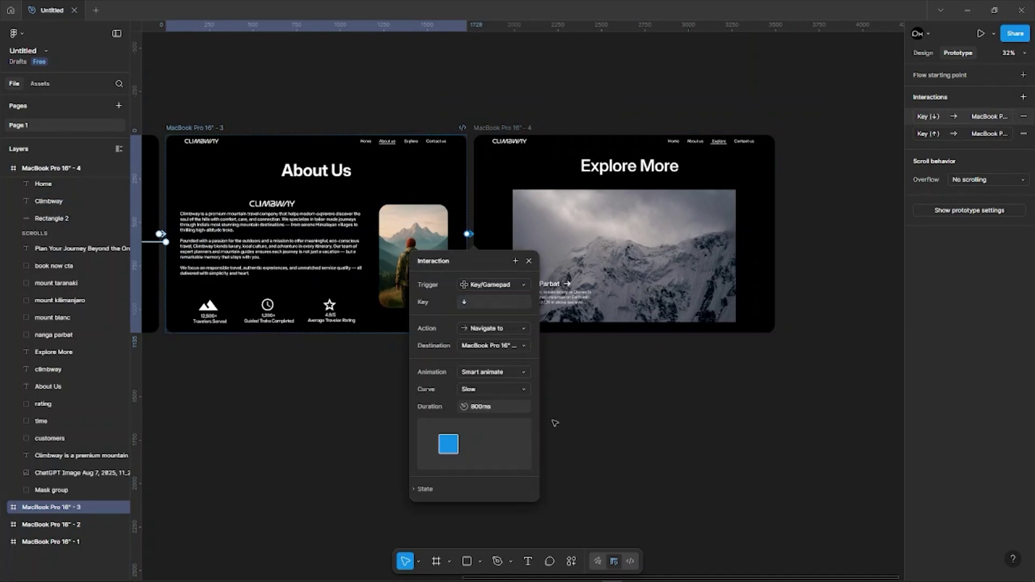
{"action": "left_click", "coordinate": [600, 414]}
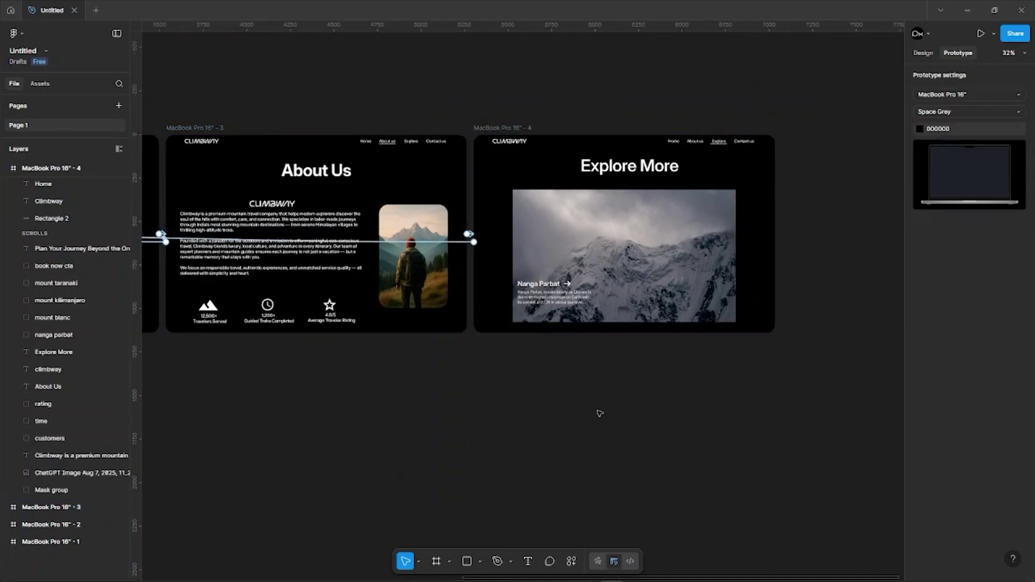
Step: Redirect the Explore More frame's up-arrow interaction to the About Us frame
{"action": "left_click", "coordinate": [411, 244]}
{"action": "left_click", "coordinate": [467, 235]}
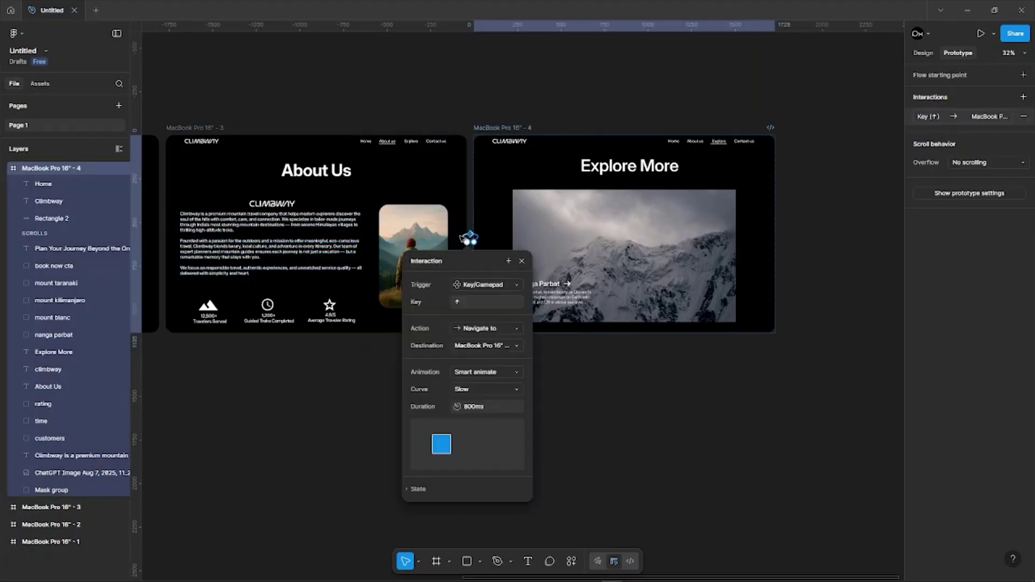
{"action": "left_click", "coordinate": [574, 394]}
Step: Duplicate the fourth frame and extend the copy's height downward well past its hidden mountain cards and booking section
{"action": "scroll", "coordinate": [579, 399], "scroll_direction": "down", "scroll_amount": 5}
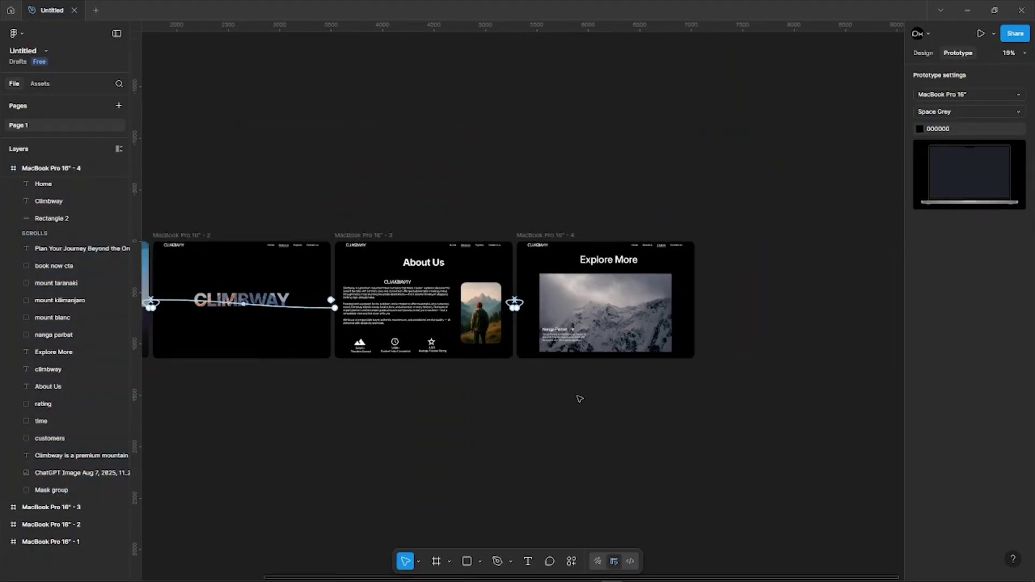
{"action": "scroll", "coordinate": [579, 400], "scroll_direction": "up", "scroll_amount": 5}
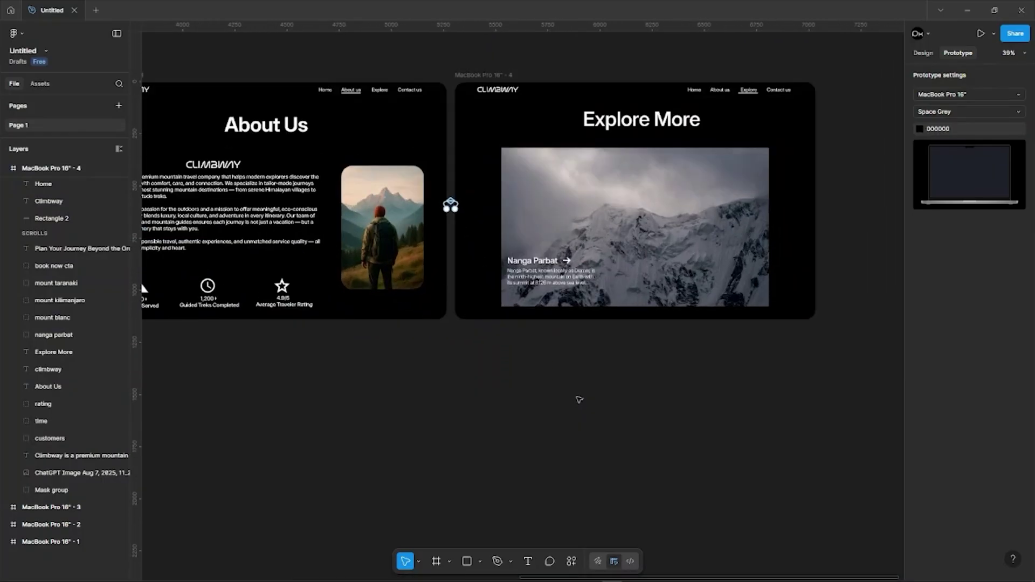
{"action": "scroll", "coordinate": [577, 399], "scroll_direction": "up", "scroll_amount": 3}
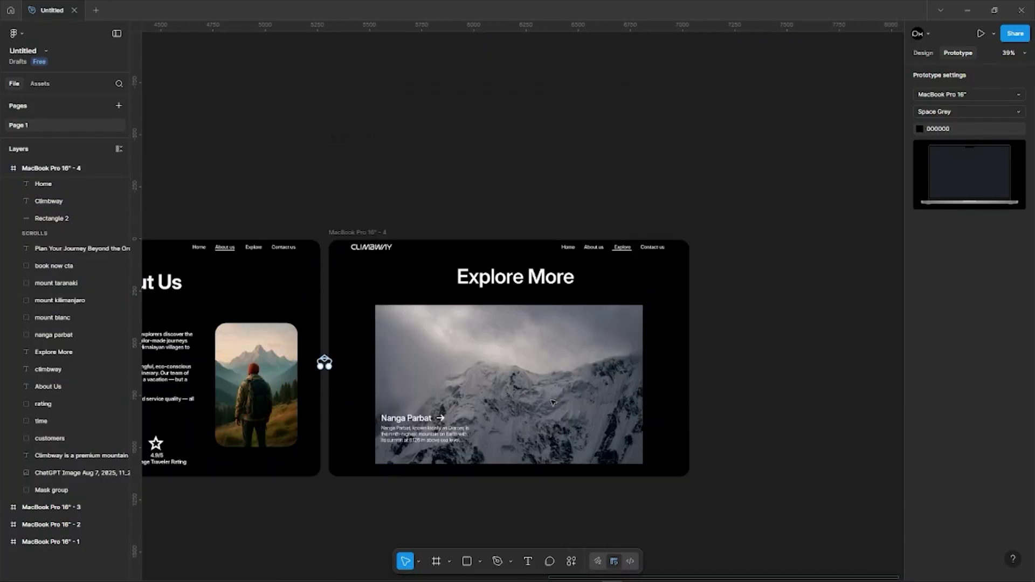
{"action": "scroll", "coordinate": [551, 407], "scroll_direction": "down", "scroll_amount": 1}
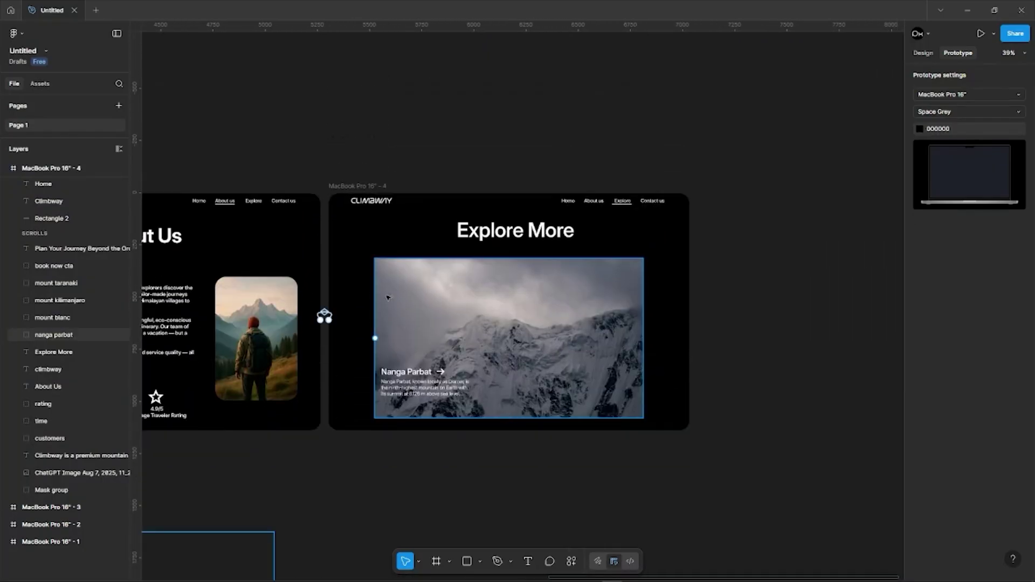
{"action": "left_click", "coordinate": [356, 187]}
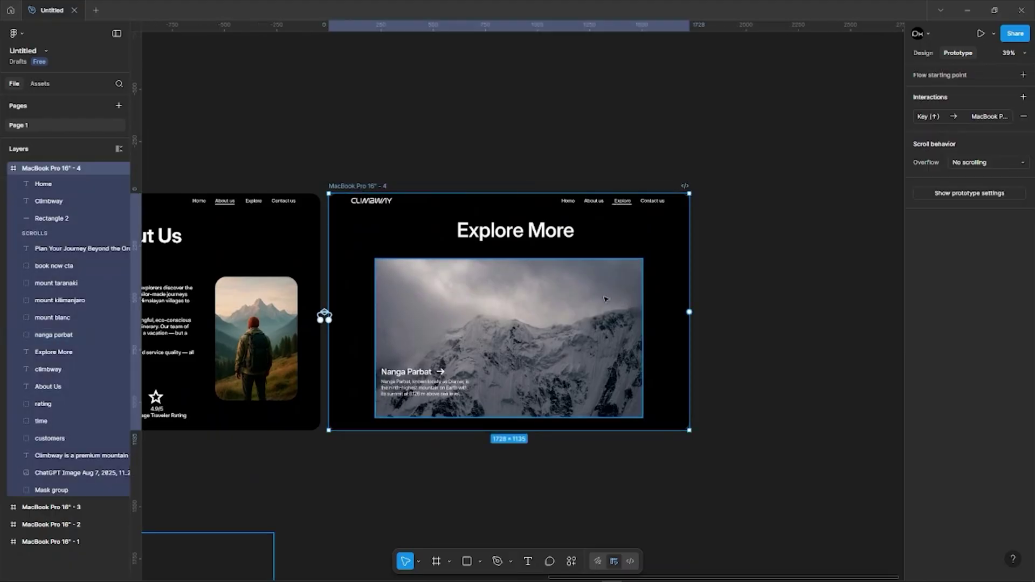
{"action": "key", "text": "ctrl+d"}
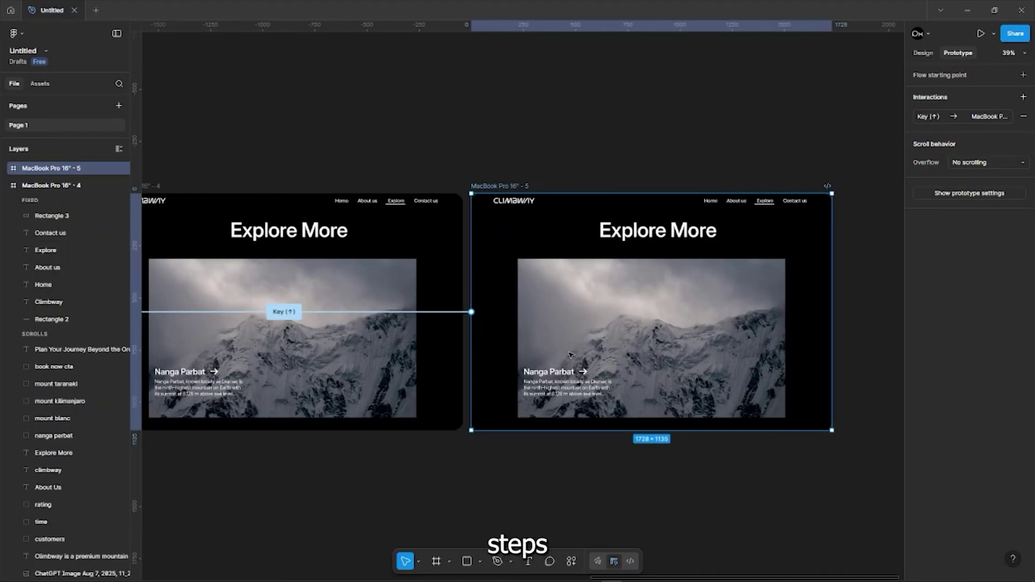
{"action": "scroll", "coordinate": [573, 353], "scroll_direction": "down", "scroll_amount": 3}
{"action": "scroll", "coordinate": [570, 354], "scroll_direction": "down", "scroll_amount": 2}
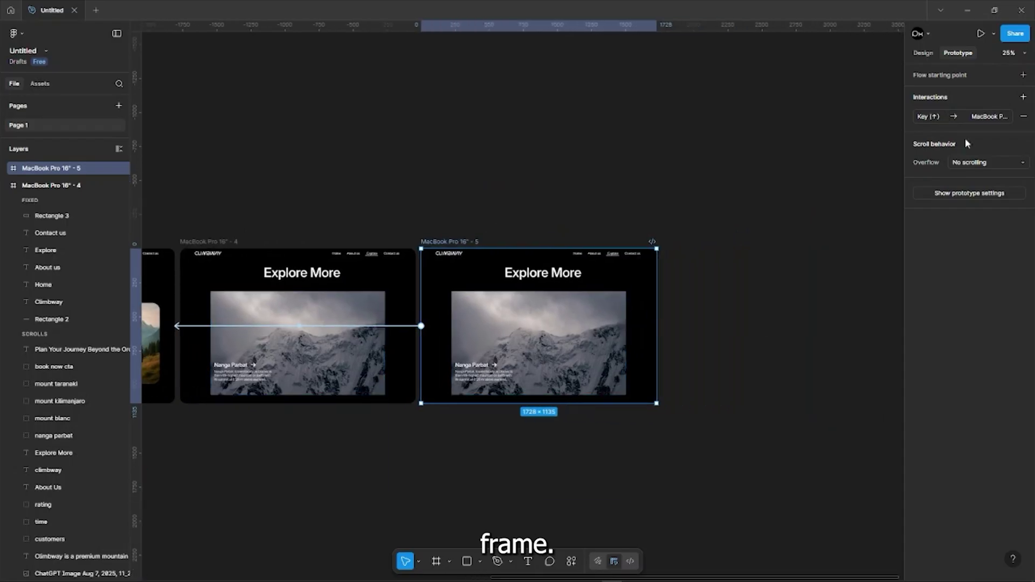
{"action": "left_click", "coordinate": [923, 53]}
{"action": "left_click_drag", "start_coordinate": [581, 404], "coordinate": [598, 538]}
Step: Set the opacity of the fifth frame's Mount Blanc, Mount Kilimanjaro and Mount Taranaki cards and booking call-to-action to 100%
{"action": "left_click", "coordinate": [488, 189]}
{"action": "left_click", "coordinate": [579, 188], "text": "shift"}
{"action": "left_click", "coordinate": [539, 276], "text": "shift"}
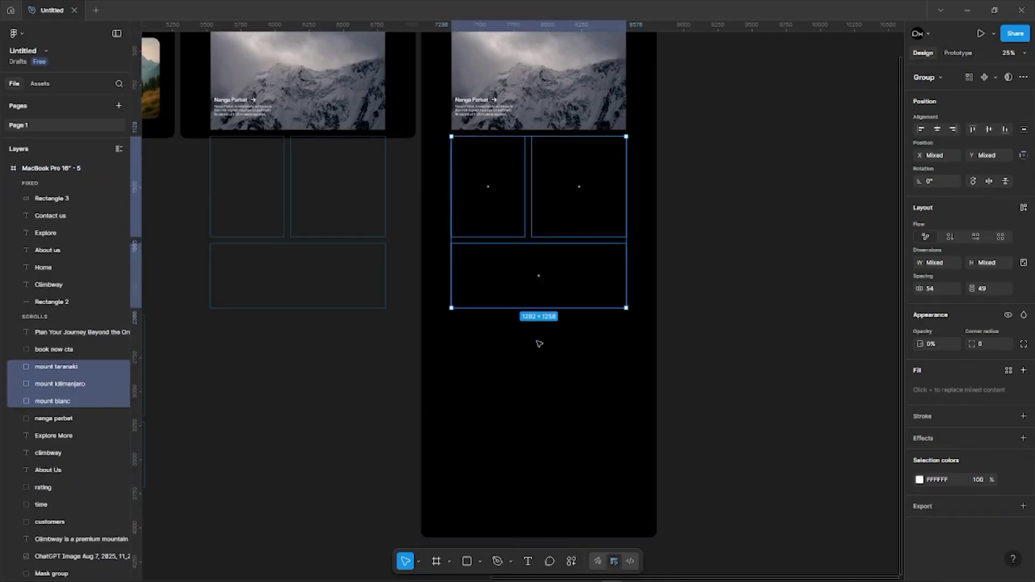
{"action": "left_click", "coordinate": [538, 336], "text": "shift"}
{"action": "left_click", "coordinate": [540, 351], "text": "shift"}
{"action": "left_click_drag", "start_coordinate": [920, 344], "coordinate": [976, 343]}
Step: Move the fifth frame's Explore More heading, all four mountain cards and the booking section upward together until most of the Nanga Parbat card is cut off
{"action": "scroll", "coordinate": [565, 343], "scroll_direction": "up", "scroll_amount": 3}
{"action": "left_click", "coordinate": [544, 179]}
{"action": "left_click", "coordinate": [550, 227], "text": "shift"}
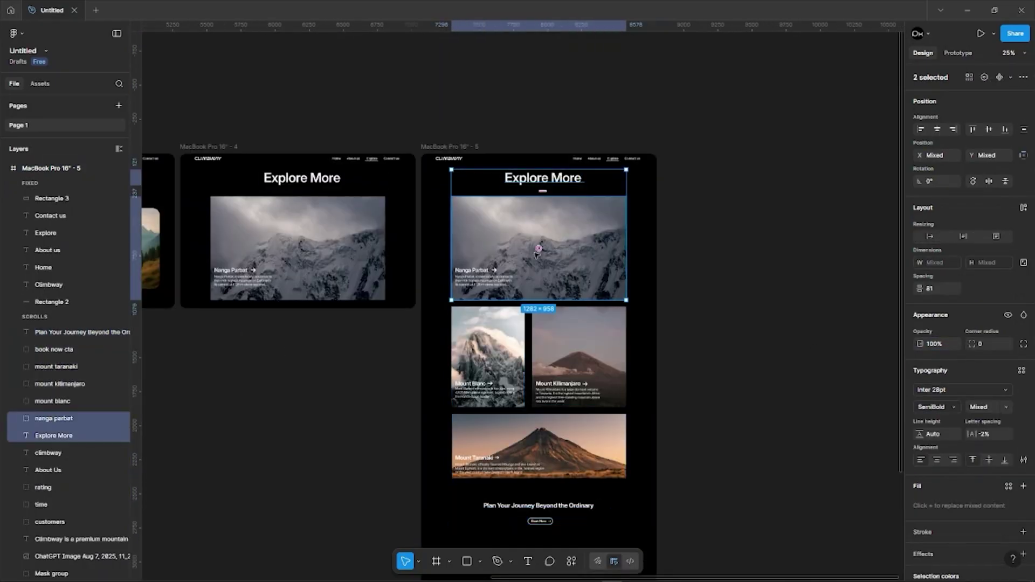
{"action": "left_click", "coordinate": [500, 353], "text": "shift"}
{"action": "left_click", "coordinate": [539, 442], "text": "shift"}
{"action": "left_click", "coordinate": [569, 372], "text": "shift"}
{"action": "left_click", "coordinate": [545, 506], "text": "shift"}
{"action": "left_click", "coordinate": [540, 521], "text": "shift"}
{"action": "key", "text": "shift+Up"}
{"action": "key", "text": "shift+Up"}
{"action": "key", "text": "shift+Up"}
{"action": "key", "text": "shift+Up"}
{"action": "key", "text": "shift+Up"}
{"action": "key", "text": "shift+Up"}
{"action": "key", "text": "shift+Up"}
{"action": "key", "text": "shift+Up"}
{"action": "key", "text": "shift+Up"}
{"action": "key", "text": "shift+Up"}
{"action": "key", "text": "shift+Up"}
{"action": "key", "text": "shift+Up"}
{"action": "key", "text": "shift+Up"}
{"action": "key", "text": "shift+Up"}
{"action": "key", "text": "shift+Up"}
{"action": "key", "text": "shift+Up"}
{"action": "key", "text": "shift+Up"}
{"action": "key", "text": "shift+Up"}
{"action": "key", "text": "shift+Up"}
{"action": "key", "text": "shift+Up"}
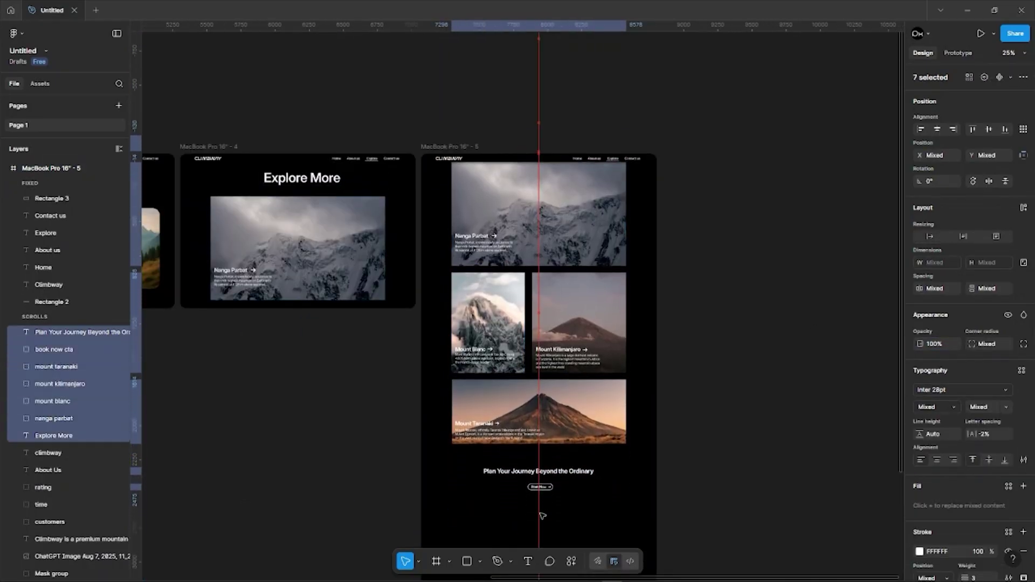
{"action": "key", "text": "shift+Up"}
{"action": "key", "text": "shift+Up"}
{"action": "key", "text": "shift+Up"}
{"action": "key", "text": "shift+Up"}
{"action": "key", "text": "shift+Up"}
{"action": "key", "text": "shift+Up"}
{"action": "key", "text": "shift+Up"}
{"action": "key", "text": "shift+Up"}
{"action": "key", "text": "shift+Up"}
{"action": "key", "text": "shift+Up"}
{"action": "key", "text": "shift+Up"}
{"action": "key", "text": "shift+Up"}
{"action": "key", "text": "shift+Up"}
{"action": "key", "text": "shift+Up"}
{"action": "key", "text": "shift+Up"}
{"action": "key", "text": "shift+Up"}
{"action": "key", "text": "shift+Up"}
{"action": "key", "text": "shift+Up"}
{"action": "key", "text": "shift+Up"}
{"action": "key", "text": "shift+Up"}
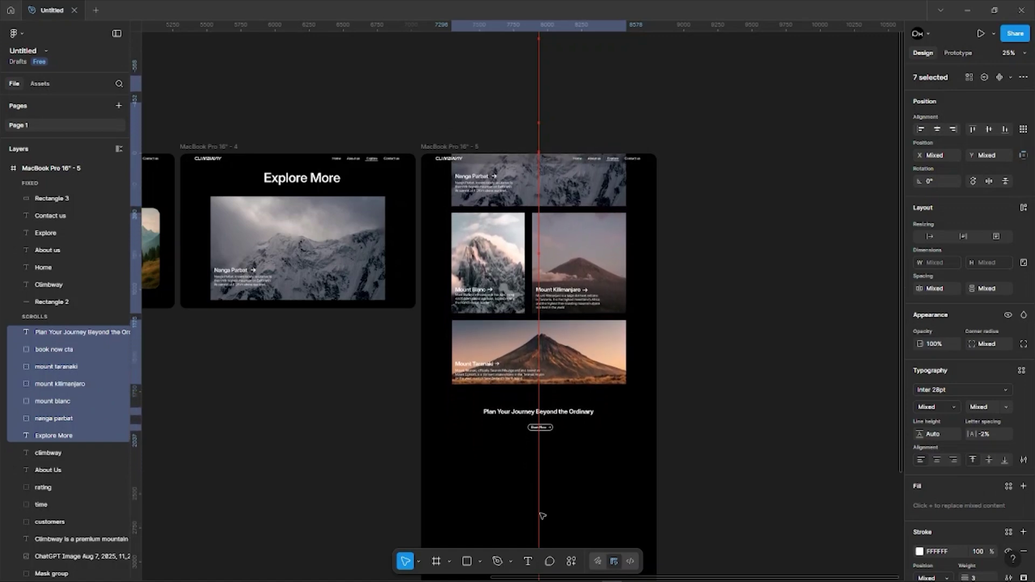
{"action": "key", "text": "shift+Up"}
{"action": "key", "text": "shift+Up"}
{"action": "key", "text": "shift+Up"}
{"action": "key", "text": "shift+Up"}
{"action": "key", "text": "shift+Up"}
{"action": "key", "text": "shift+Up"}
{"action": "key", "text": "shift+Up"}
{"action": "key", "text": "shift+Up"}
{"action": "key", "text": "shift+Up"}
{"action": "key", "text": "shift+Up"}
{"action": "key", "text": "shift+Up"}
{"action": "key", "text": "shift+Up"}
{"action": "key", "text": "shift+Up"}
{"action": "key", "text": "shift+Up"}
Step: Move the Nanga Parbat card and Explore More heading fully above the fifth frame's upper edge
{"action": "left_click", "coordinate": [542, 172]}
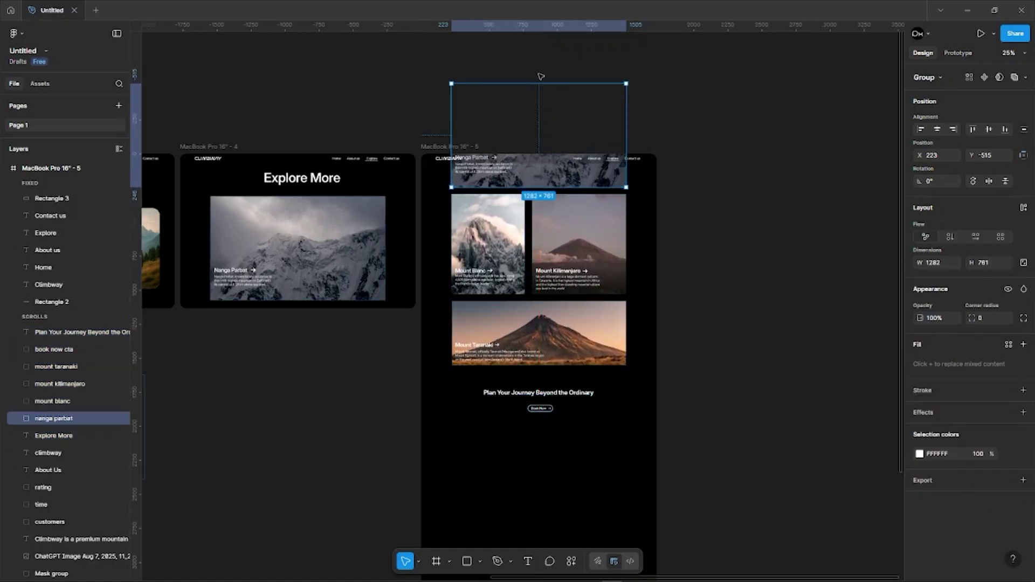
{"action": "left_click", "coordinate": [61, 437], "text": "shift"}
{"action": "scroll", "coordinate": [490, 388], "scroll_direction": "up", "scroll_amount": 2}
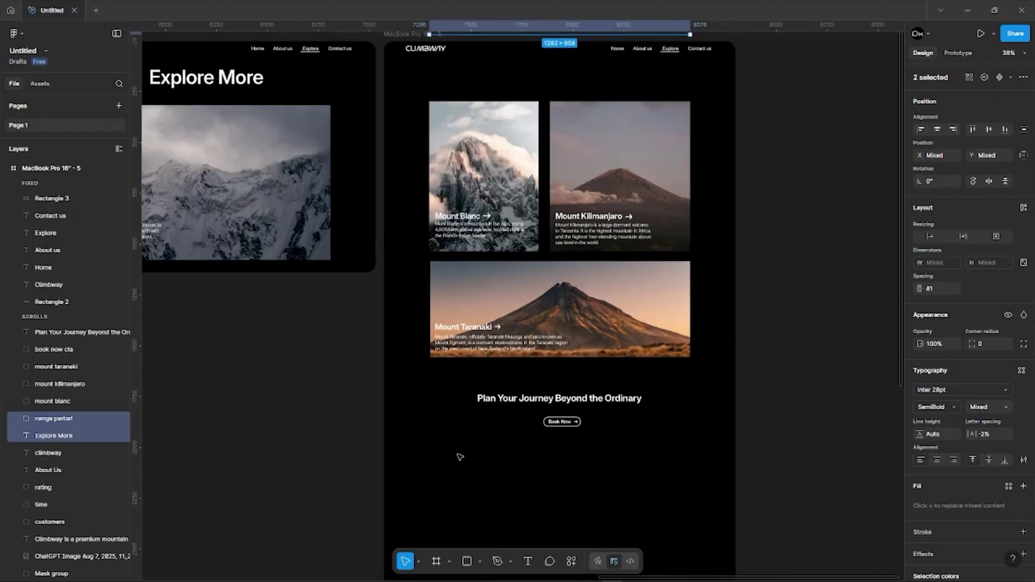
Step: Nudge the Mount Blanc and Mount Kilimanjaro cards slightly upward in the fifth frame
{"action": "scroll", "coordinate": [469, 454], "scroll_direction": "up", "scroll_amount": 1}
{"action": "scroll", "coordinate": [472, 454], "scroll_direction": "up", "scroll_amount": 1}
{"action": "left_click", "coordinate": [515, 210]}
{"action": "left_click", "coordinate": [642, 200], "text": "shift"}
{"action": "key", "text": "shift+Up"}
{"action": "key", "text": "shift+Up"}
Step: Make the fifth frame's Mount Taranaki card, journey heading and Book Now button fully transparent
{"action": "left_click", "coordinate": [627, 342]}
{"action": "left_click", "coordinate": [598, 449], "text": "shift"}
{"action": "left_click", "coordinate": [586, 478], "text": "shift"}
{"action": "left_click_drag", "start_coordinate": [920, 344], "coordinate": [605, 295]}
Step: Shorten the fifth frame from its lower edge to a height of 1135
{"action": "scroll", "coordinate": [863, 407], "scroll_direction": "down", "scroll_amount": 5}
{"action": "left_click", "coordinate": [510, 116]}
{"action": "scroll", "coordinate": [593, 301], "scroll_direction": "down", "scroll_amount": 4}
{"action": "scroll", "coordinate": [605, 295], "scroll_direction": "up", "scroll_amount": 2}
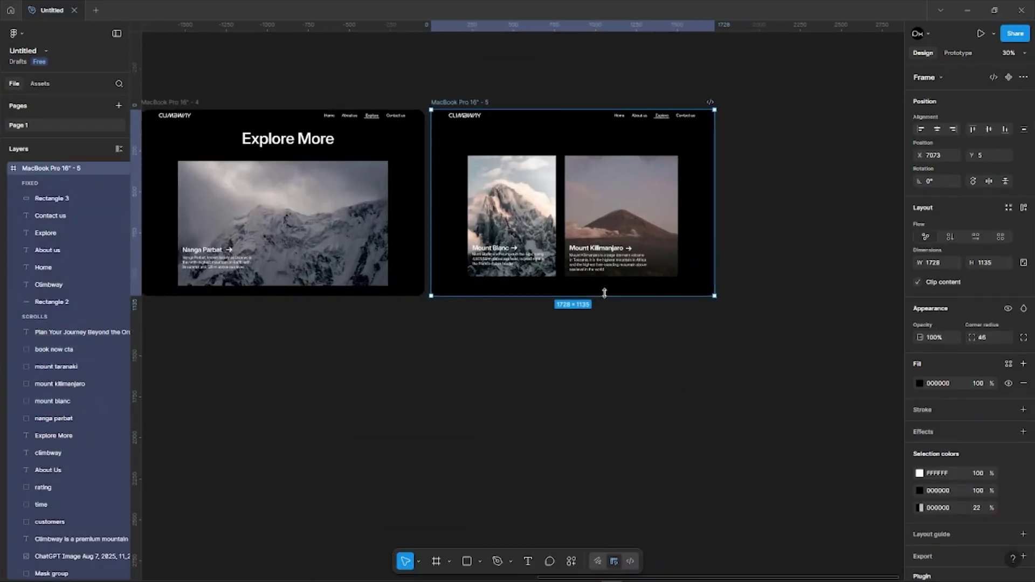
Step: Move the fifth frame's Nanga Parbat card down to Y -549 so its lower part shows above the Mount Blanc and Mount Kilimanjaro cards
{"action": "scroll", "coordinate": [600, 345], "scroll_direction": "right", "scroll_amount": 2}
{"action": "key", "text": "Escape"}
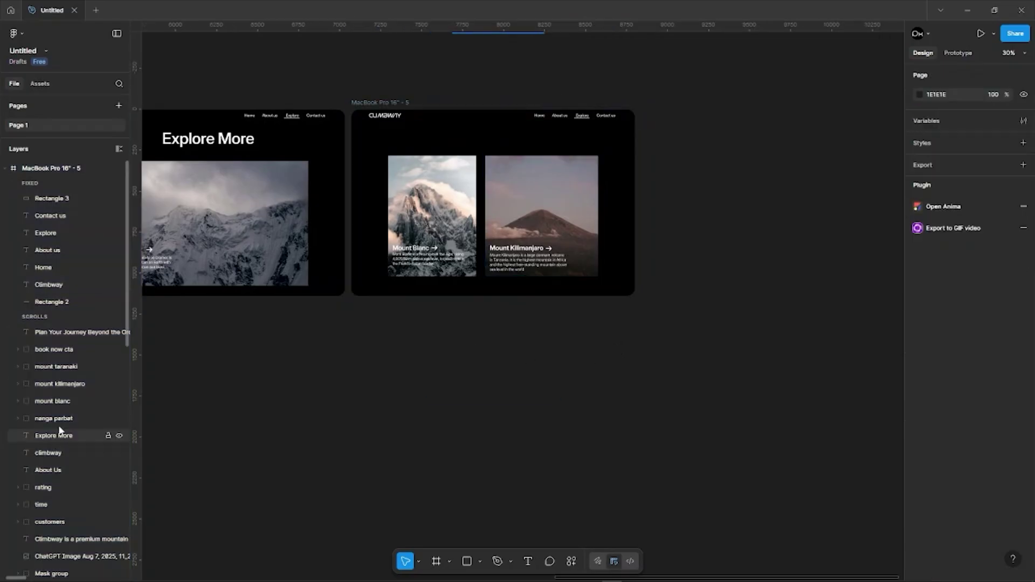
{"action": "left_click", "coordinate": [54, 418]}
{"action": "key", "text": "shift+Down"}
{"action": "key", "text": "shift+Down"}
{"action": "key", "text": "shift+Down"}
{"action": "key", "text": "shift+Down"}
{"action": "key", "text": "shift+Down"}
{"action": "key", "text": "shift+Down"}
{"action": "key", "text": "shift+Down"}
{"action": "key", "text": "shift+Down"}
{"action": "key", "text": "shift+Down"}
{"action": "key", "text": "shift+Down"}
{"action": "scroll", "coordinate": [397, 418], "scroll_direction": "up", "scroll_amount": 2}
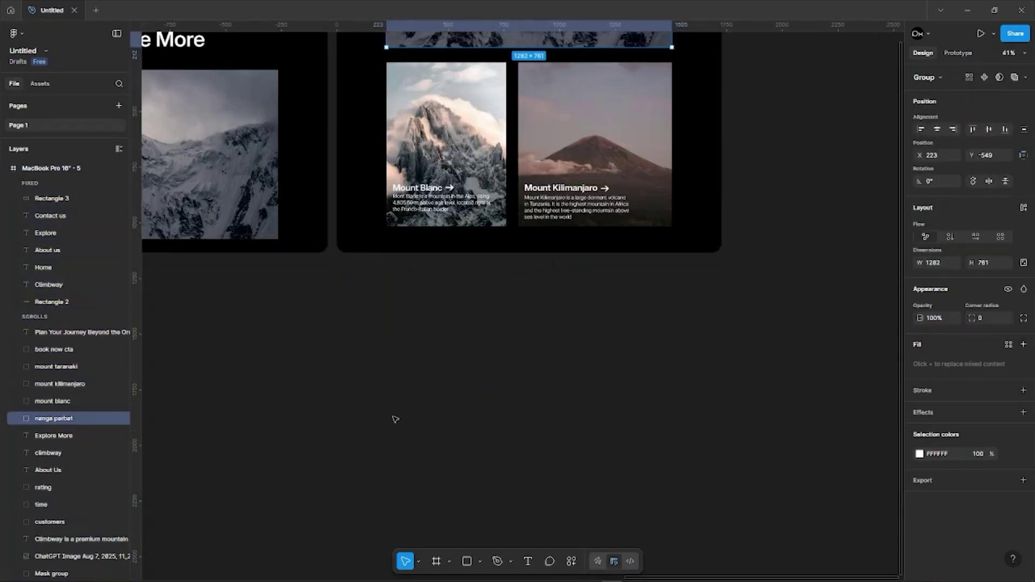
Step: Nudge the Mount Blanc and Mount Kilimanjaro cards up closer to the Nanga Parbat card in the fifth frame
{"action": "scroll", "coordinate": [398, 410], "scroll_direction": "up", "scroll_amount": 1}
{"action": "left_click", "coordinate": [458, 221]}
{"action": "left_click", "coordinate": [555, 211], "text": "shift"}
{"action": "key", "text": "shift+Up"}
{"action": "key", "text": "shift+Up"}
{"action": "scroll", "coordinate": [556, 211], "scroll_direction": "down", "scroll_amount": 2}
{"action": "left_click", "coordinate": [686, 245]}
Step: Add a prototype interaction from the fourth frame to the fifth frame, triggered by Key/Gamepad with the down arrow
{"action": "scroll", "coordinate": [686, 244], "scroll_direction": "down", "scroll_amount": 2}
{"action": "scroll", "coordinate": [631, 269], "scroll_direction": "right", "scroll_amount": 1}
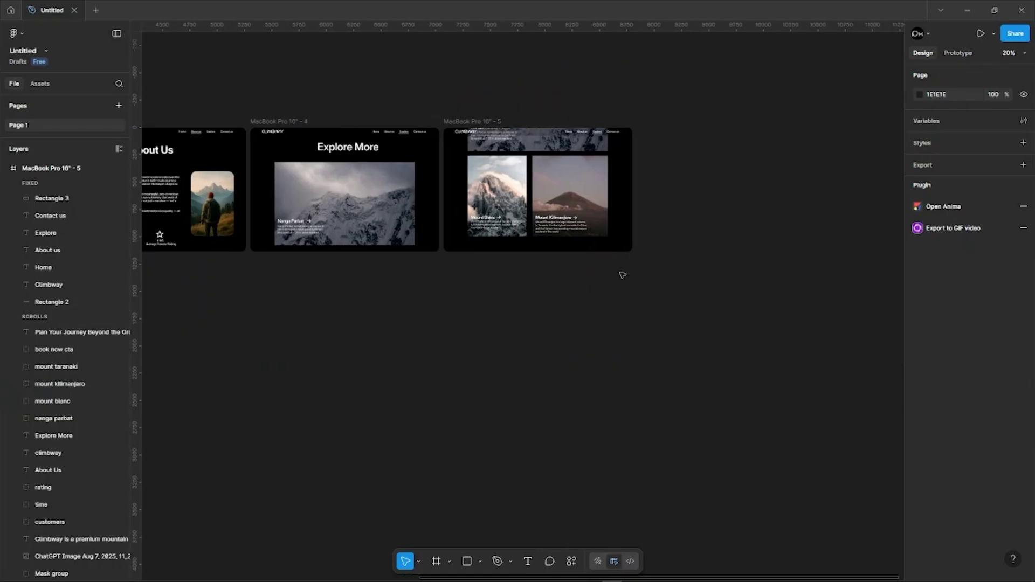
{"action": "scroll", "coordinate": [622, 275], "scroll_direction": "up", "scroll_amount": 1}
{"action": "scroll", "coordinate": [596, 291], "scroll_direction": "up", "scroll_amount": 1}
{"action": "scroll", "coordinate": [596, 292], "scroll_direction": "up", "scroll_amount": 2}
{"action": "scroll", "coordinate": [578, 298], "scroll_direction": "up", "scroll_amount": 1}
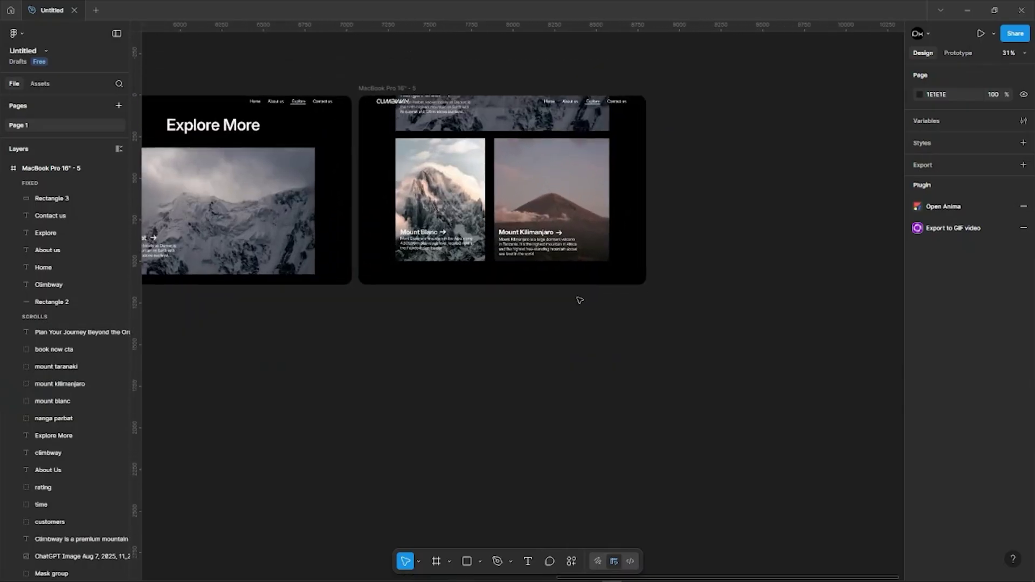
{"action": "left_click", "coordinate": [958, 53]}
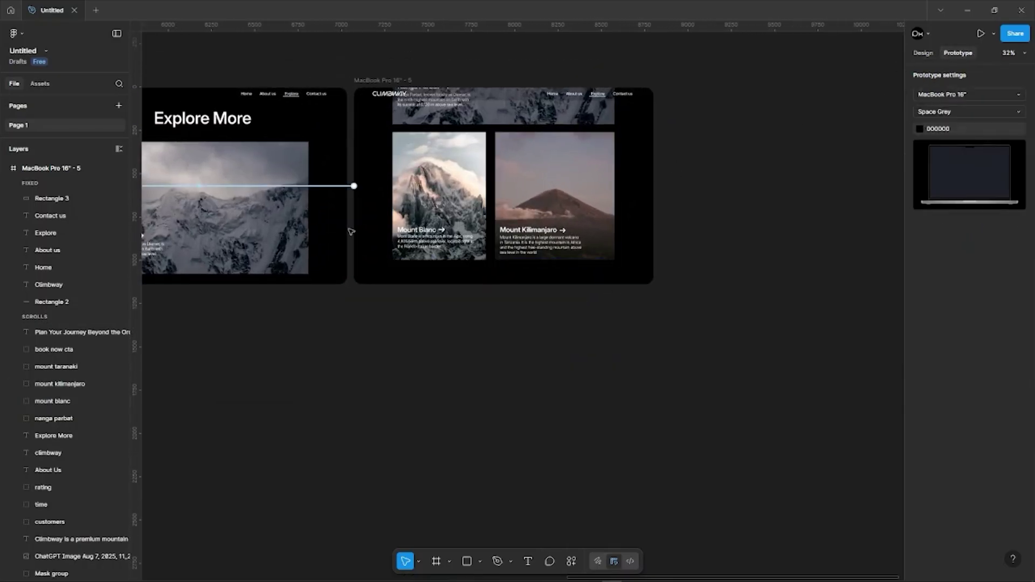
{"action": "scroll", "coordinate": [351, 231], "scroll_direction": "up", "scroll_amount": 1}
{"action": "scroll", "coordinate": [354, 227], "scroll_direction": "left", "scroll_amount": 2}
{"action": "left_click", "coordinate": [201, 65]}
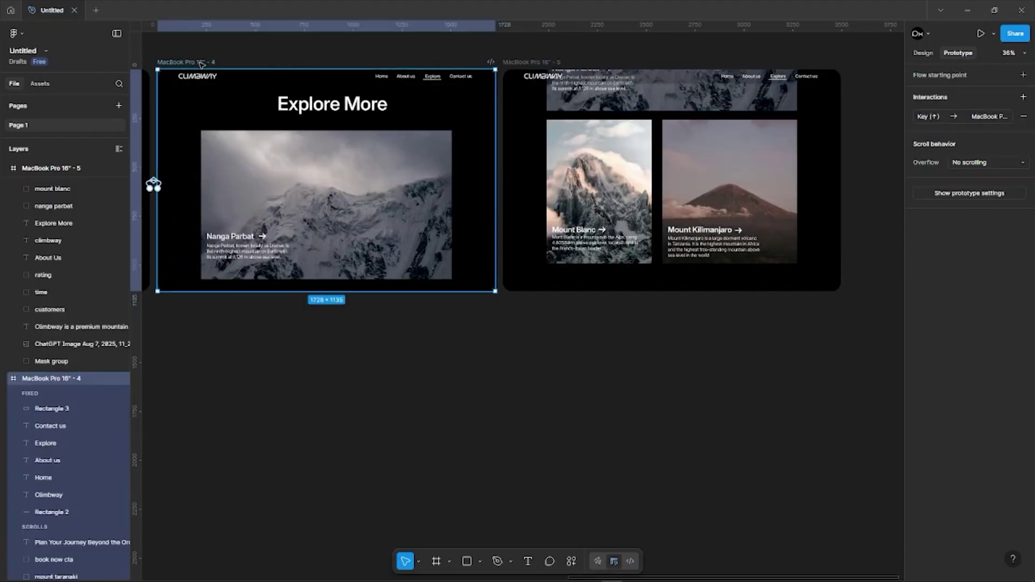
{"action": "left_click_drag", "start_coordinate": [494, 180], "coordinate": [541, 219]}
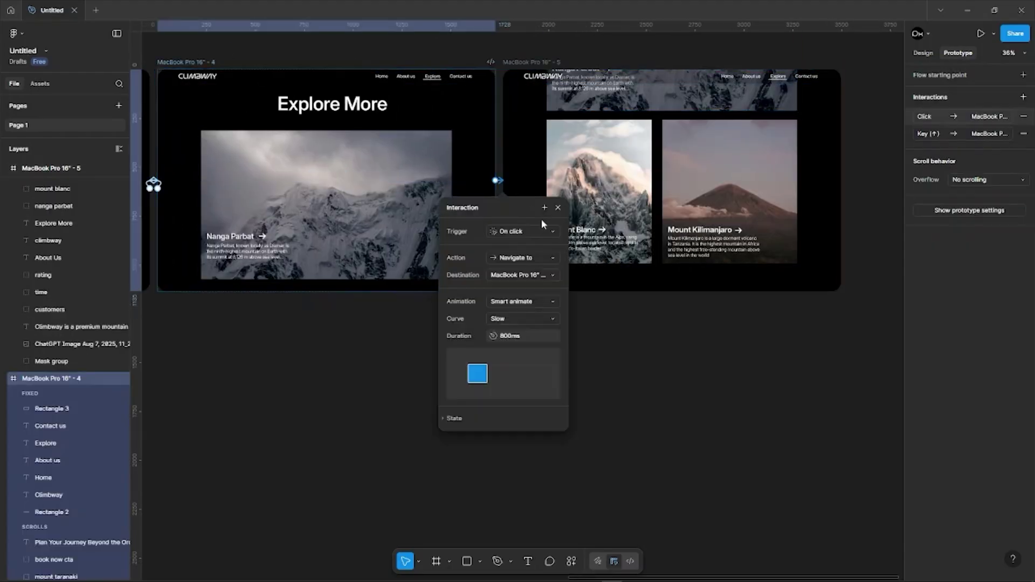
{"action": "left_click", "coordinate": [545, 233]}
{"action": "left_click", "coordinate": [525, 283]}
{"action": "key", "text": "Up"}
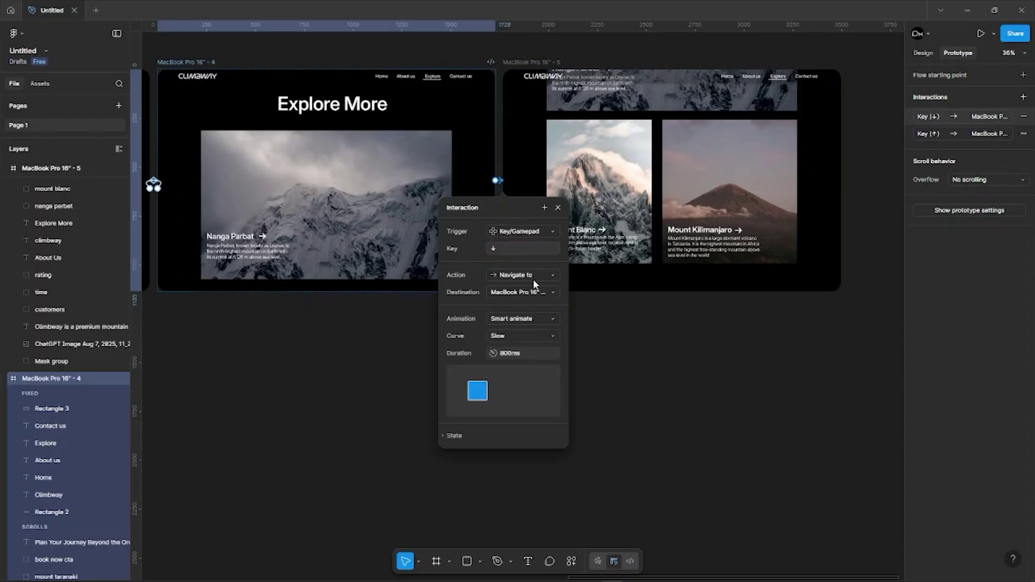
{"action": "left_click", "coordinate": [683, 366]}
Step: Redirect the fifth frame's up-arrow interaction to the fourth frame and check its settings
{"action": "scroll", "coordinate": [683, 367], "scroll_direction": "down", "scroll_amount": 2}
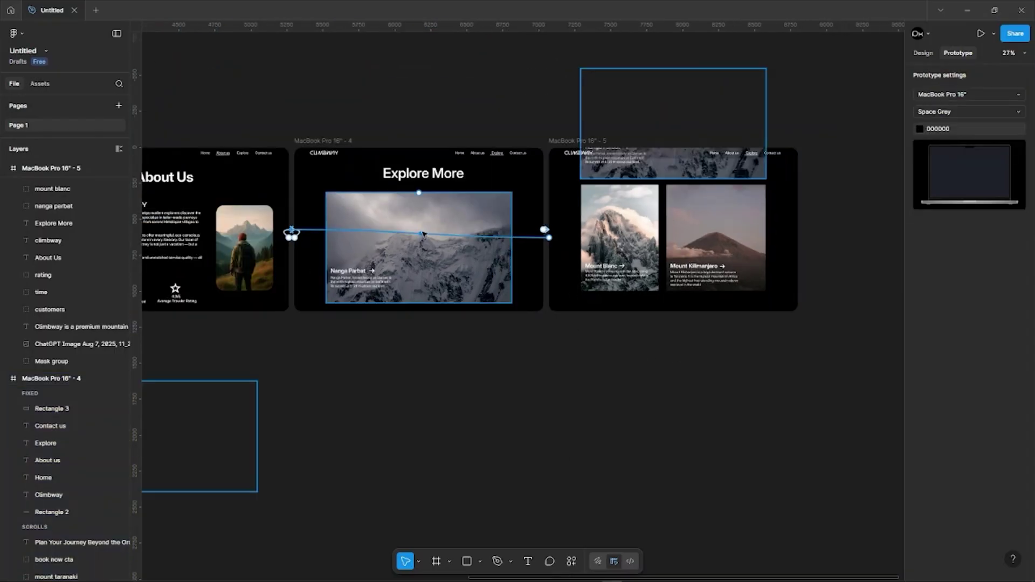
{"action": "left_click", "coordinate": [544, 231]}
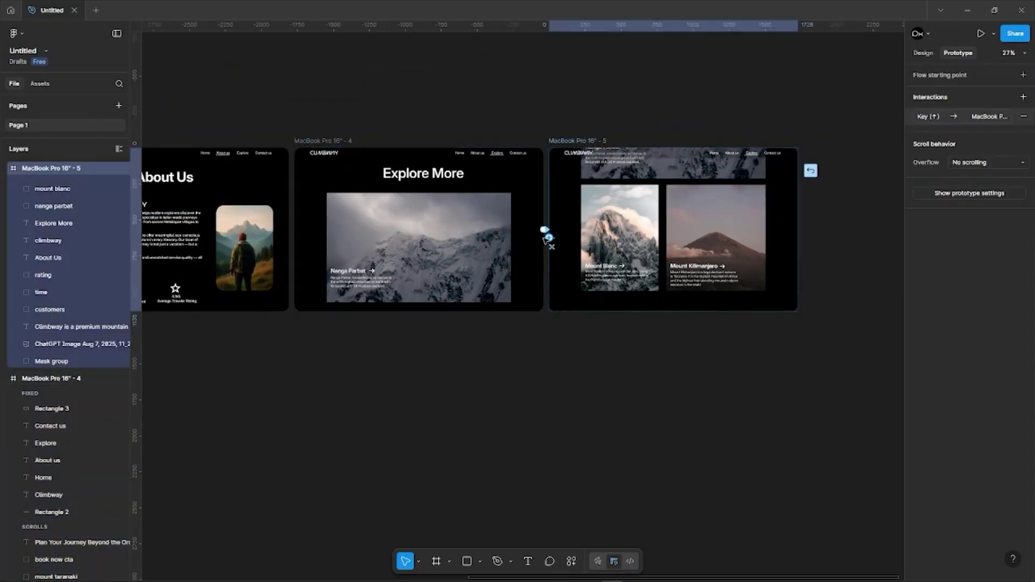
{"action": "left_click", "coordinate": [546, 233]}
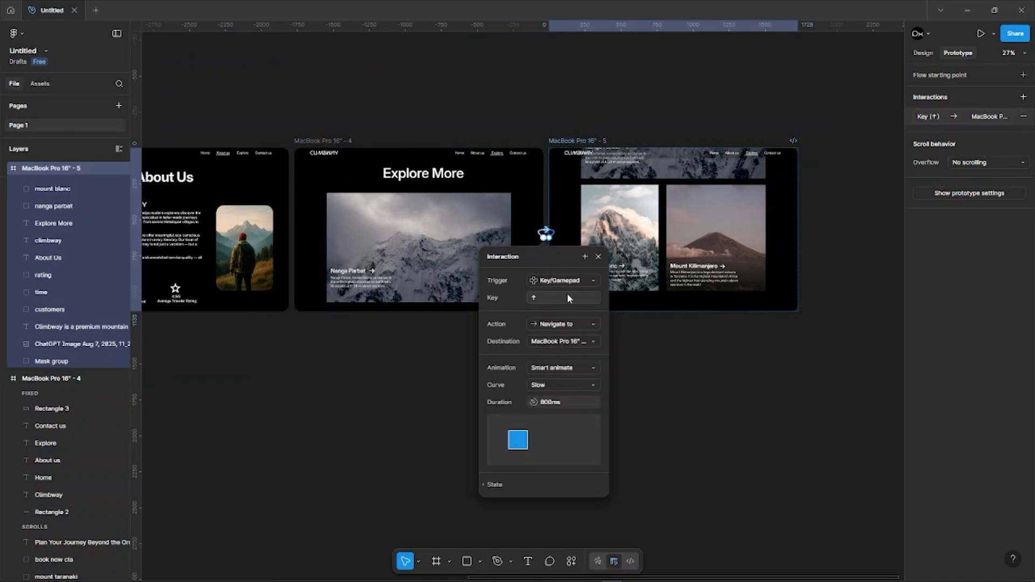
{"action": "left_click", "coordinate": [598, 257]}
{"action": "left_click", "coordinate": [649, 394]}
Step: Duplicate the fifth frame and extend the copy's height downward well past its hidden Mount Taranaki card and booking section
{"action": "scroll", "coordinate": [636, 396], "scroll_direction": "down", "scroll_amount": 2}
{"action": "scroll", "coordinate": [635, 398], "scroll_direction": "right", "scroll_amount": 2}
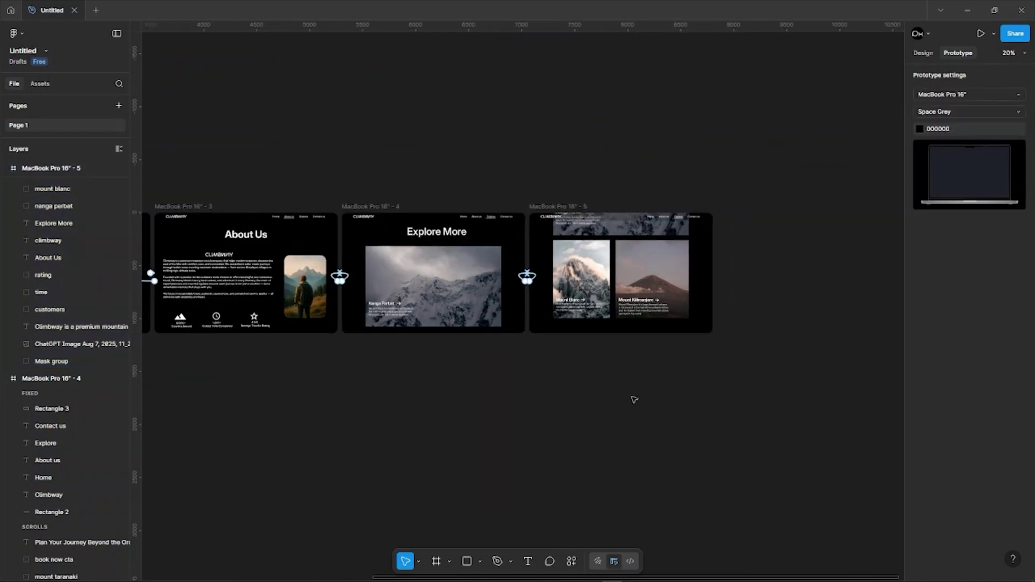
{"action": "scroll", "coordinate": [587, 397], "scroll_direction": "right", "scroll_amount": 3}
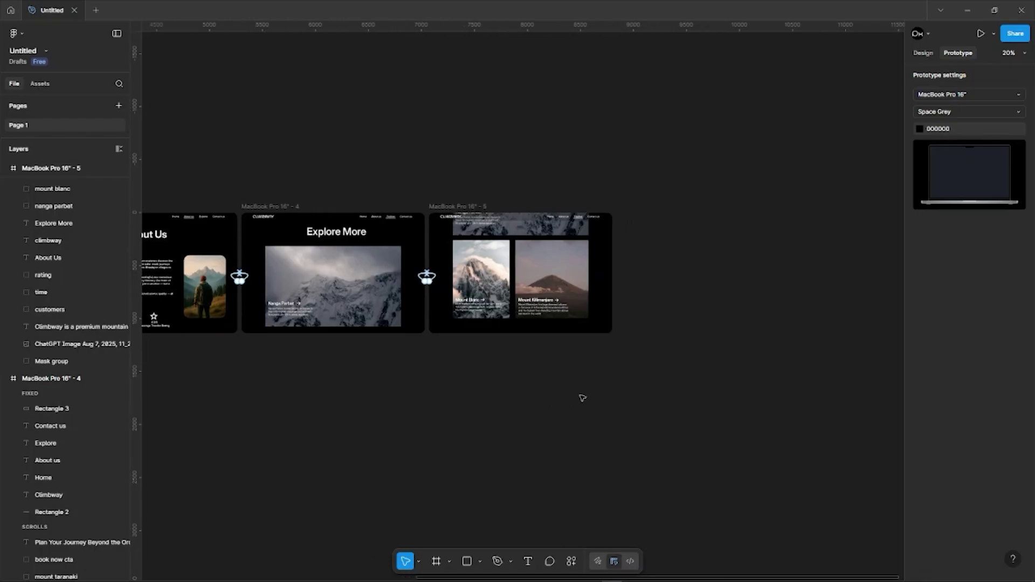
{"action": "scroll", "coordinate": [565, 401], "scroll_direction": "right", "scroll_amount": 1}
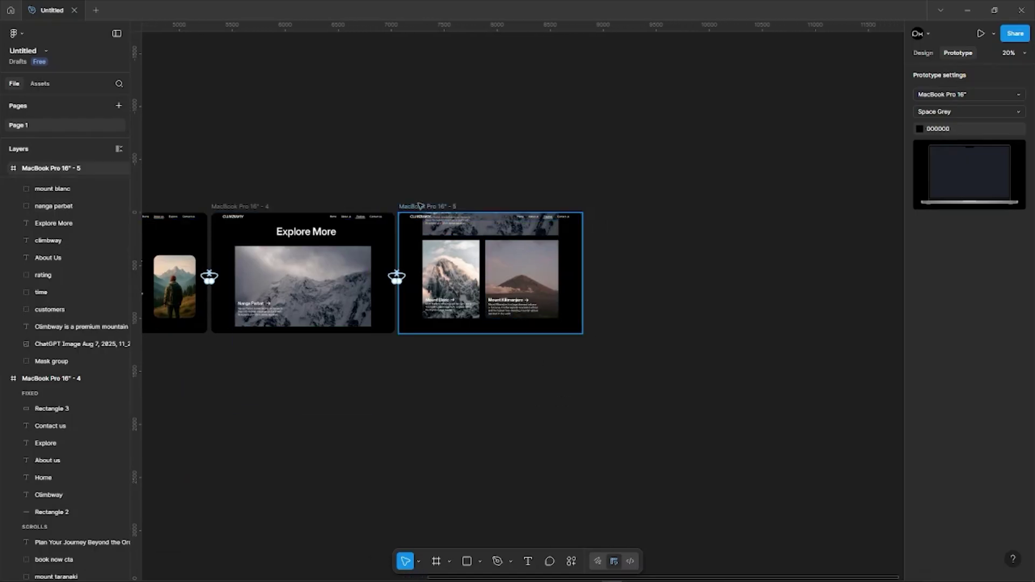
{"action": "left_click", "coordinate": [419, 207]}
{"action": "key", "text": "ctrl+d"}
{"action": "scroll", "coordinate": [523, 383], "scroll_direction": "right", "scroll_amount": 4}
{"action": "key", "text": "shift+e"}
{"action": "scroll", "coordinate": [533, 353], "scroll_direction": "up", "scroll_amount": 3}
{"action": "scroll", "coordinate": [533, 356], "scroll_direction": "down", "scroll_amount": 2}
{"action": "left_click_drag", "start_coordinate": [534, 326], "coordinate": [536, 571]}
Step: Set the opacity of the sixth frame's Mount Taranaki card, journey heading and Book Now button to 100%
{"action": "left_click", "coordinate": [536, 306]}
{"action": "left_click", "coordinate": [82, 332], "text": "shift"}
{"action": "left_click_drag", "start_coordinate": [920, 344], "coordinate": [148, 350]}
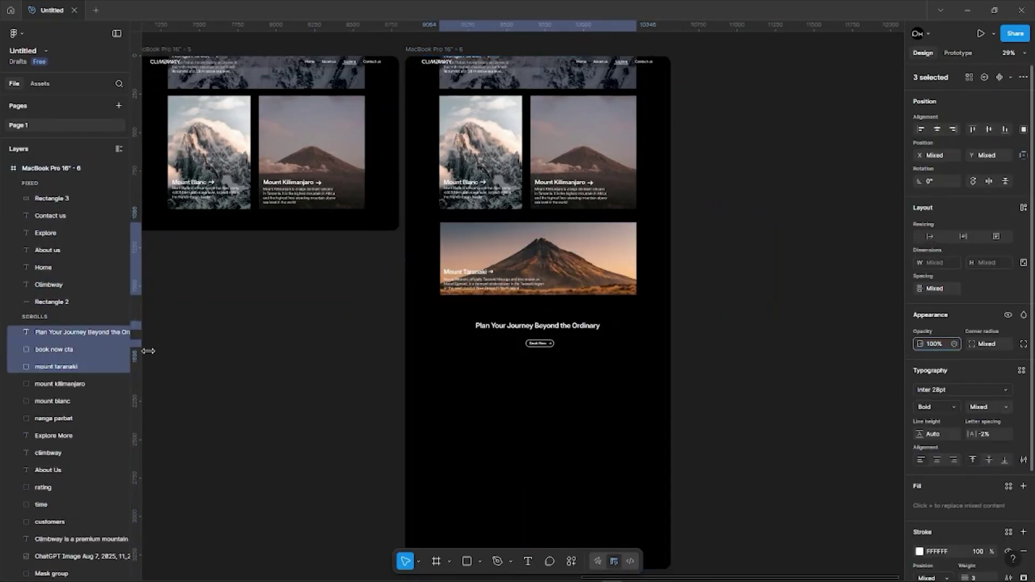
Step: Move the sixth frame's Nanga Parbat, Mount Blanc and Mount Kilimanjaro cards upward together, away from the Mount Taranaki card
{"action": "scroll", "coordinate": [555, 232], "scroll_direction": "up", "scroll_amount": 3}
{"action": "left_click", "coordinate": [555, 224]}
{"action": "left_click", "coordinate": [502, 275], "text": "shift"}
{"action": "left_click", "coordinate": [571, 275], "text": "shift"}
{"action": "left_click_drag", "start_coordinate": [571, 275], "coordinate": [570, 252]}
Step: Shift all of the sixth frame's mountain cards, journey heading and Book Now button slightly further upward together
{"action": "left_click", "coordinate": [560, 473], "text": "ctrl"}
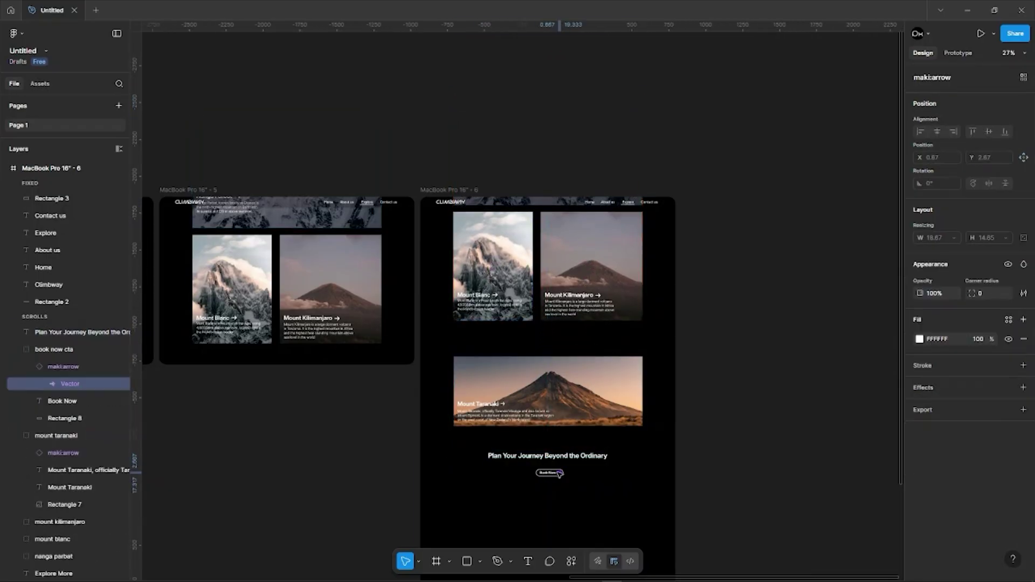
{"action": "left_click", "coordinate": [552, 203]}
{"action": "left_click", "coordinate": [553, 460], "text": "shift"}
{"action": "left_click", "coordinate": [551, 474], "text": "shift"}
{"action": "left_click_drag", "start_coordinate": [551, 475], "coordinate": [551, 471]}
Step: Move the sixth frame's mountain cards, journey heading and Book Now button far upward, pushing the top of the Mount Blanc card past the frame edge
{"action": "left_click", "coordinate": [56, 555]}
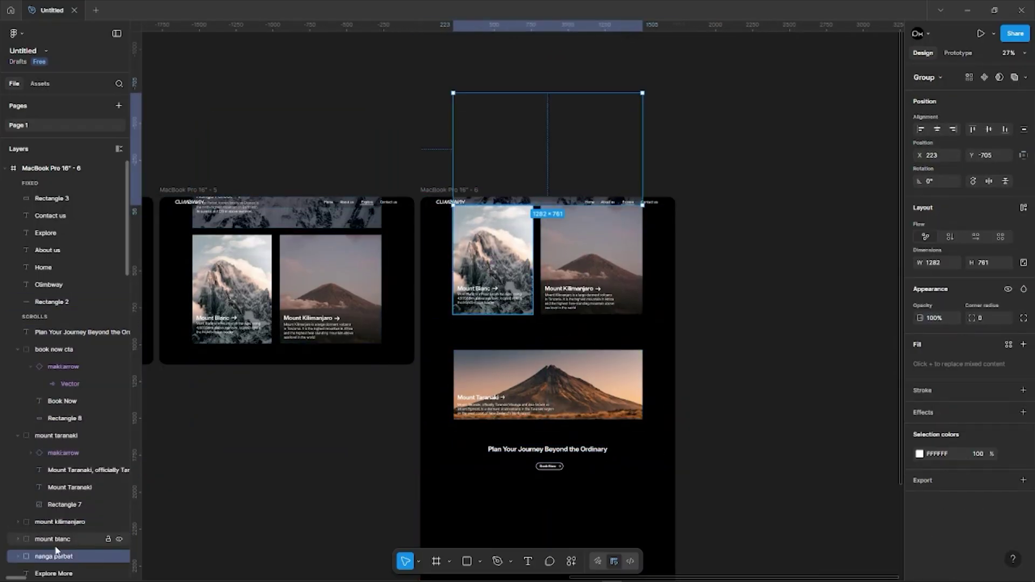
{"action": "left_click", "coordinate": [64, 333], "text": "shift"}
{"action": "key", "text": "shift+Up"}
{"action": "key", "text": "shift+Up"}
{"action": "key", "text": "shift+Up"}
{"action": "key", "text": "shift+Up"}
{"action": "key", "text": "shift+Up"}
{"action": "key", "text": "shift+Up"}
{"action": "key", "text": "shift+Up"}
{"action": "key", "text": "shift+Up"}
{"action": "key", "text": "shift+Up"}
{"action": "key", "text": "shift+Up"}
{"action": "key", "text": "shift+Up"}
{"action": "key", "text": "shift+Up"}
{"action": "key", "text": "shift+Up"}
{"action": "key", "text": "shift+Up"}
{"action": "key", "text": "shift+Up"}
{"action": "key", "text": "shift+Up"}
{"action": "key", "text": "shift+Up"}
{"action": "key", "text": "shift+Up"}
{"action": "key", "text": "shift+Up"}
{"action": "key", "text": "shift+Up"}
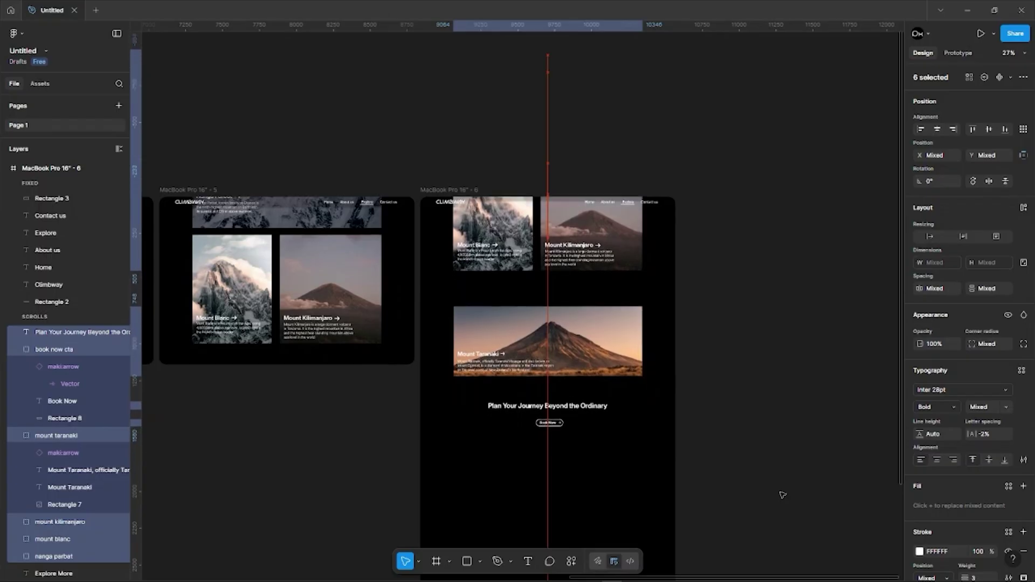
{"action": "key", "text": "shift+Up"}
{"action": "key", "text": "shift+Up"}
{"action": "key", "text": "shift+Up"}
{"action": "key", "text": "shift+Up"}
{"action": "key", "text": "shift+Up"}
{"action": "key", "text": "shift+Up"}
{"action": "key", "text": "shift+Up"}
{"action": "key", "text": "shift+Up"}
{"action": "key", "text": "shift+Up"}
Step: Raise the sixth frame's Mount Taranaki card to sit closely beneath the Mount Blanc and Mount Kilimanjaro cards
{"action": "left_click", "coordinate": [534, 320]}
{"action": "key", "text": "shift+Up"}
{"action": "key", "text": "shift+Up"}
{"action": "key", "text": "shift+Up"}
{"action": "key", "text": "shift+Up"}
{"action": "key", "text": "shift+Up"}
{"action": "key", "text": "shift+Up"}
{"action": "key", "text": "shift+Up"}
{"action": "key", "text": "shift+Up"}
{"action": "key", "text": "shift+Up"}
{"action": "key", "text": "shift+Up"}
{"action": "key", "text": "shift+Up"}
{"action": "key", "text": "shift+Up"}
{"action": "key", "text": "shift+Up"}
{"action": "key", "text": "shift+Up"}
{"action": "key", "text": "shift+Up"}
{"action": "key", "text": "shift+Up"}
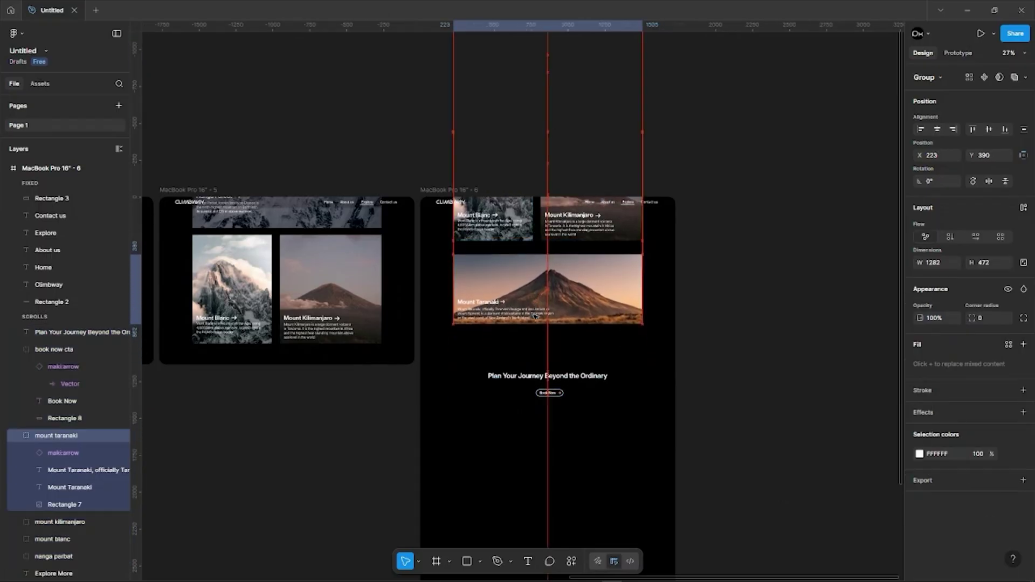
Step: Lower the sixth frame's Mount Blanc and Mount Kilimanjaro cards slightly to tighten the gap above the Mount Taranaki card
{"action": "scroll", "coordinate": [532, 319], "scroll_direction": "up", "scroll_amount": 3}
{"action": "left_click", "coordinate": [521, 181]}
{"action": "left_click", "coordinate": [570, 182], "text": "shift"}
{"action": "key", "text": "shift+Down"}
{"action": "key", "text": "shift+Down"}
{"action": "key", "text": "shift+Down"}
{"action": "scroll", "coordinate": [463, 251], "scroll_direction": "down", "scroll_amount": 1}
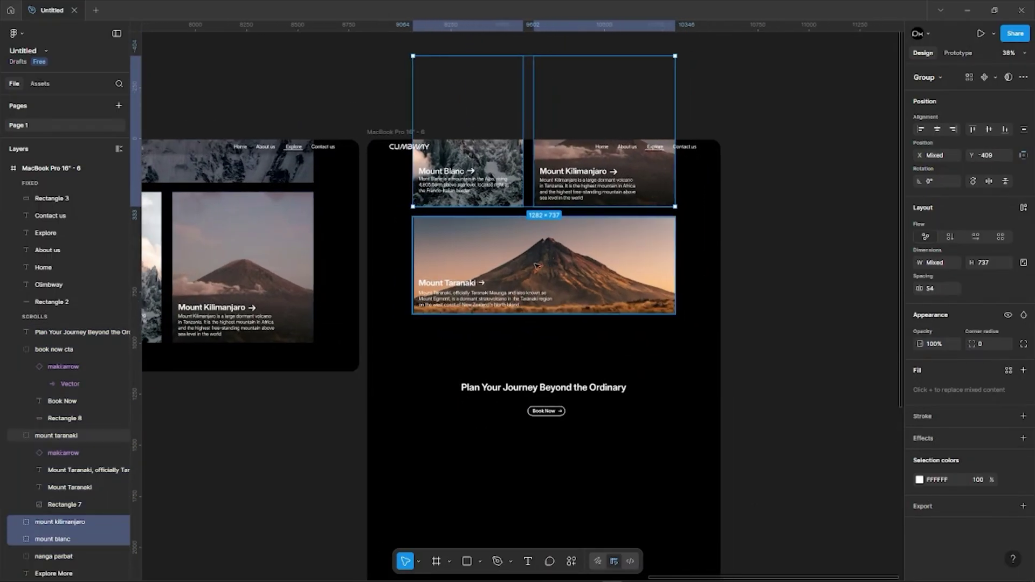
Step: Set the opacity of the sixth frame's journey heading and Book Now button to 0%
{"action": "left_click", "coordinate": [485, 264]}
{"action": "left_click", "coordinate": [554, 388]}
{"action": "left_click", "coordinate": [562, 411], "text": "shift"}
{"action": "key", "text": "0"}
{"action": "key", "text": "0"}
Step: Shorten the sixth frame from its lower edge to a height of 1135, matching the neighbouring frames
{"action": "scroll", "coordinate": [671, 383], "scroll_direction": "down", "scroll_amount": 6}
{"action": "left_click", "coordinate": [596, 296]}
{"action": "left_click_drag", "start_coordinate": [639, 526], "coordinate": [640, 378]}
{"action": "left_click", "coordinate": [709, 480]}
{"action": "scroll", "coordinate": [717, 481], "scroll_direction": "up", "scroll_amount": 4}
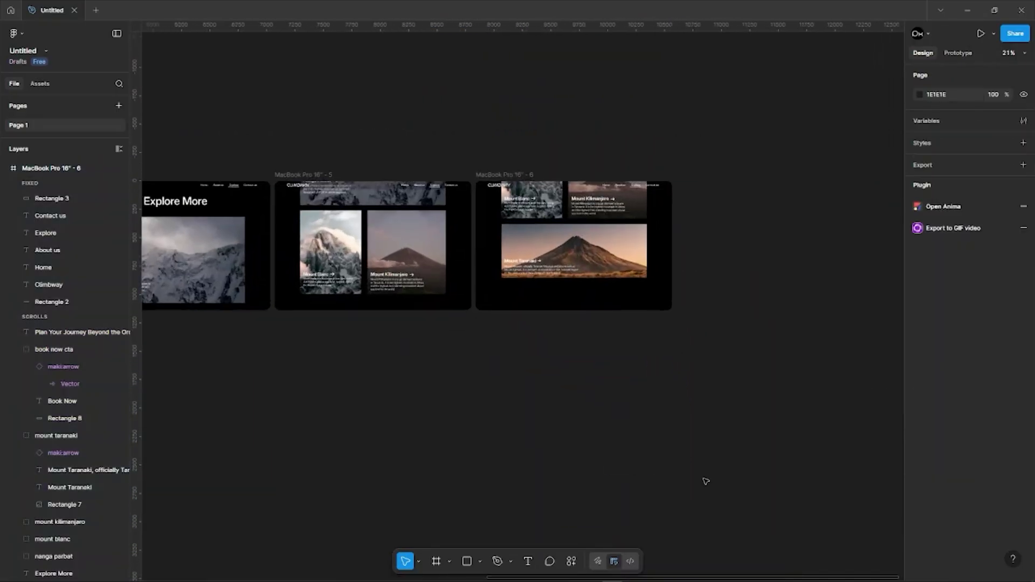
Step: Link the fifth frame to the sixth with a Key/Gamepad trigger and an 800 ms Slow Smart animate transition
{"action": "scroll", "coordinate": [615, 483], "scroll_direction": "down", "scroll_amount": 1}
{"action": "left_click", "coordinate": [959, 53]}
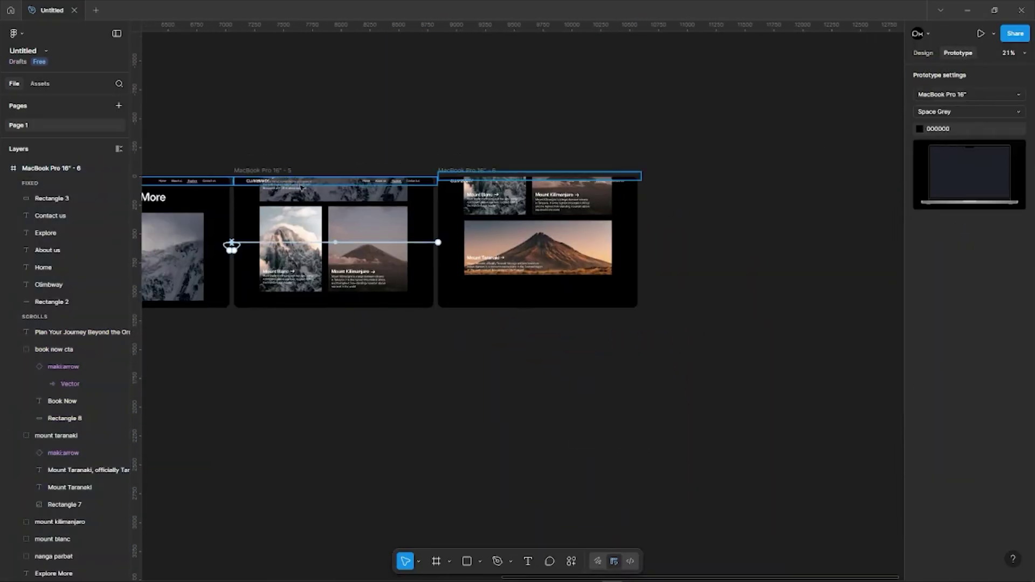
{"action": "left_click", "coordinate": [278, 170]}
{"action": "left_click_drag", "start_coordinate": [434, 242], "coordinate": [468, 294]}
{"action": "left_click", "coordinate": [469, 294]}
{"action": "left_click", "coordinate": [470, 345]}
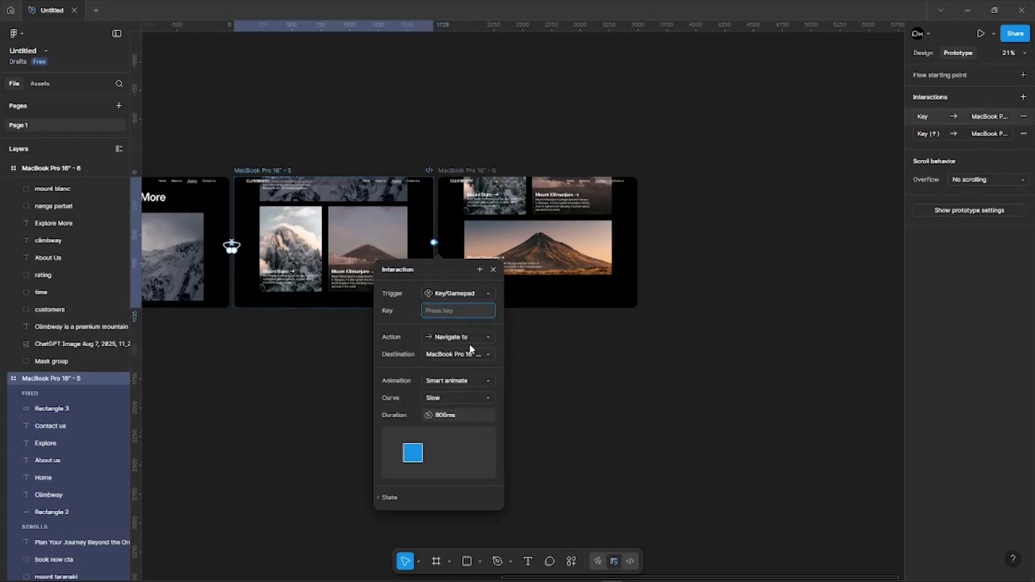
{"action": "left_click", "coordinate": [613, 389]}
Step: Link the sixth frame back to the fifth with an Up arrow key interaction
{"action": "scroll", "coordinate": [612, 388], "scroll_direction": "down", "scroll_amount": 1}
{"action": "scroll", "coordinate": [464, 345], "scroll_direction": "up", "scroll_amount": 1}
{"action": "left_click_drag", "start_coordinate": [454, 256], "coordinate": [416, 252]}
{"action": "left_click", "coordinate": [574, 372]}
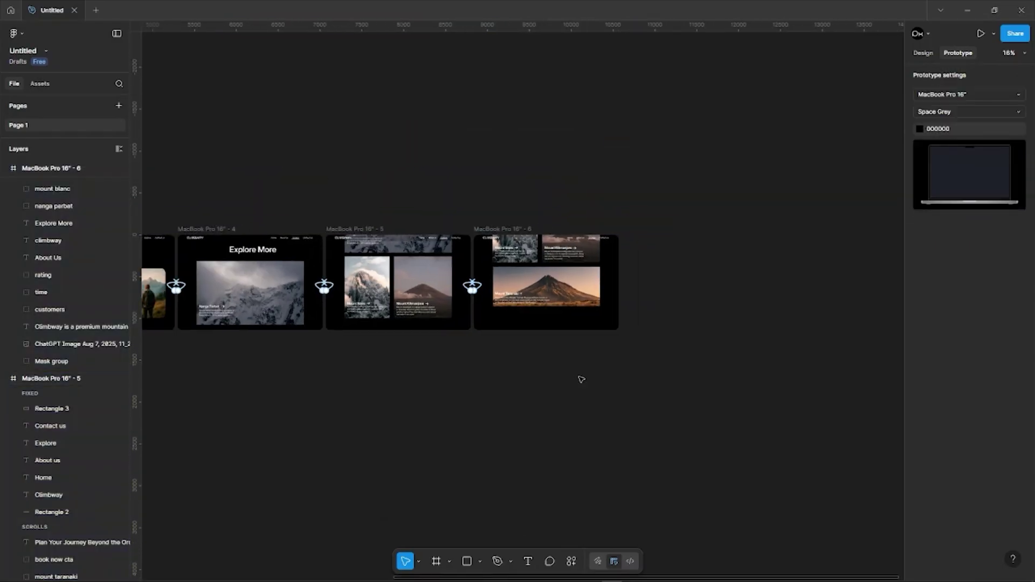
Step: Duplicate the sixth frame beside itself and return to design editing
{"action": "scroll", "coordinate": [581, 380], "scroll_direction": "right", "scroll_amount": 2}
{"action": "scroll", "coordinate": [544, 386], "scroll_direction": "up", "scroll_amount": 3}
{"action": "scroll", "coordinate": [536, 388], "scroll_direction": "left", "scroll_amount": 1}
{"action": "left_click", "coordinate": [379, 130]}
{"action": "key", "text": "ctrl+d"}
{"action": "scroll", "coordinate": [772, 282], "scroll_direction": "right", "scroll_amount": 1}
{"action": "key", "text": "shift+e"}
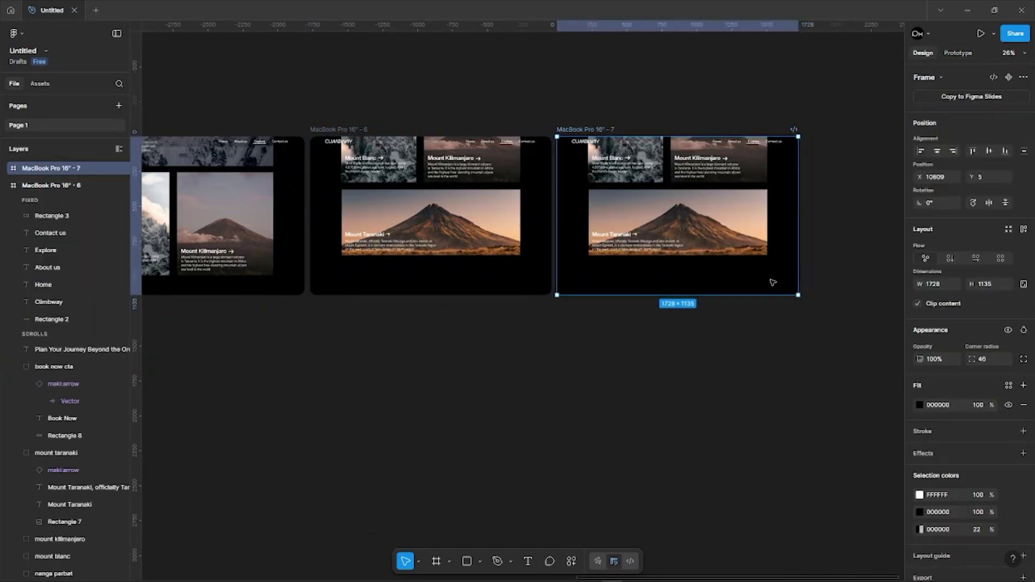
Step: Move the seventh frame's Mount Blanc, Mount Kilimanjaro and Mount Taranaki cards upward together to clear space below
{"action": "scroll", "coordinate": [773, 282], "scroll_direction": "right", "scroll_amount": 2}
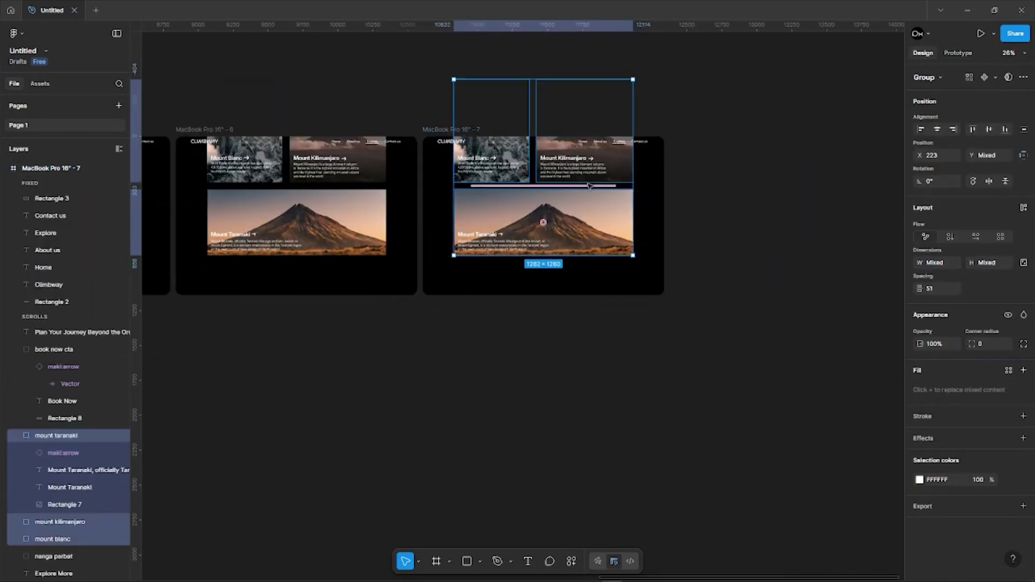
{"action": "key", "text": "shift+Up"}
{"action": "key", "text": "shift+Up"}
{"action": "key", "text": "shift+Up"}
{"action": "key", "text": "shift+Up"}
{"action": "key", "text": "shift+Up"}
{"action": "key", "text": "shift+Up"}
{"action": "key", "text": "shift+Up"}
{"action": "key", "text": "shift+Up"}
{"action": "key", "text": "shift+Up"}
{"action": "key", "text": "shift+Up"}
{"action": "key", "text": "shift+Up"}
{"action": "key", "text": "shift+Up"}
{"action": "key", "text": "shift+Up"}
{"action": "key", "text": "shift+Up"}
{"action": "key", "text": "shift+Up"}
{"action": "key", "text": "shift+Up"}
{"action": "key", "text": "shift+Up"}
{"action": "key", "text": "shift+Up"}
{"action": "key", "text": "shift+Up"}
{"action": "key", "text": "shift+Up"}
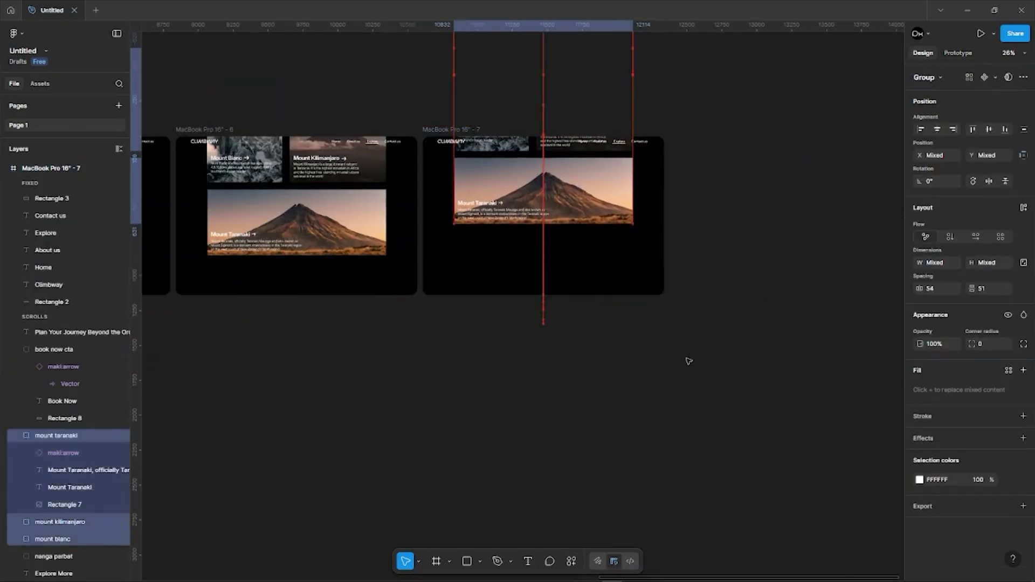
{"action": "key", "text": "shift+Down"}
Step: Set the seventh frame's journey heading and Book Now button to 100% opacity and raise them into the frame's lower area
{"action": "left_click", "coordinate": [541, 287]}
{"action": "left_click", "coordinate": [96, 332]}
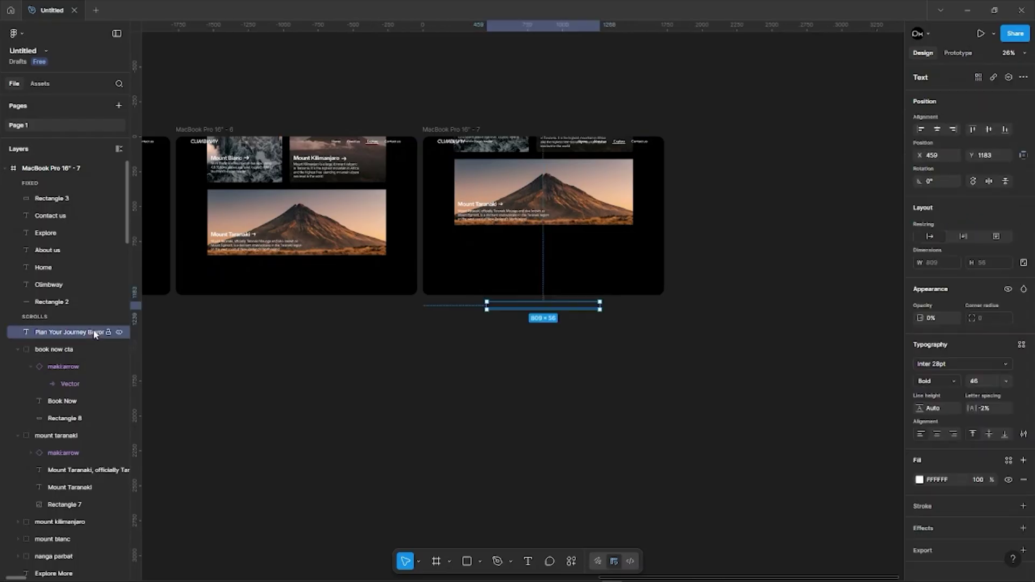
{"action": "left_click", "coordinate": [92, 349], "text": "shift"}
{"action": "left_click_drag", "start_coordinate": [920, 344], "coordinate": [14, 339]}
{"action": "key", "text": "shift+Up"}
{"action": "key", "text": "shift+Up"}
{"action": "key", "text": "shift+Up"}
{"action": "key", "text": "shift+Up"}
{"action": "key", "text": "shift+Up"}
Step: Set the font size of the seventh frame's "Plan Your Journey Beyond the Ordinary" heading to 64
{"action": "scroll", "coordinate": [584, 409], "scroll_direction": "up", "scroll_amount": 3}
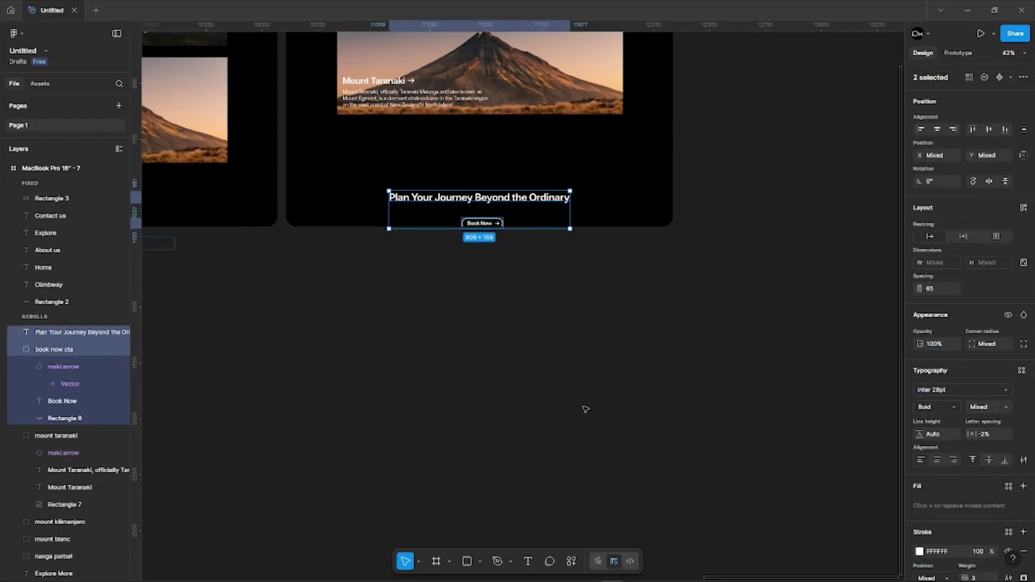
{"action": "scroll", "coordinate": [585, 409], "scroll_direction": "up", "scroll_amount": 4}
{"action": "left_click", "coordinate": [582, 394]}
{"action": "left_click", "coordinate": [1006, 381]}
{"action": "left_click", "coordinate": [994, 521]}
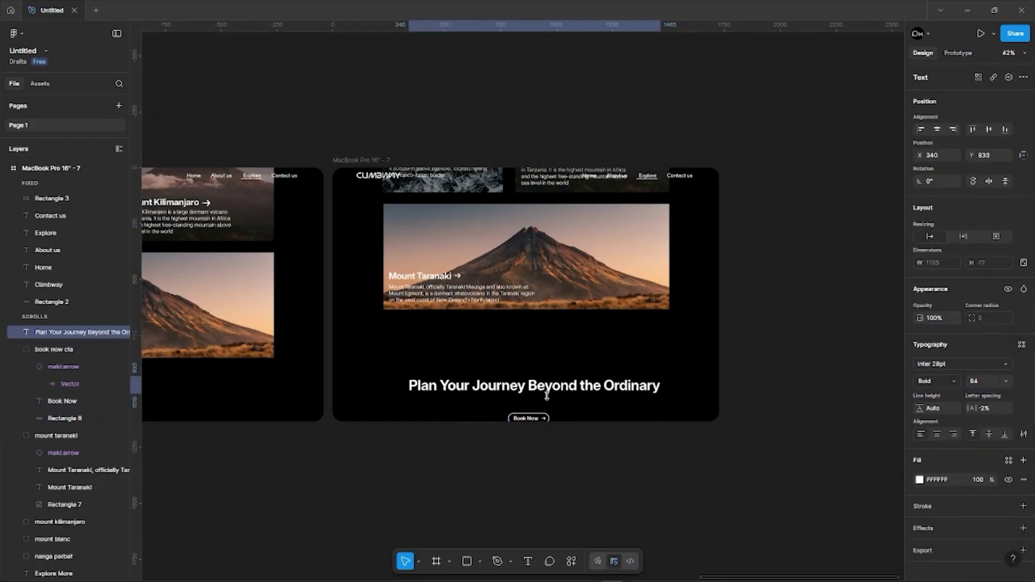
Step: Raise the journey heading close beneath the Mount Taranaki card and push the Book Now button down past the seventh frame's lower edge
{"action": "key", "text": "shift+Up"}
{"action": "scroll", "coordinate": [540, 396], "scroll_direction": "down", "scroll_amount": 2}
{"action": "left_click", "coordinate": [531, 414]}
{"action": "key", "text": "shift+Down"}
{"action": "key", "text": "shift+Down"}
{"action": "key", "text": "shift+Down"}
{"action": "left_click", "coordinate": [806, 392]}
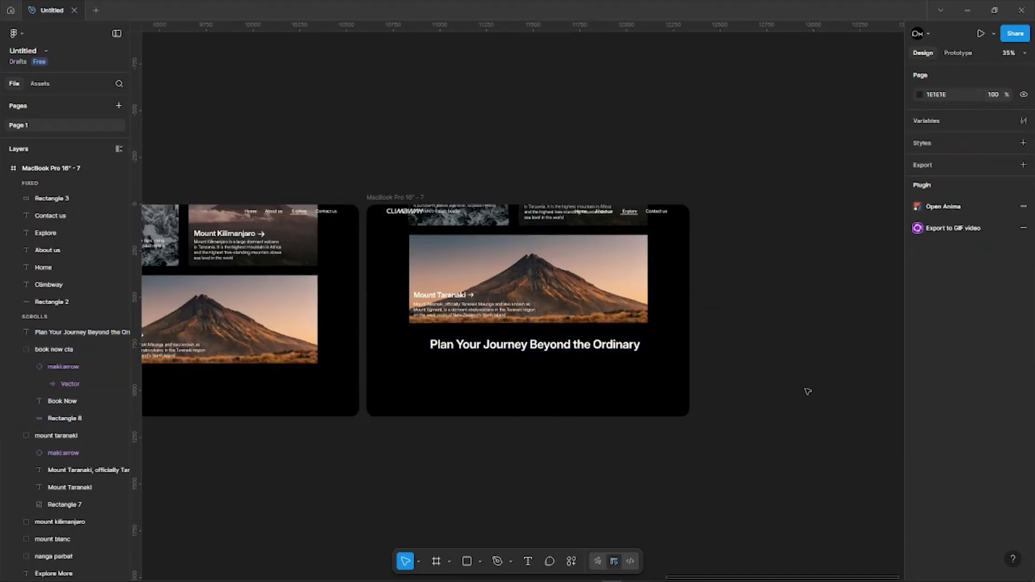
Step: Center the journey heading horizontally within the seventh frame
{"action": "scroll", "coordinate": [593, 393], "scroll_direction": "down", "scroll_amount": 3}
{"action": "scroll", "coordinate": [522, 407], "scroll_direction": "up", "scroll_amount": 4}
{"action": "left_click_drag", "start_coordinate": [610, 331], "coordinate": [602, 331]}
{"action": "scroll", "coordinate": [601, 329], "scroll_direction": "down", "scroll_amount": 4}
{"action": "left_click", "coordinate": [755, 242]}
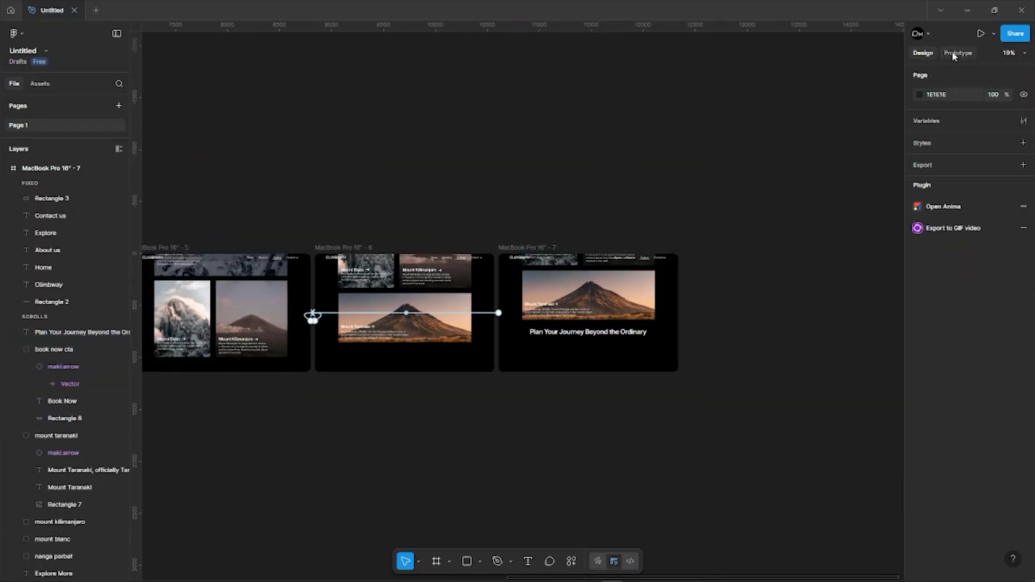
Step: Link the sixth frame to the seventh with a Down arrow Key/Gamepad trigger and an 800 ms Slow Smart animate transition
{"action": "left_click", "coordinate": [956, 53]}
{"action": "left_click_drag", "start_coordinate": [470, 313], "coordinate": [490, 296]}
{"action": "scroll", "coordinate": [490, 333], "scroll_direction": "up", "scroll_amount": 4}
{"action": "scroll", "coordinate": [427, 278], "scroll_direction": "down", "scroll_amount": 2}
{"action": "left_click", "coordinate": [456, 279]}
{"action": "left_click", "coordinate": [504, 333]}
{"action": "left_click", "coordinate": [506, 383]}
{"action": "key", "text": "Down"}
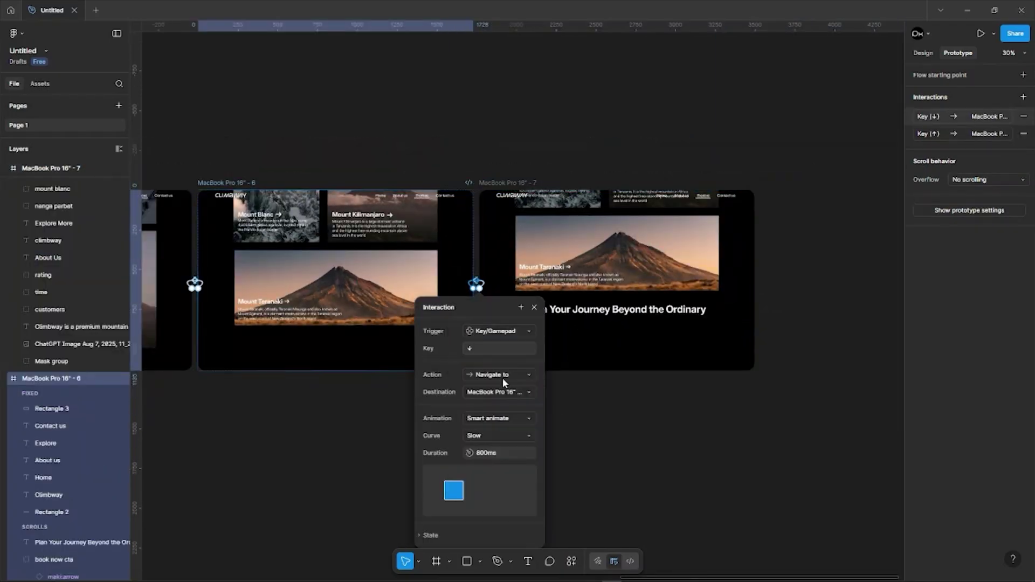
{"action": "left_click", "coordinate": [616, 445]}
Step: Link the seventh frame back to the sixth with an Up arrow key interaction
{"action": "left_click", "coordinate": [484, 284]}
{"action": "left_click", "coordinate": [603, 437]}
{"action": "scroll", "coordinate": [603, 436], "scroll_direction": "down", "scroll_amount": 2}
{"action": "left_click", "coordinate": [599, 372]}
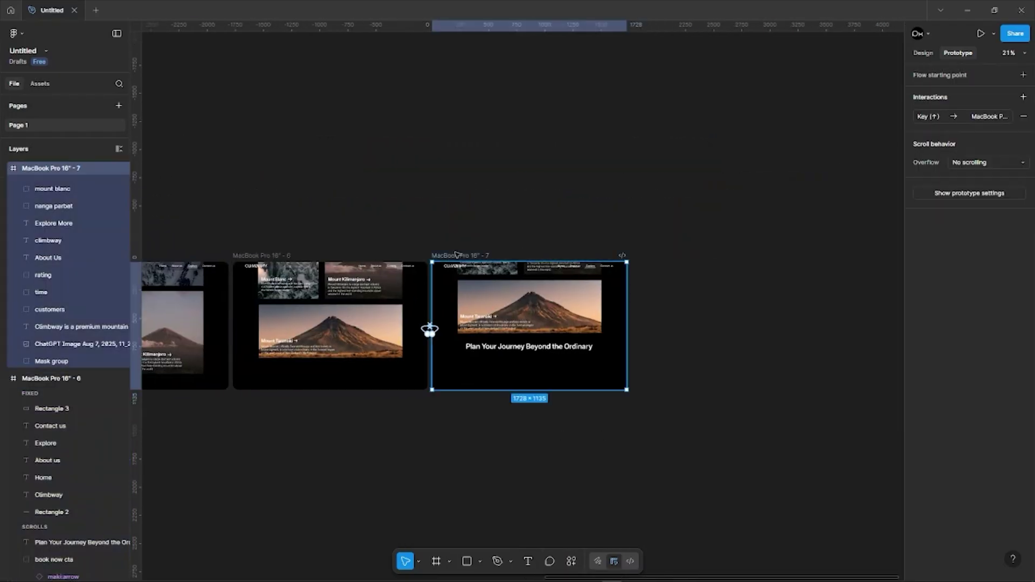
Step: Duplicate the seventh frame and raise the Mount Blanc and Mount Kilimanjaro cards past the copy's upper edge
{"action": "key", "text": "ctrl+d"}
{"action": "scroll", "coordinate": [615, 356], "scroll_direction": "right", "scroll_amount": 4}
{"action": "scroll", "coordinate": [616, 356], "scroll_direction": "up", "scroll_amount": 4}
{"action": "left_click", "coordinate": [485, 195]}
{"action": "left_click", "coordinate": [564, 199], "text": "shift"}
{"action": "key", "text": "shift+Up"}
{"action": "key", "text": "shift+Up"}
{"action": "key", "text": "shift+Up"}
{"action": "key", "text": "shift+Up"}
{"action": "key", "text": "shift+Up"}
{"action": "key", "text": "shift+Up"}
{"action": "key", "text": "shift+Up"}
{"action": "key", "text": "shift+Up"}
{"action": "key", "text": "shift+Up"}
{"action": "key", "text": "shift+Up"}
{"action": "key", "text": "shift+Up"}
{"action": "key", "text": "shift+Up"}
Step: Raise the Mount Taranaki card by 80 px in the eighth frame, close beneath the navigation bar
{"action": "left_click", "coordinate": [564, 250]}
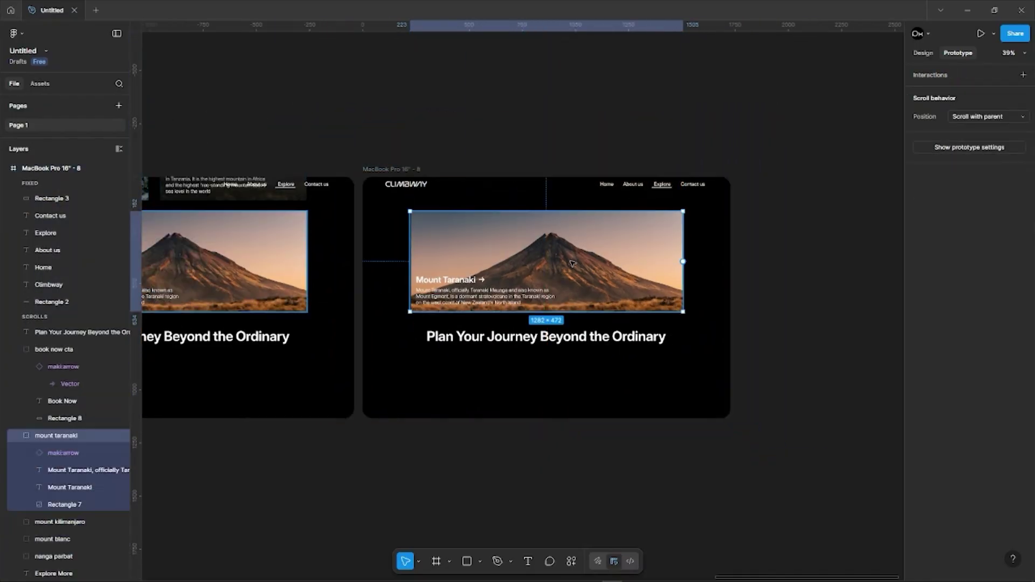
{"action": "key", "text": "shift+Up"}
{"action": "key", "text": "shift+Up"}
{"action": "key", "text": "shift+Up"}
{"action": "key", "text": "shift+Up"}
{"action": "key", "text": "shift+Up"}
{"action": "key", "text": "shift+Up"}
{"action": "key", "text": "shift+Up"}
{"action": "key", "text": "shift+Up"}
Step: Raise the "Plan Your Journey Beyond the Ordinary" heading by 120 px, closer beneath the Mount Taranaki card
{"action": "left_click", "coordinate": [562, 336]}
{"action": "key", "text": "shift+Up"}
{"action": "key", "text": "shift+Up"}
{"action": "key", "text": "shift+Up"}
{"action": "key", "text": "shift+Up"}
{"action": "key", "text": "shift+Up"}
{"action": "key", "text": "shift+Up"}
{"action": "key", "text": "shift+Up"}
{"action": "key", "text": "shift+Up"}
{"action": "key", "text": "shift+Up"}
{"action": "key", "text": "shift+Up"}
{"action": "key", "text": "shift+Up"}
{"action": "key", "text": "shift+Up"}
Step: Set the Book Now button's opacity to 100% and place it inside the eighth frame beneath the journey heading
{"action": "left_click", "coordinate": [551, 415]}
{"action": "left_click", "coordinate": [18, 350]}
{"action": "left_click", "coordinate": [19, 366]}
{"action": "left_click", "coordinate": [923, 53]}
{"action": "left_click_drag", "start_coordinate": [919, 318], "coordinate": [966, 317]}
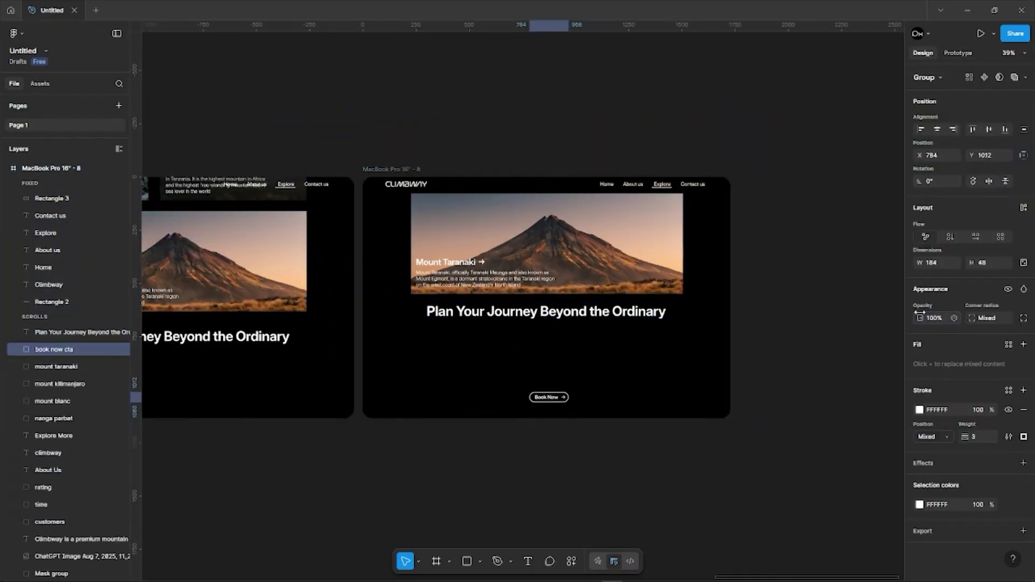
Step: Move the navigation underline from Explore to beneath Contact us in the eighth frame
{"action": "scroll", "coordinate": [675, 157], "scroll_direction": "up", "scroll_amount": 5}
{"action": "left_click", "coordinate": [652, 227]}
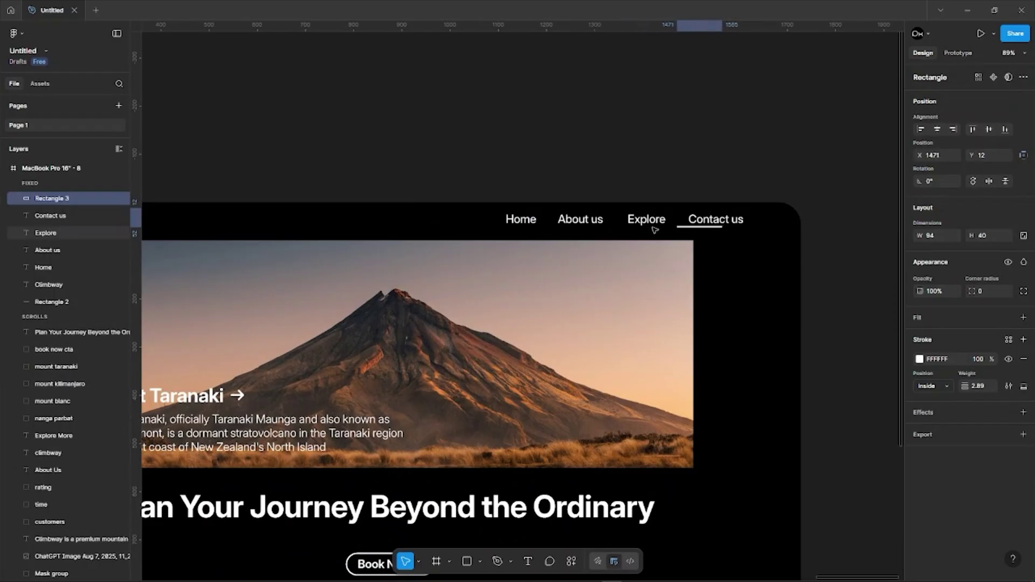
{"action": "left_click", "coordinate": [780, 282]}
Step: Link the seventh frame to the eighth with a 1 ms After delay trigger and an 800 ms Slow Smart animate transition
{"action": "scroll", "coordinate": [780, 284], "scroll_direction": "down", "scroll_amount": 5}
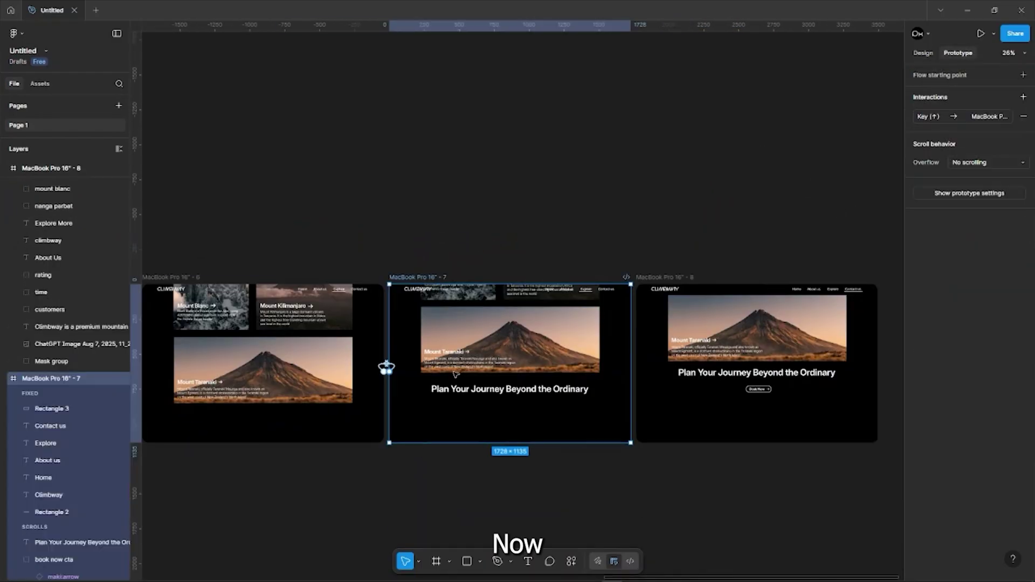
{"action": "scroll", "coordinate": [728, 389], "scroll_direction": "up", "scroll_amount": 3}
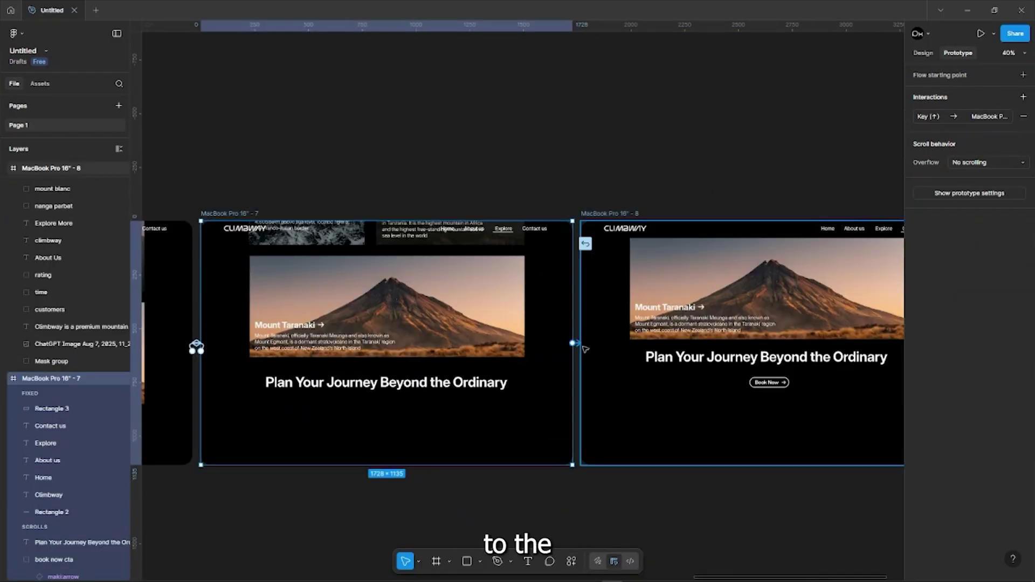
{"action": "left_click_drag", "start_coordinate": [585, 349], "coordinate": [587, 357]}
{"action": "left_click", "coordinate": [605, 393]}
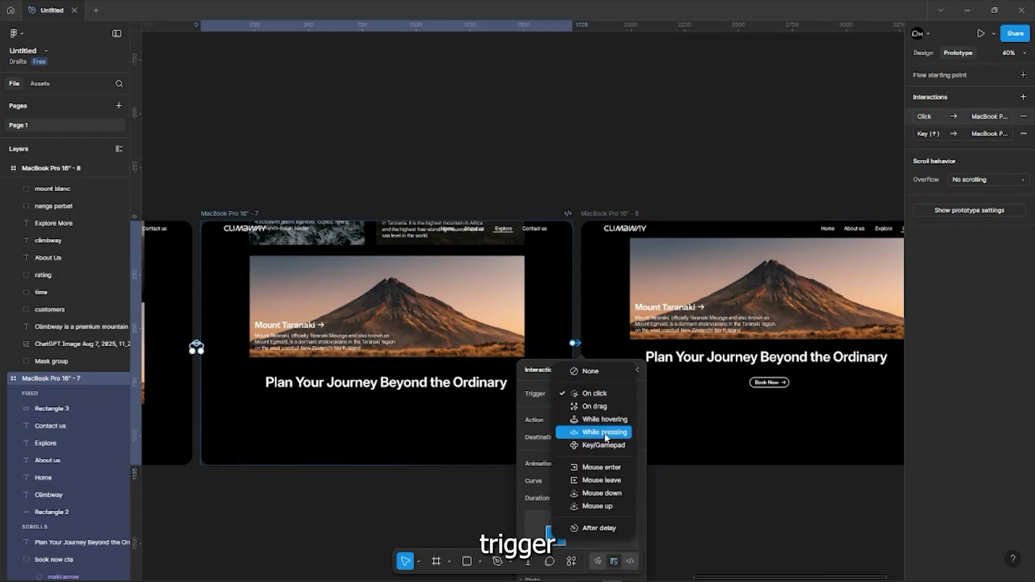
{"action": "left_click", "coordinate": [598, 528]}
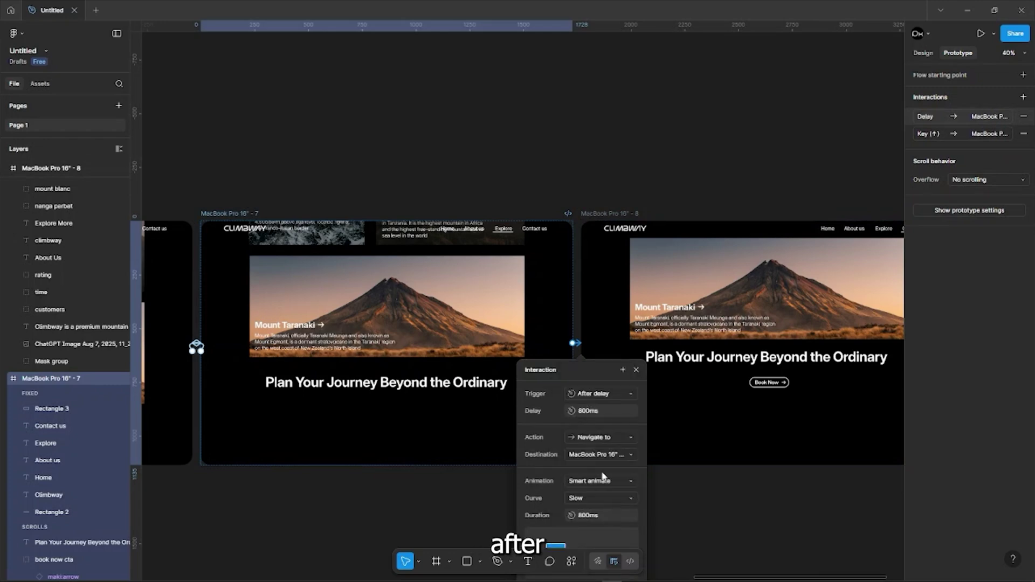
{"action": "left_click", "coordinate": [584, 408]}
{"action": "type", "text": "1"}
{"action": "key", "text": "Return"}
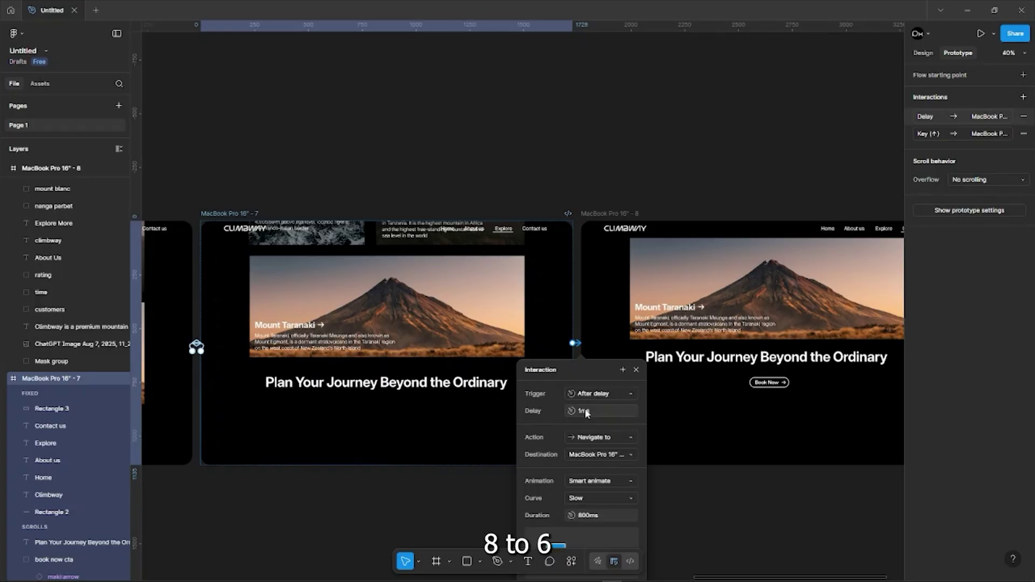
{"action": "left_click", "coordinate": [672, 510]}
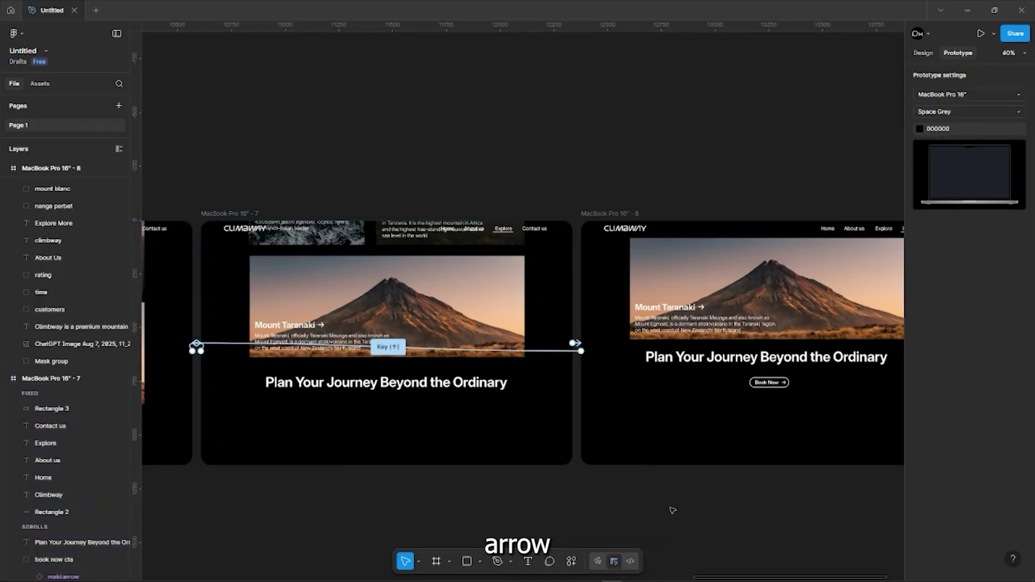